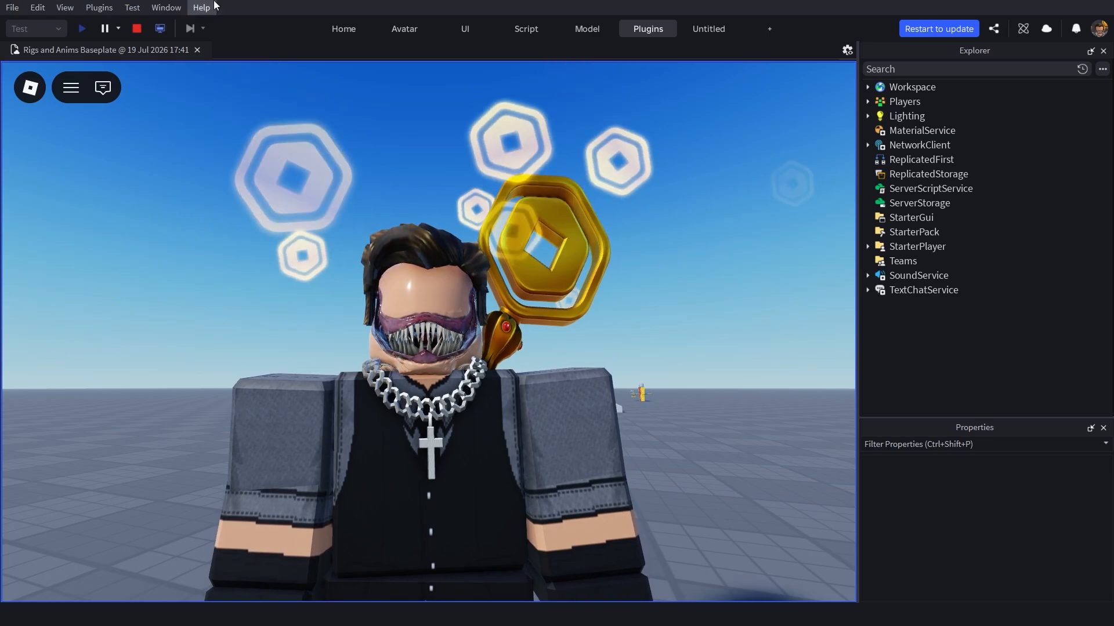
# Step: Stop the playtest and select the LightsaberRigSmall model that holds the plain grey sword
pyautogui.click(143, 34)
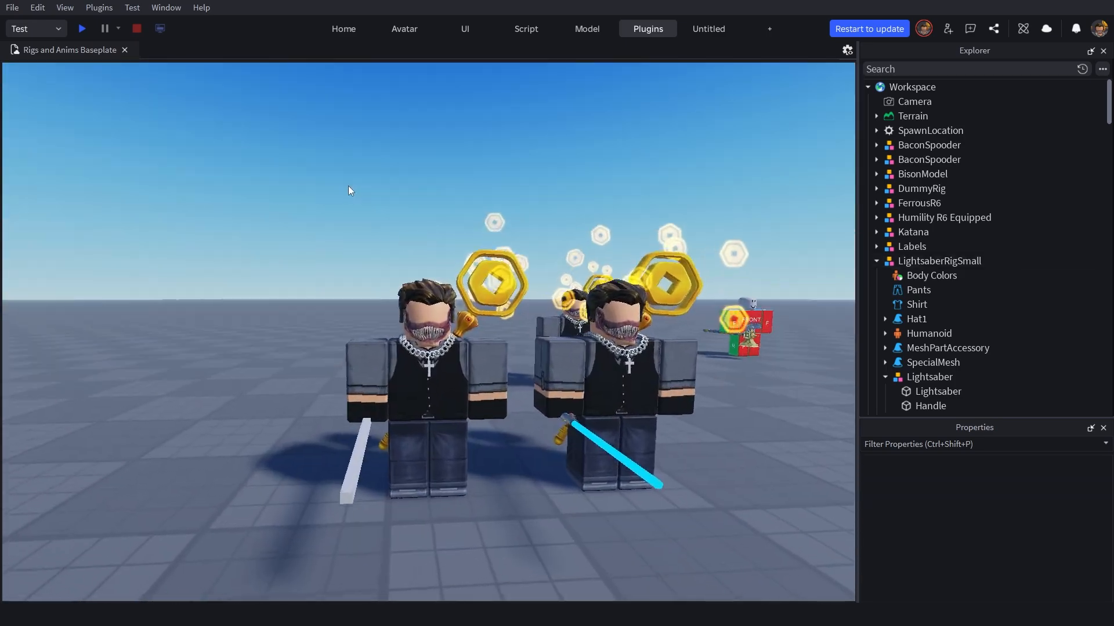
pyautogui.press('w')
pyautogui.press('e')
pyautogui.moveTo(348, 185); pyautogui.dragTo(348, 185, button='right')
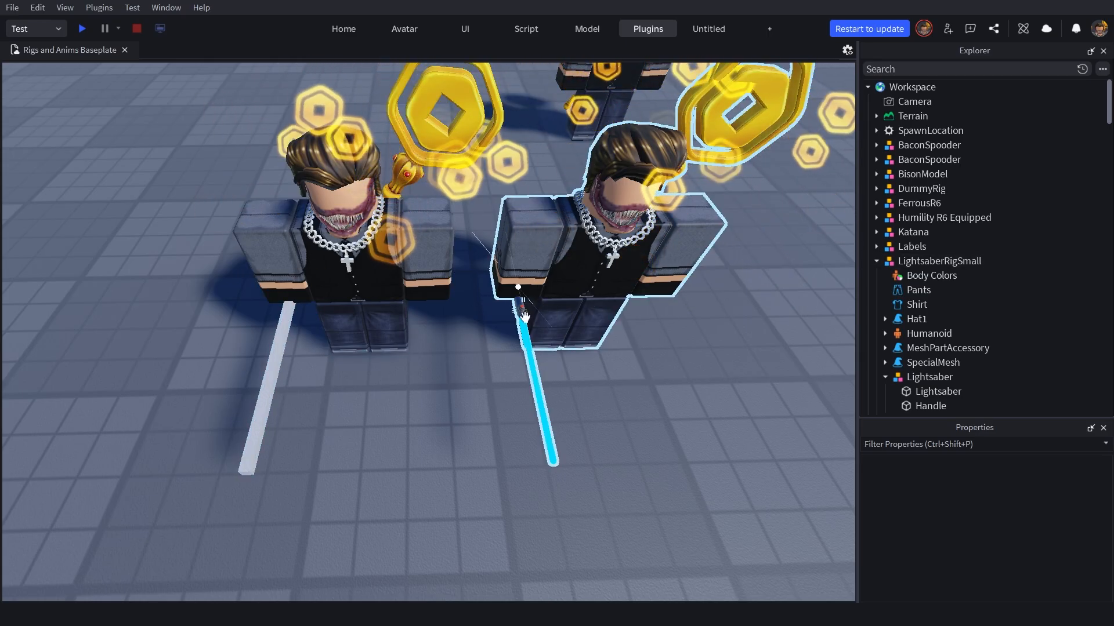
pyautogui.scroll(5, 449, 299)
pyautogui.moveTo(451, 312); pyautogui.dragTo(450, 312, button='right')
pyautogui.click(554, 194)
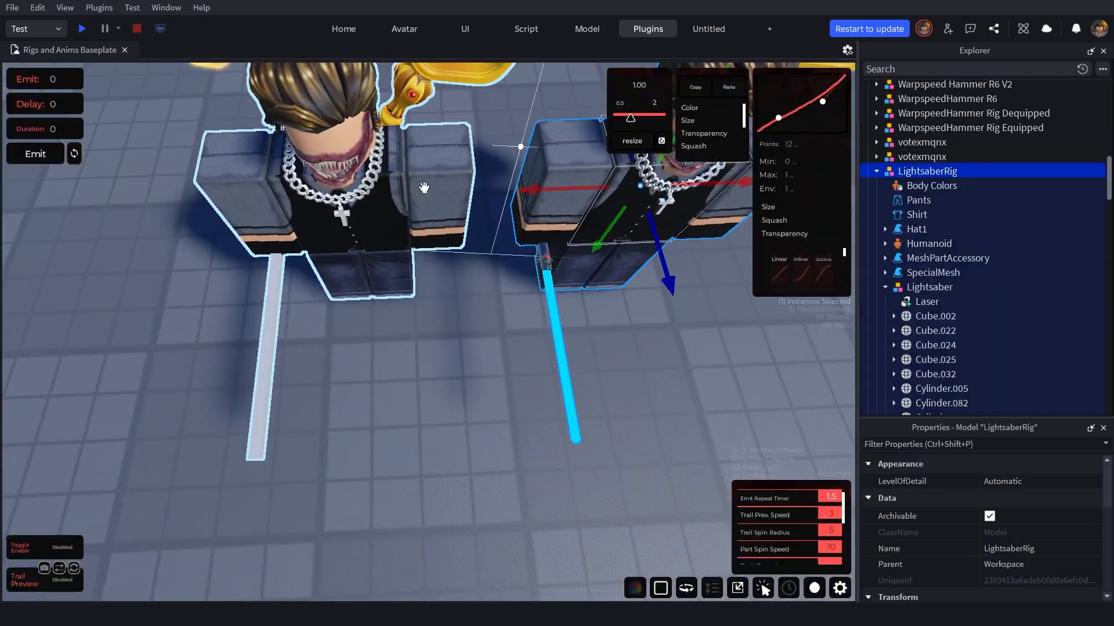
pyautogui.click(423, 186)
# Step: Compare the plain sword of LightsaberRigSmall with the cyan lightsaber held by the neighbouring rig
pyautogui.moveTo(435, 364); pyautogui.dragTo(434, 364, button='right')
pyautogui.press('a')
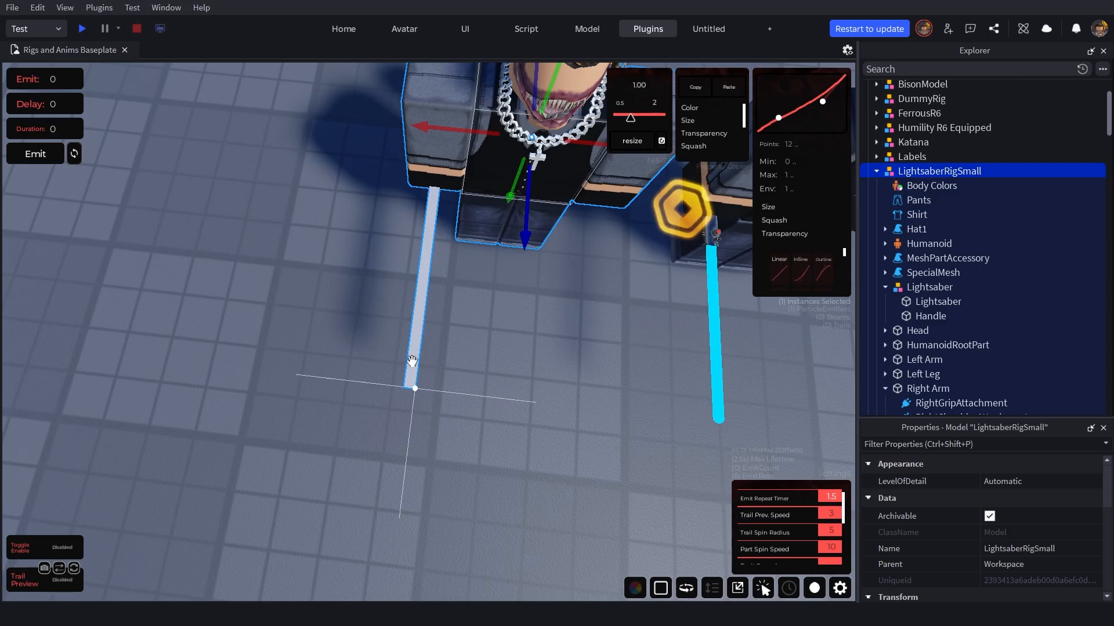
pyautogui.press('d')
pyautogui.moveTo(509, 390); pyautogui.dragTo(486, 397, button='right')
pyautogui.press('a')
pyautogui.press('d')
pyautogui.press('w')
pyautogui.press('a')
pyautogui.press('a')
pyautogui.press('d')
pyautogui.press('d')
pyautogui.press('w')
pyautogui.press('s')
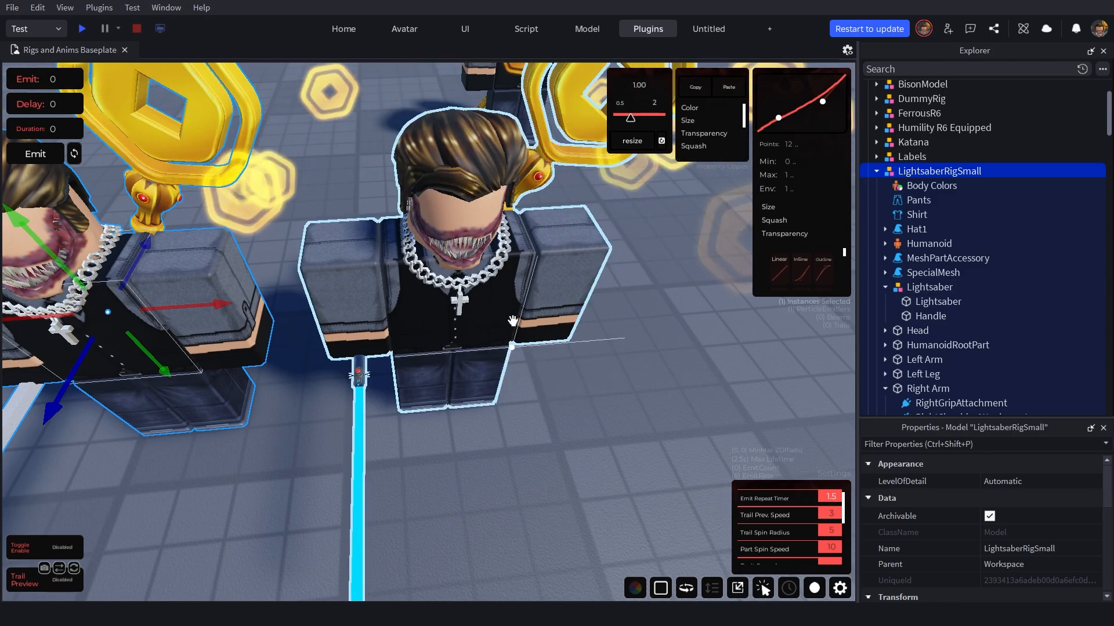
# Step: Select all detail parts of the cyan lightsaber in LightsaberRig, from Laser through parafusos.003
pyautogui.click(512, 320)
pyautogui.scroll(-4, 901, 294)
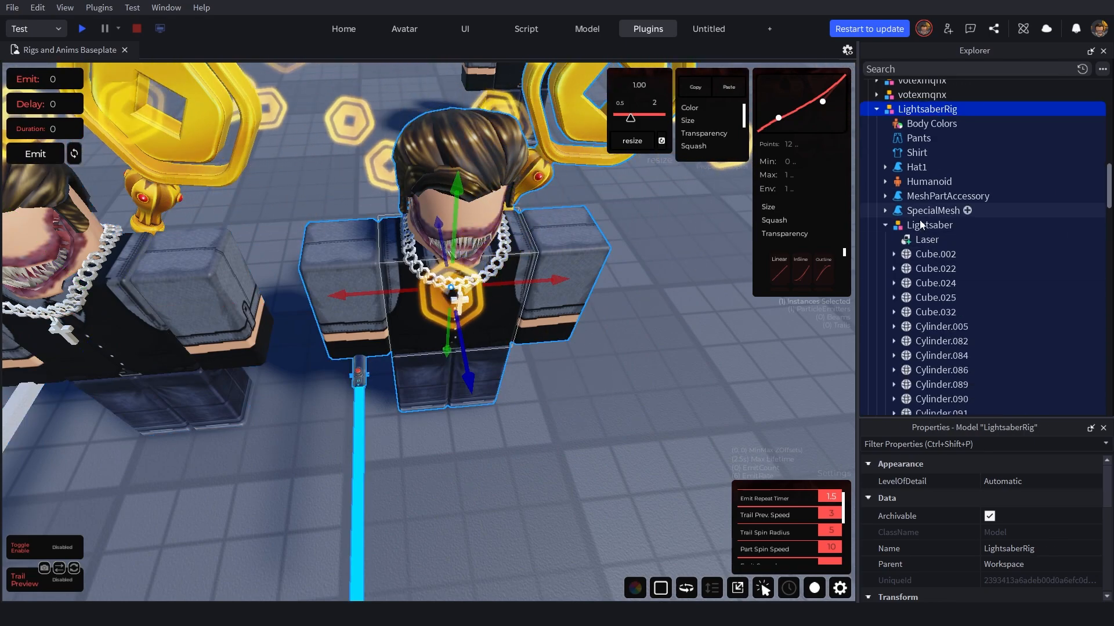
pyautogui.click(923, 245)
pyautogui.scroll(-4, 930, 265)
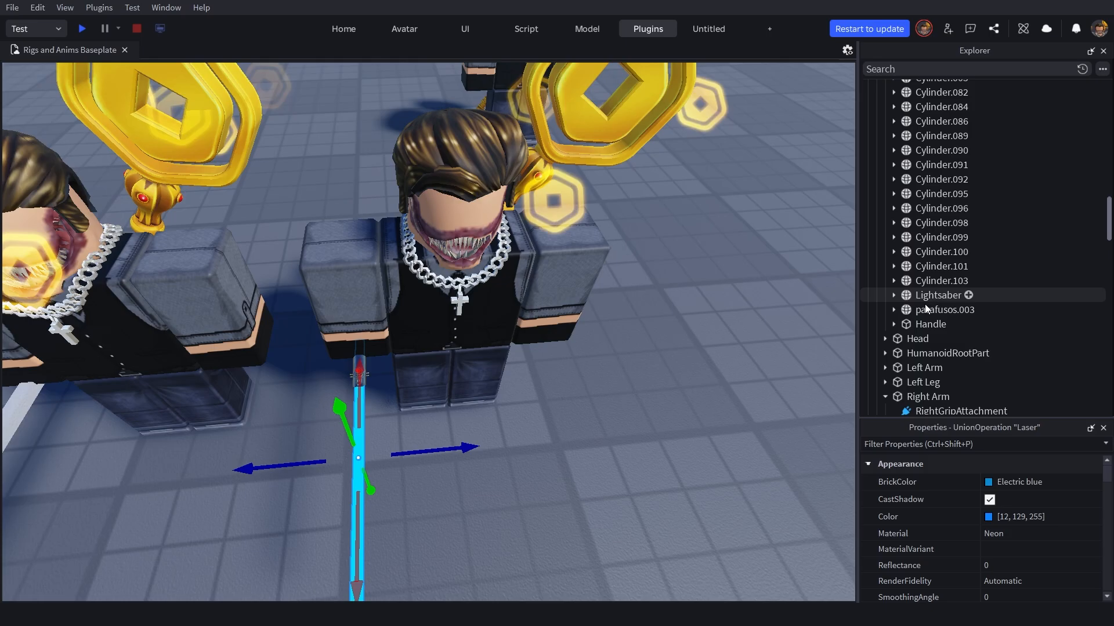
pyautogui.keyDown('shift'); pyautogui.click(928, 308); pyautogui.keyUp('shift')
pyautogui.scroll(-2, 951, 301)
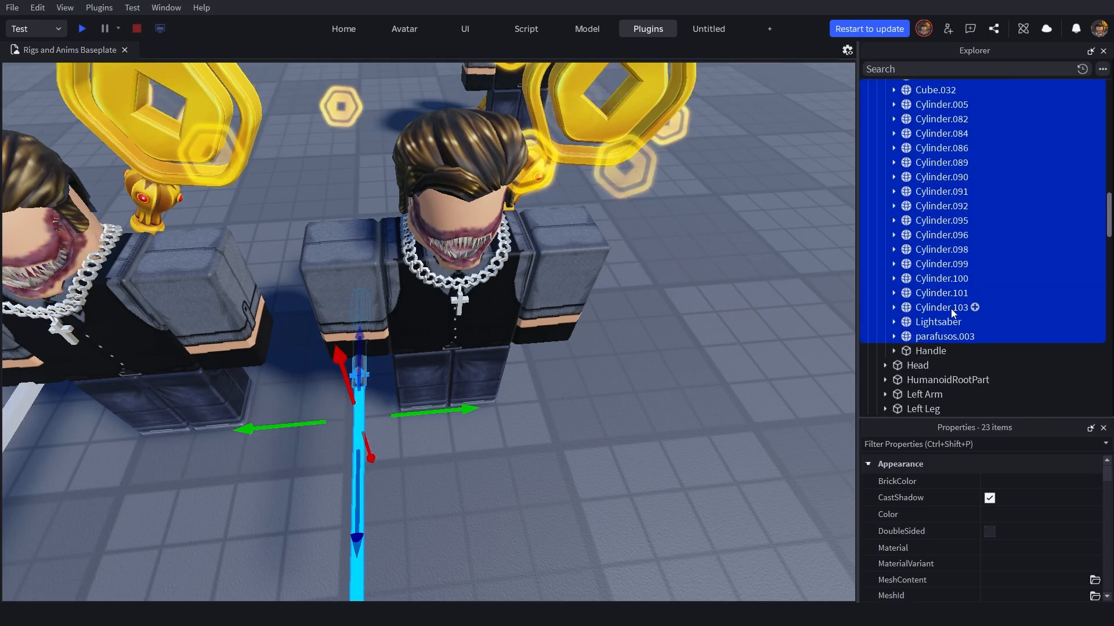
# Step: Inspect the Handle part of LightsaberRig's cyan lightsaber and look through the welds stored inside it
pyautogui.press('w')
pyautogui.moveTo(632, 376); pyautogui.dragTo(633, 377, button='right')
pyautogui.click(476, 504)
pyautogui.moveTo(468, 507); pyautogui.dragTo(462, 507, button='right')
pyautogui.click(930, 351)
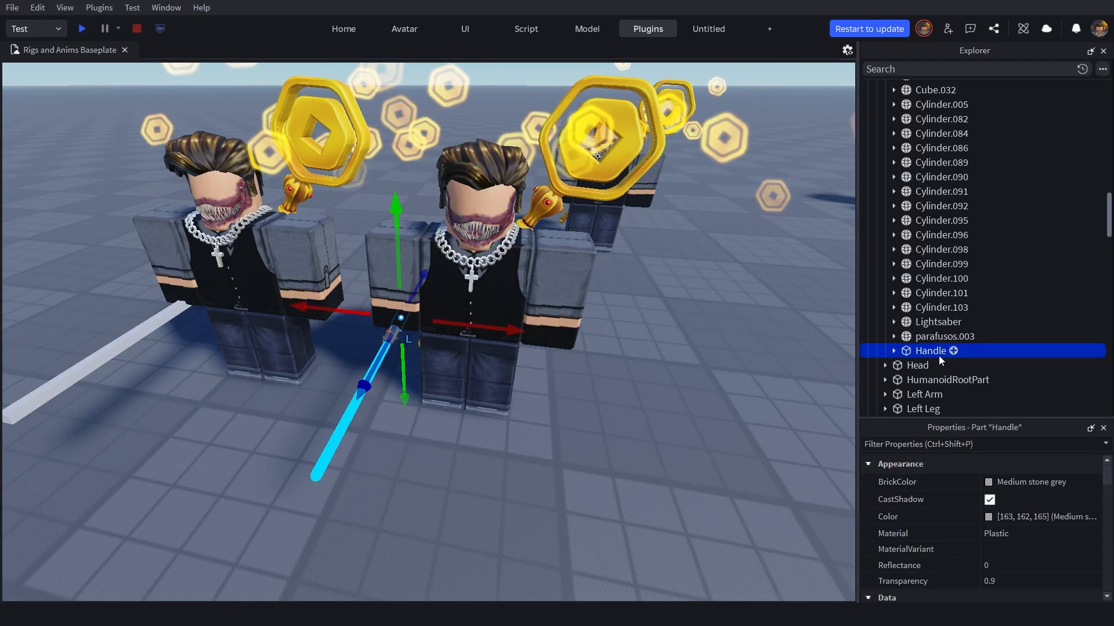
pyautogui.click(894, 351)
pyautogui.scroll(-8, 897, 352)
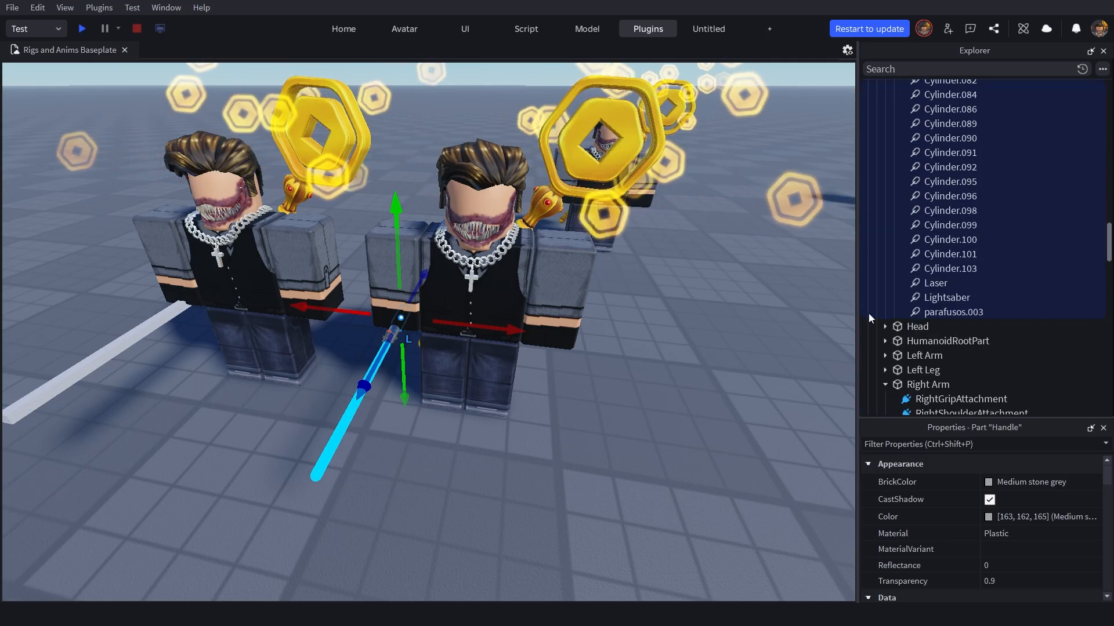
pyautogui.scroll(4, 943, 278)
pyautogui.click(894, 165)
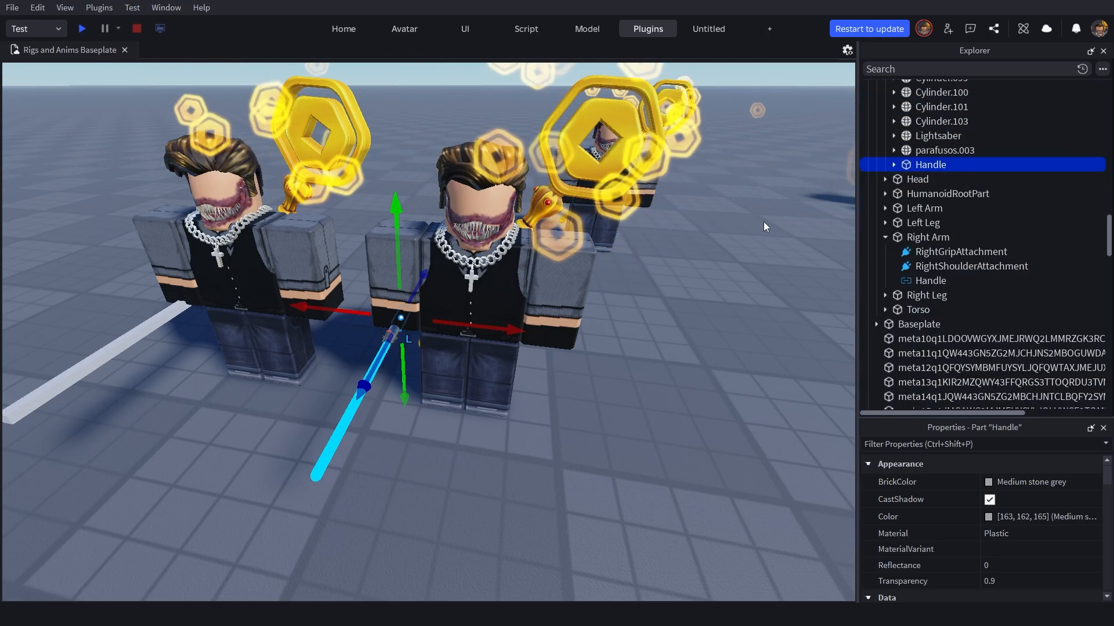
# Step: In LightsaberRigSmall's sword, name the long blade part Lightsaber and the short grip part Handle
pyautogui.moveTo(701, 240); pyautogui.dragTo(537, 371, button='right')
pyautogui.click(537, 371)
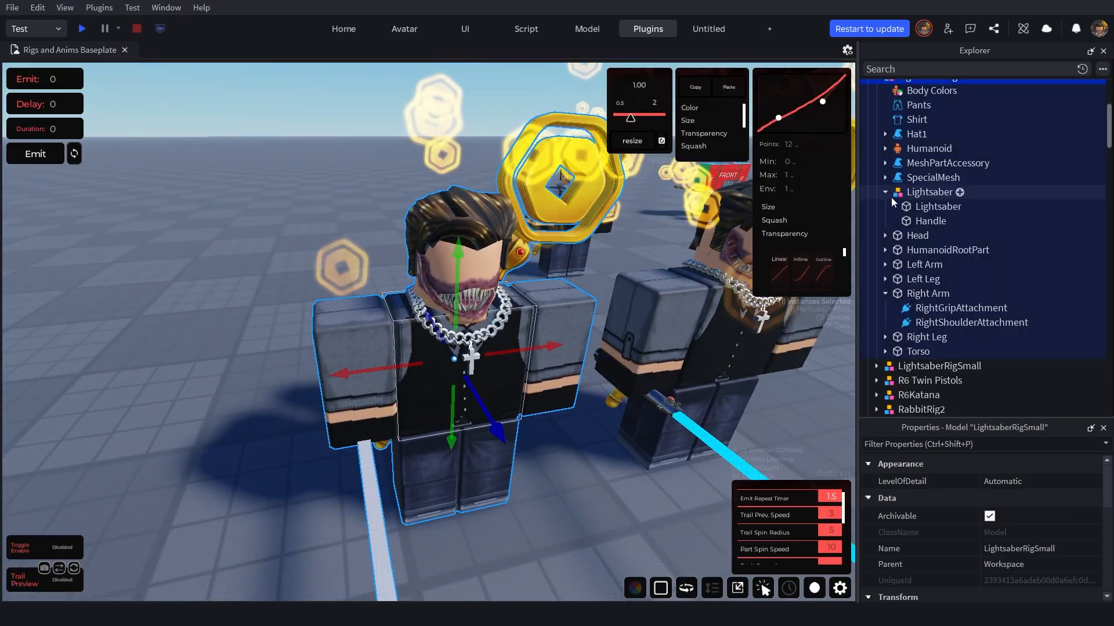
pyautogui.moveTo(678, 278); pyautogui.dragTo(622, 360, button='right')
pyautogui.keyDown('alt'); pyautogui.click(623, 359); pyautogui.keyUp('alt')
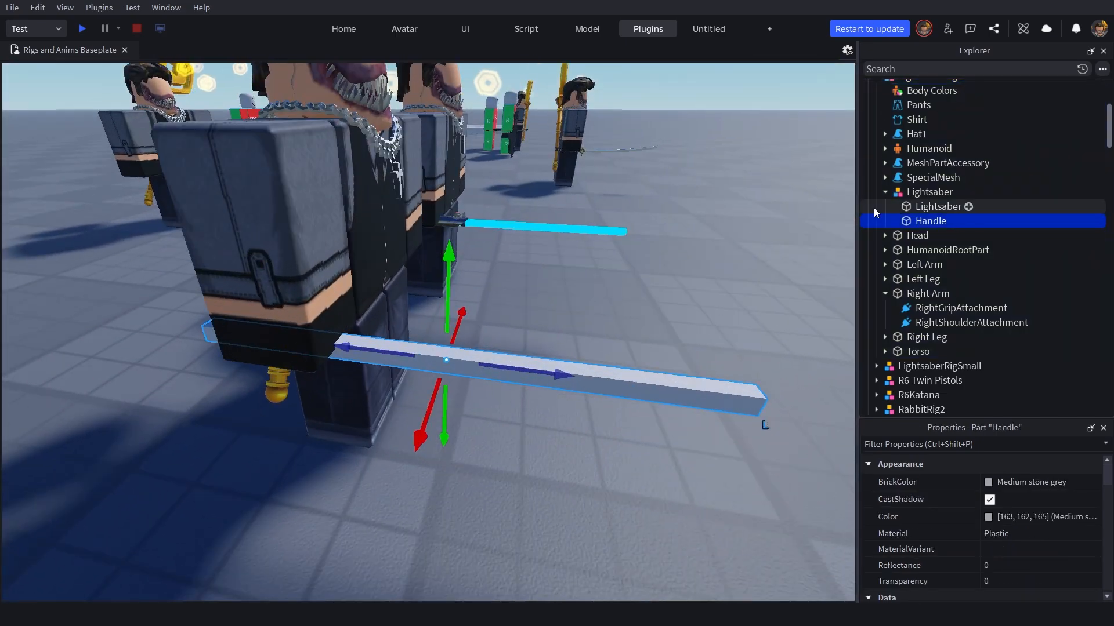
pyautogui.press('F2')
pyautogui.write('Lightsba')
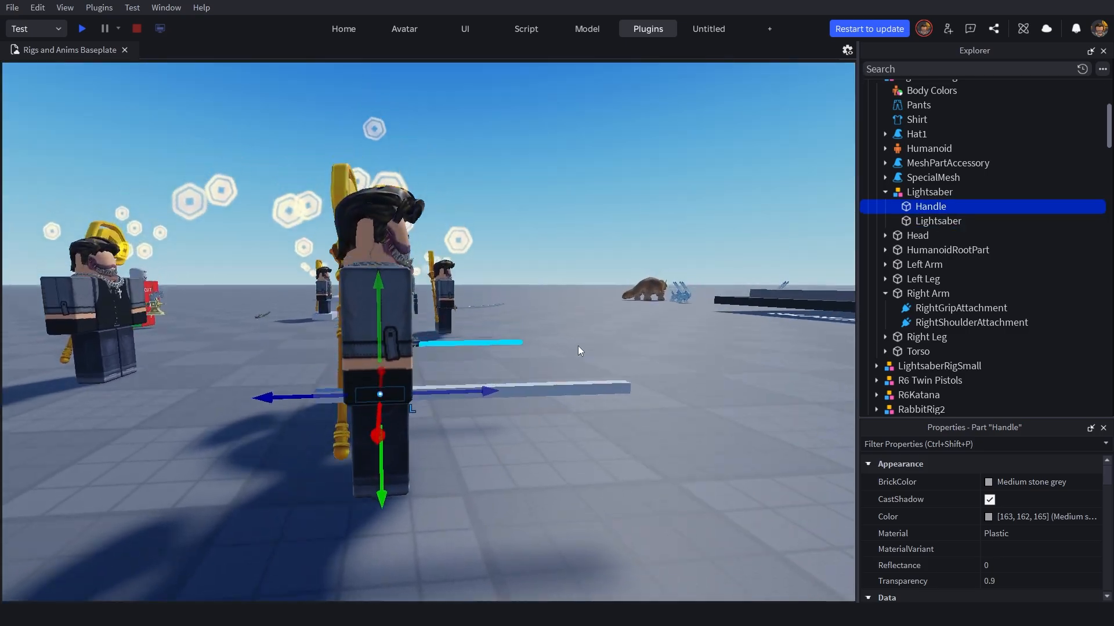
# Step: Examine up close how the Handle part sits inside the right hand of LightsaberRigSmall
pyautogui.press('w')
pyautogui.press('d')
pyautogui.moveTo(577, 345); pyautogui.dragTo(590, 315, button='right')
pyautogui.press('a')
pyautogui.press('a')
pyautogui.press('d')
pyautogui.scroll(3, 414, 310)
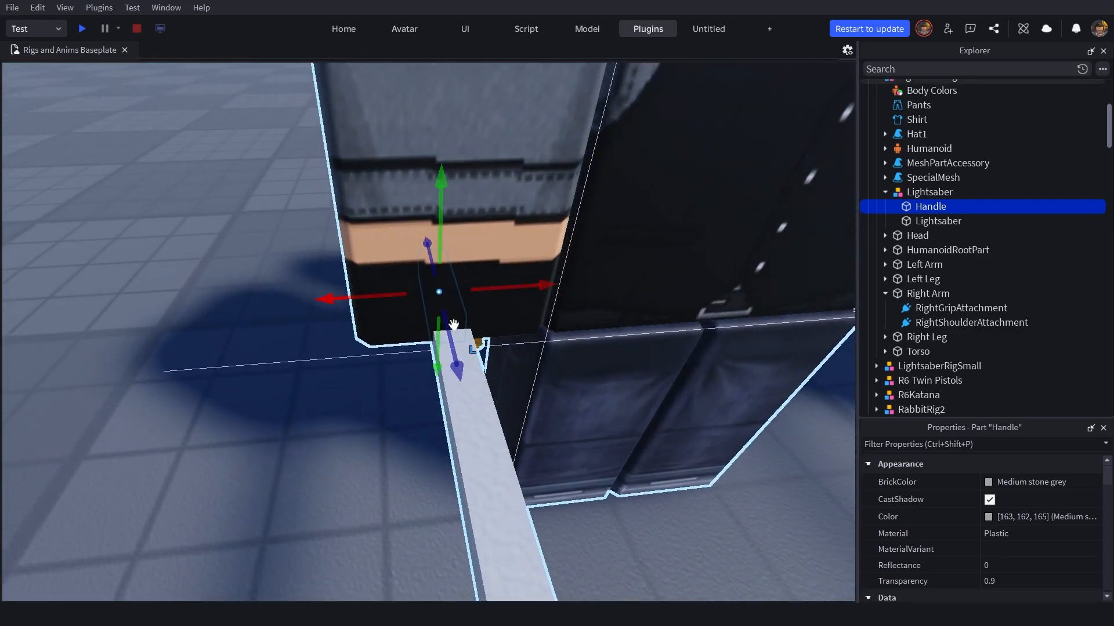
pyautogui.scroll(-2, 944, 245)
pyautogui.click(921, 200)
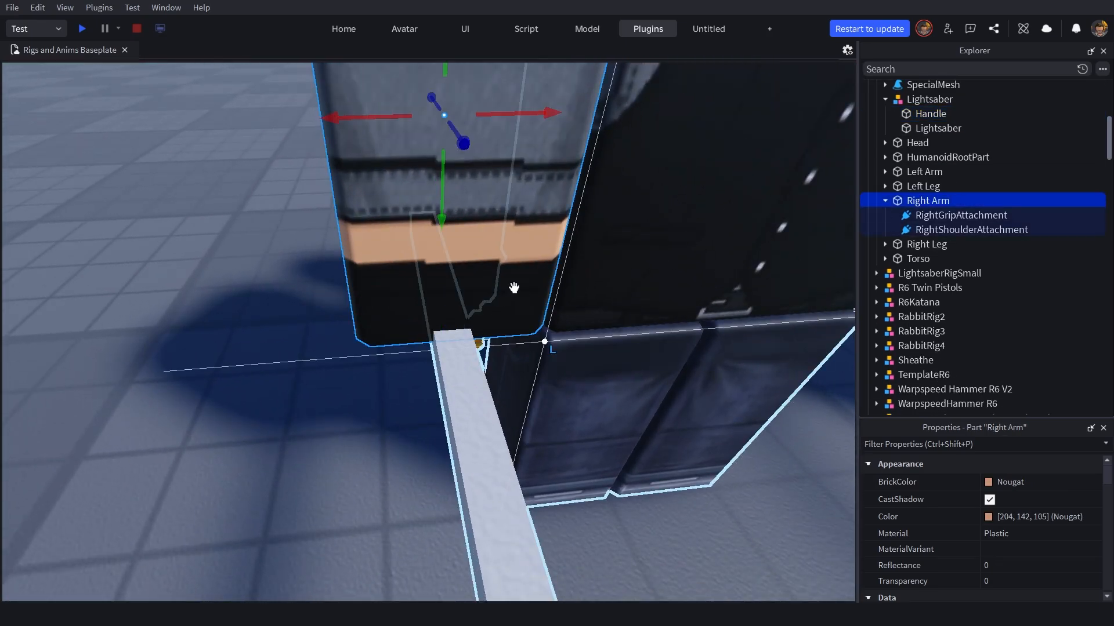
pyautogui.click(666, 29)
pyautogui.moveTo(647, 225); pyautogui.dragTo(646, 225, button='right')
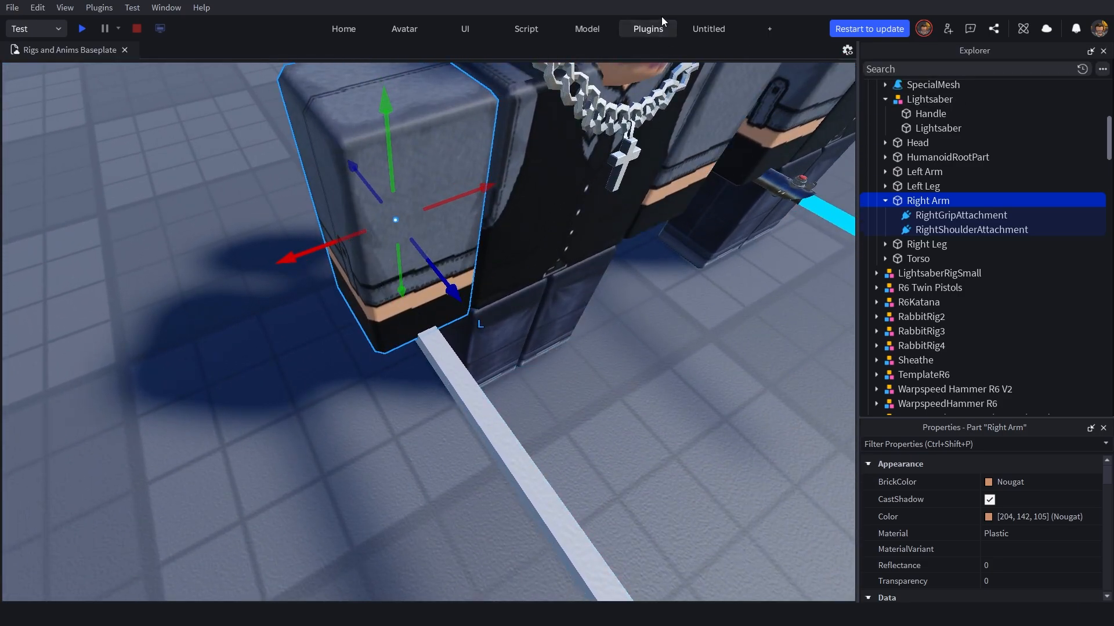
pyautogui.click(661, 25)
pyautogui.click(669, 62)
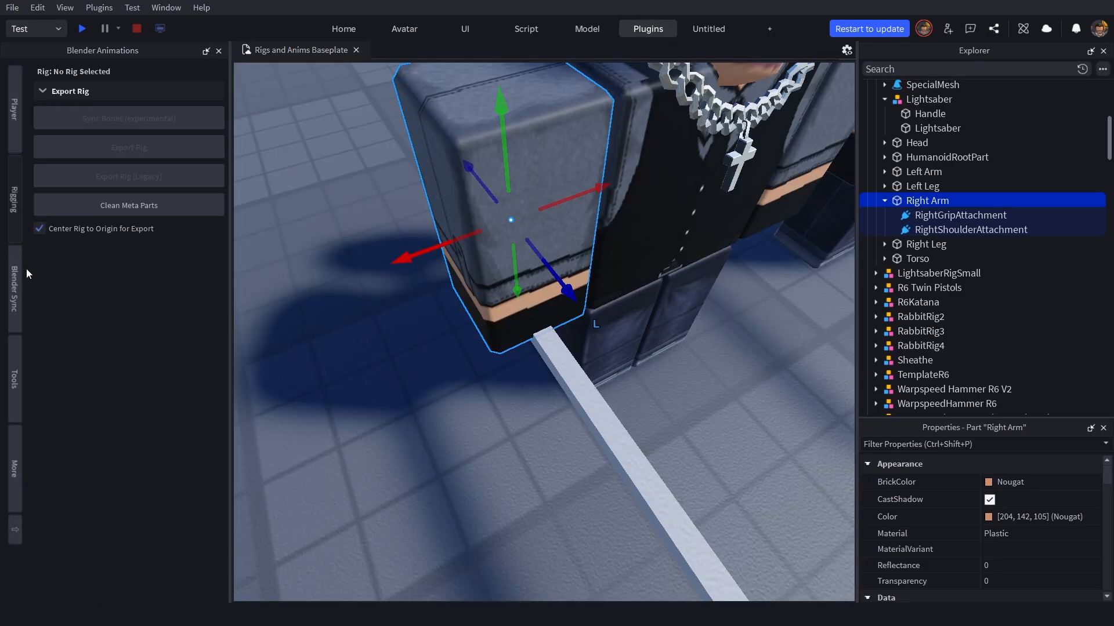
pyautogui.click(21, 130)
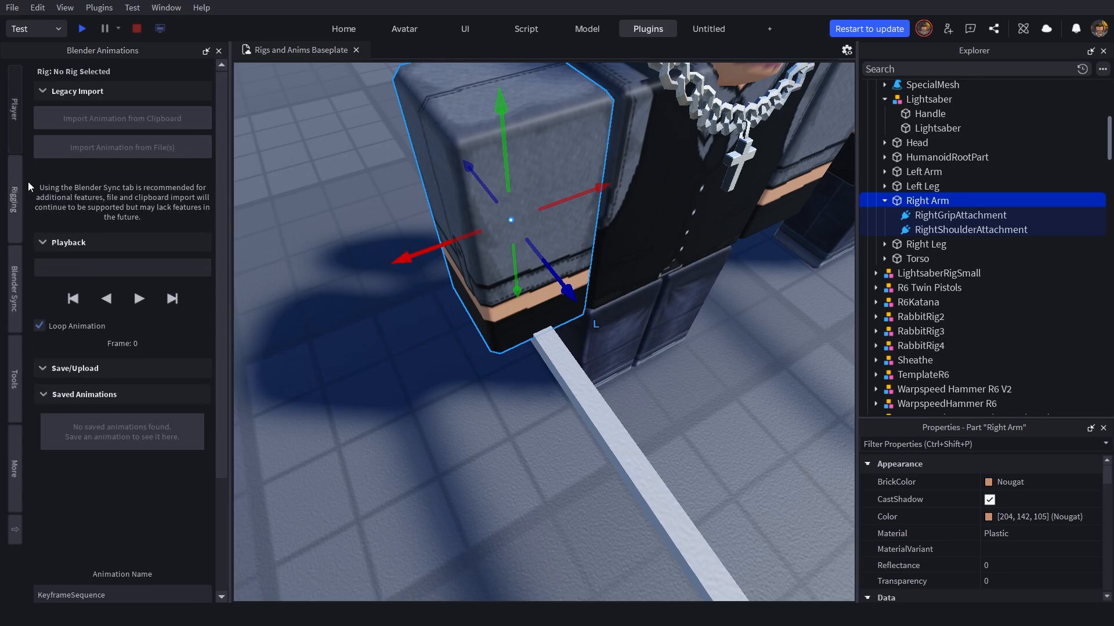
pyautogui.click(222, 51)
pyautogui.click(663, 29)
pyautogui.click(884, 62)
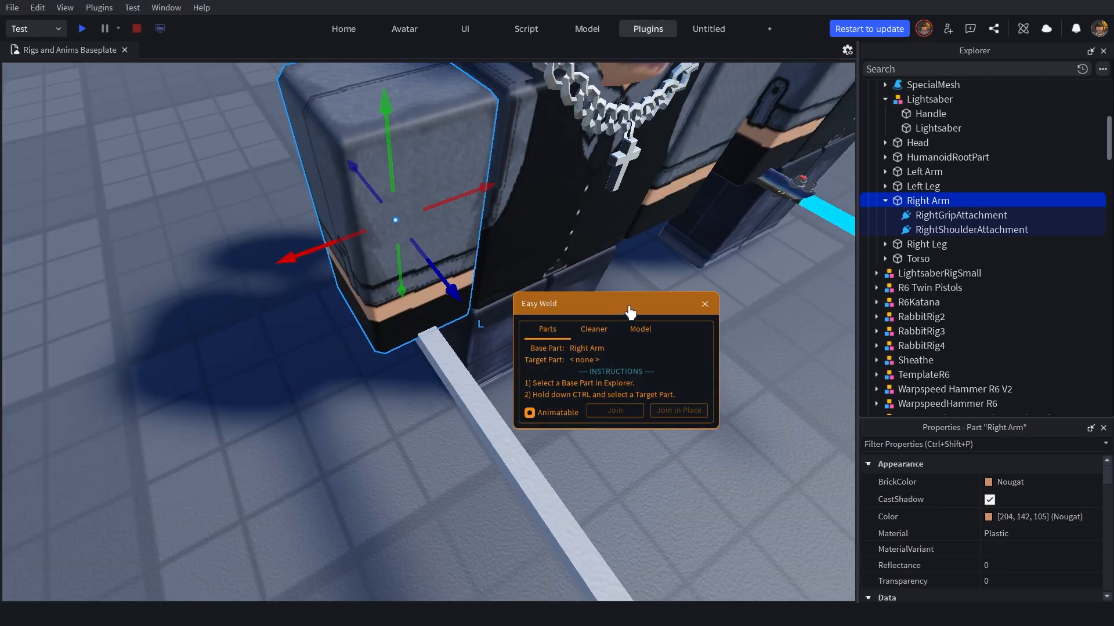
pyautogui.moveTo(630, 307); pyautogui.dragTo(729, 442)
pyautogui.scroll(3, 698, 305)
pyautogui.scroll(-5, 698, 305)
pyautogui.scroll(2, 956, 296)
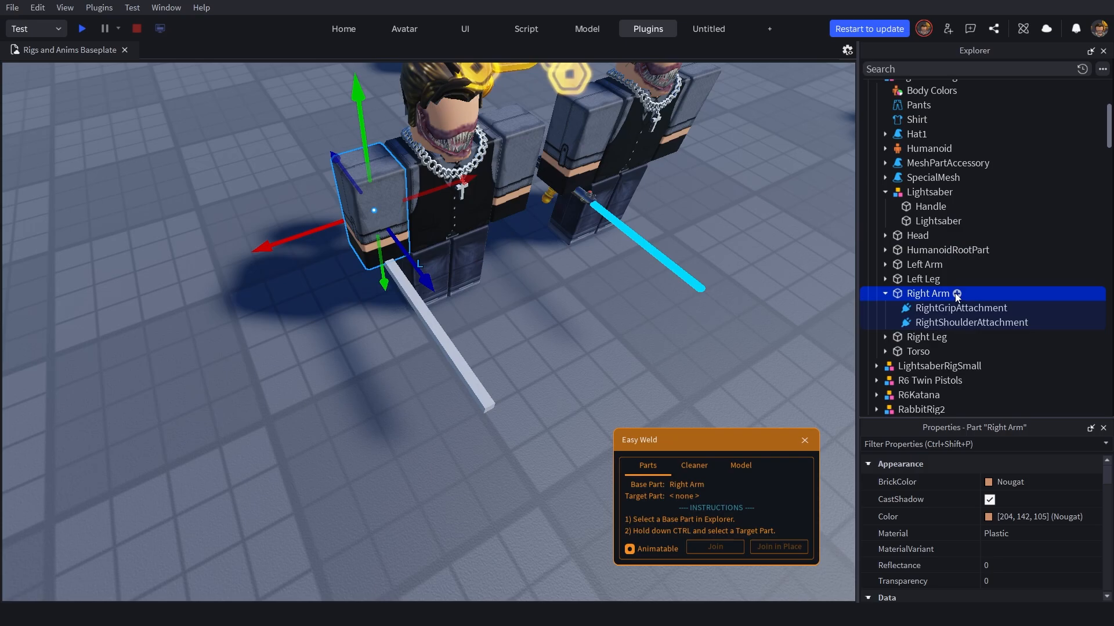
pyautogui.scroll(2, 954, 290)
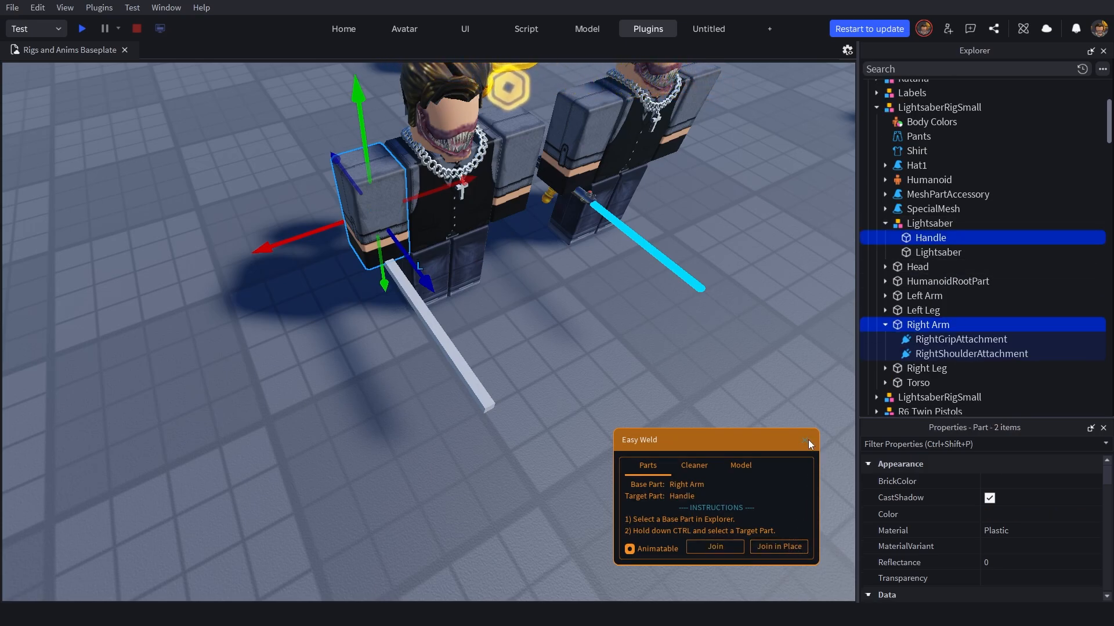
pyautogui.click(809, 440)
# Step: Set up Easy Weld with Handle as base part, the blade Lightsaber as target part, and Animatable off
pyautogui.click(936, 243)
pyautogui.click(645, 29)
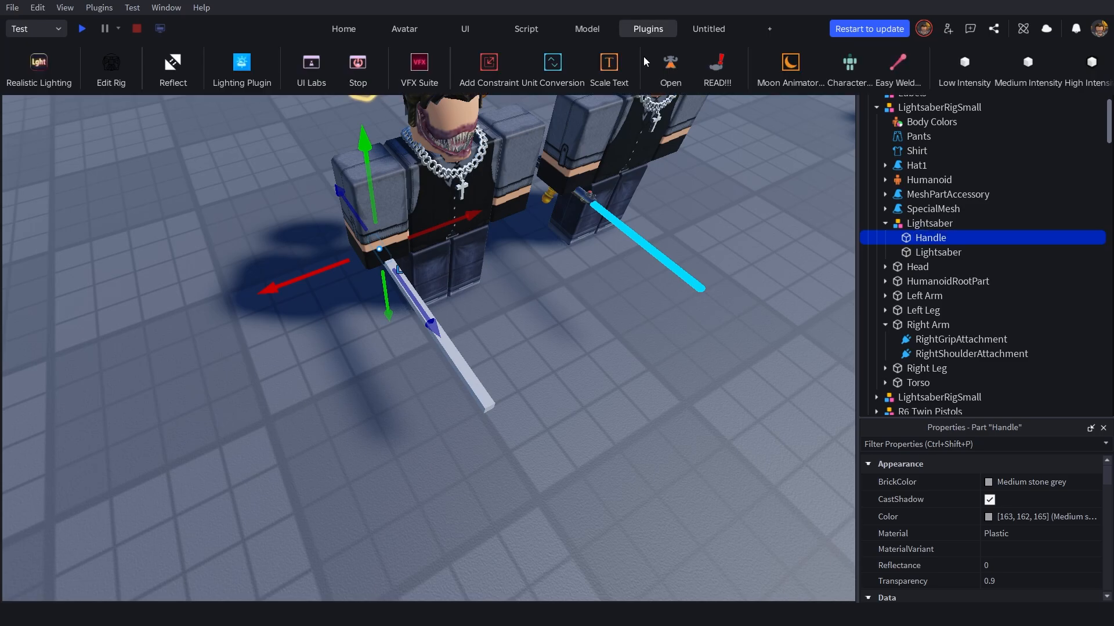
pyautogui.click(897, 65)
pyautogui.keyDown('ctrl'); pyautogui.click(938, 252); pyautogui.keyUp('ctrl')
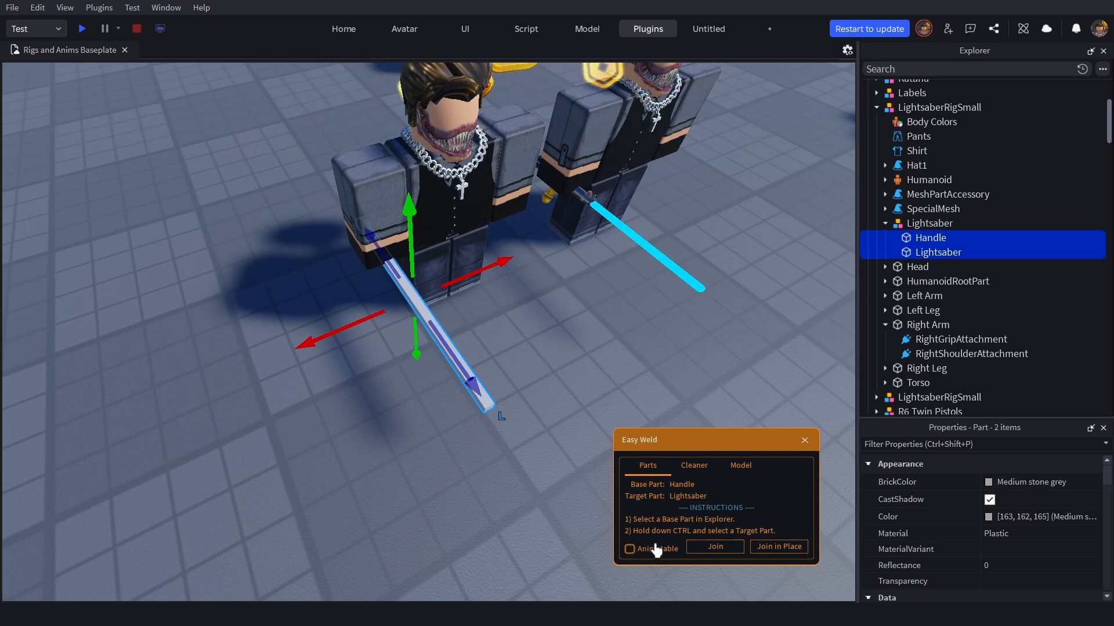
# Step: Examine the detailed hilt of the cyan lightsaber in the neighbouring rig's hand as a reference
pyautogui.moveTo(621, 317); pyautogui.dragTo(622, 317, button='right')
pyautogui.press('w')
pyautogui.press('f')
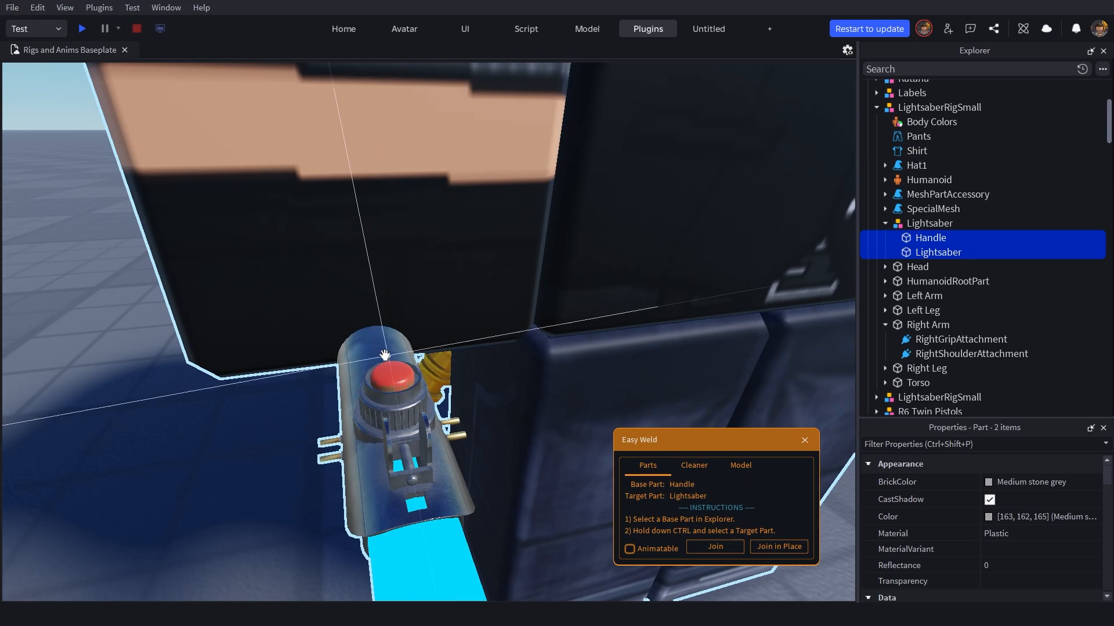
pyautogui.scroll(-10, 392, 367)
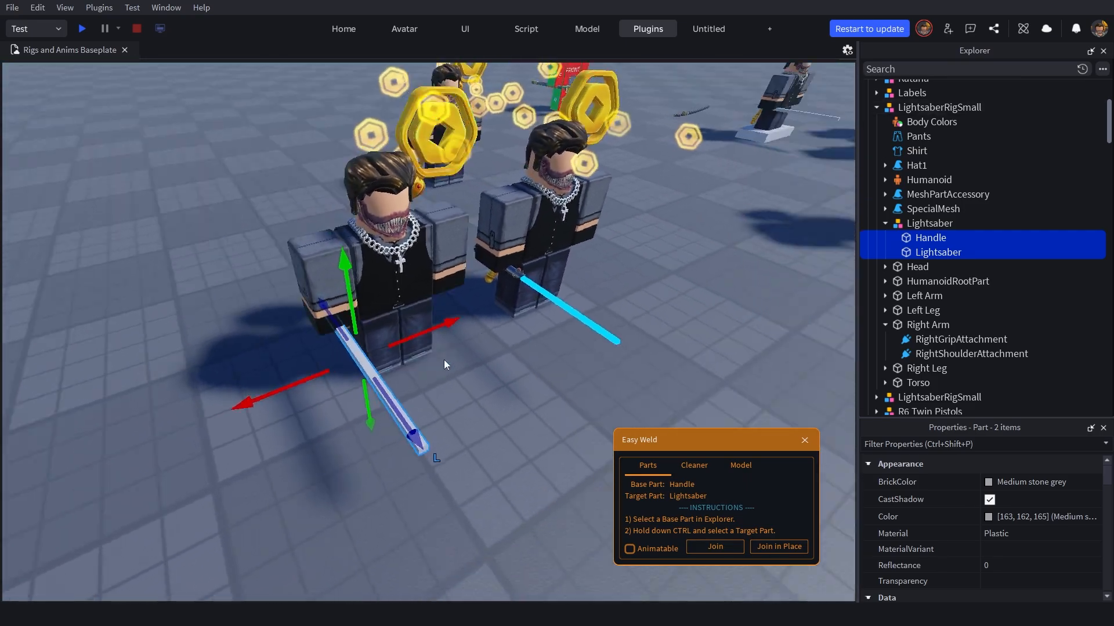
pyautogui.press('w')
pyautogui.press('d')
# Step: Join the Lightsaber blade to the Handle in place with Easy Weld and close the plugin window
pyautogui.moveTo(443, 360); pyautogui.dragTo(443, 360, button='right')
pyautogui.moveTo(457, 277); pyautogui.dragTo(457, 277, button='right')
pyautogui.click(768, 548)
pyautogui.click(806, 439)
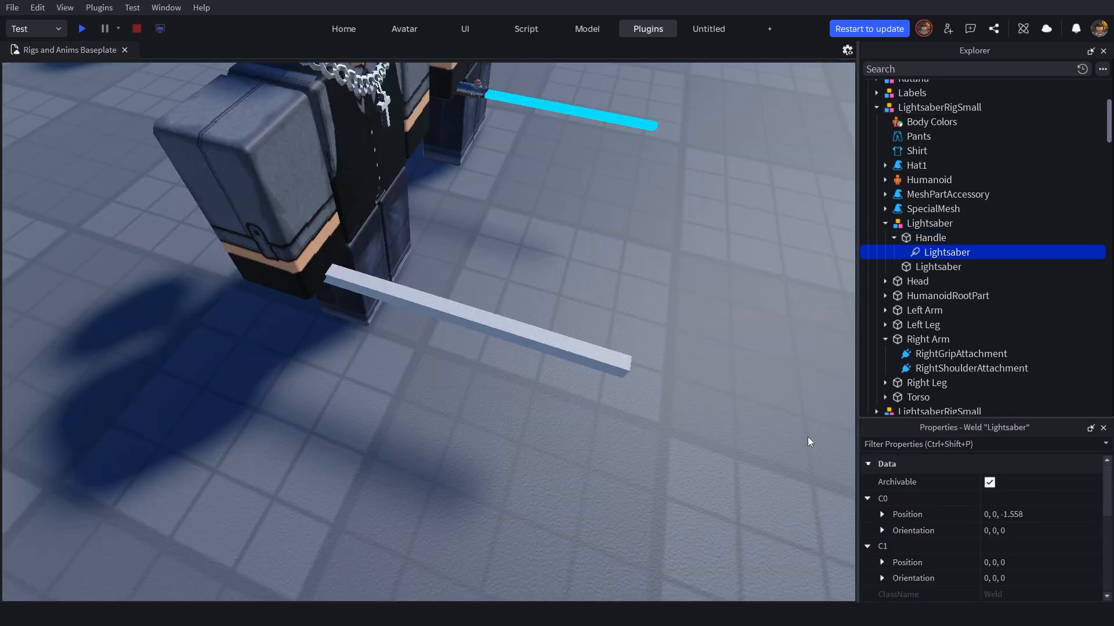
# Step: Set up Easy Weld with Right Arm as base part, Handle as target part, and Animatable on
pyautogui.click(930, 239)
pyautogui.scroll(-5, 922, 217)
pyautogui.click(921, 186)
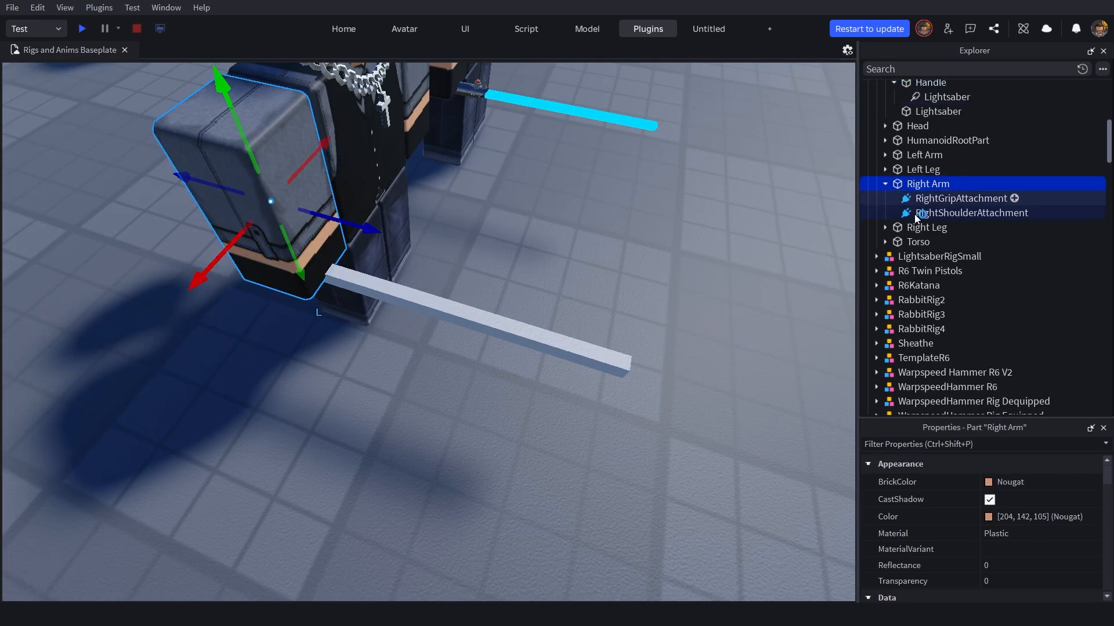
pyautogui.scroll(3, 922, 203)
pyautogui.click(646, 36)
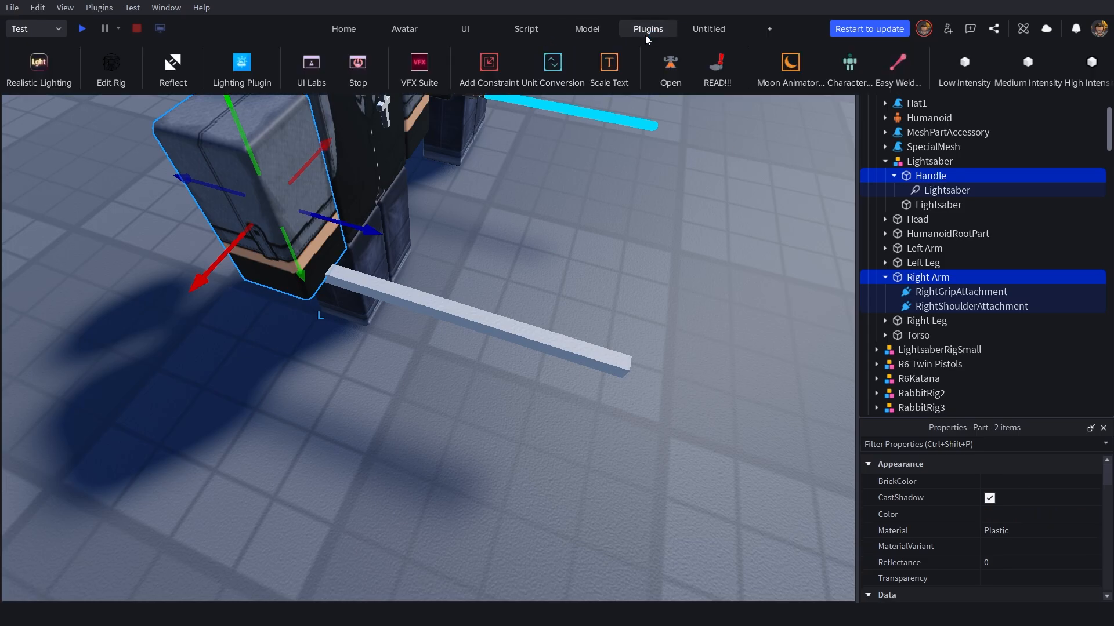
pyautogui.click(897, 64)
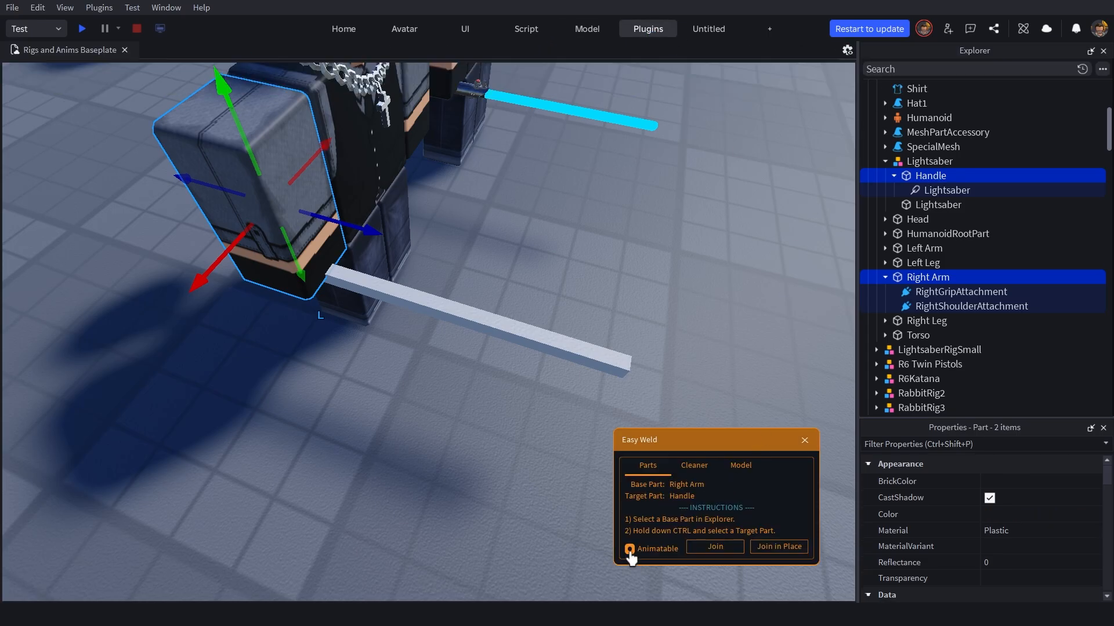
# Step: Join the Handle to the Right Arm in place as an animatable joint and close Easy Weld
pyautogui.moveTo(517, 279); pyautogui.dragTo(518, 280, button='right')
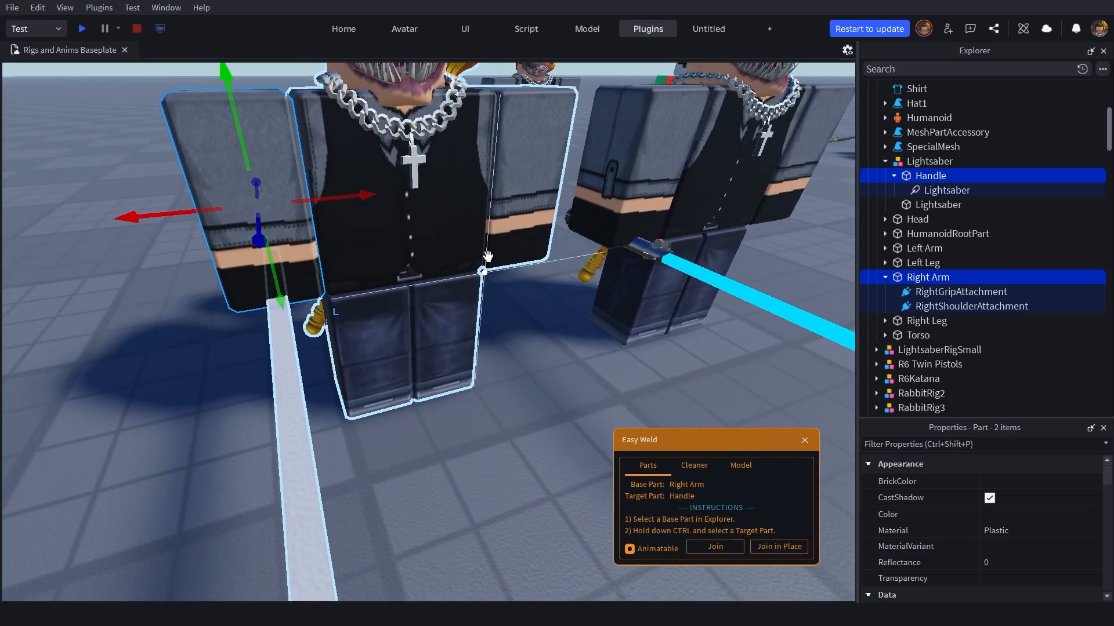
pyautogui.moveTo(717, 356); pyautogui.dragTo(716, 357, button='right')
pyautogui.click(779, 547)
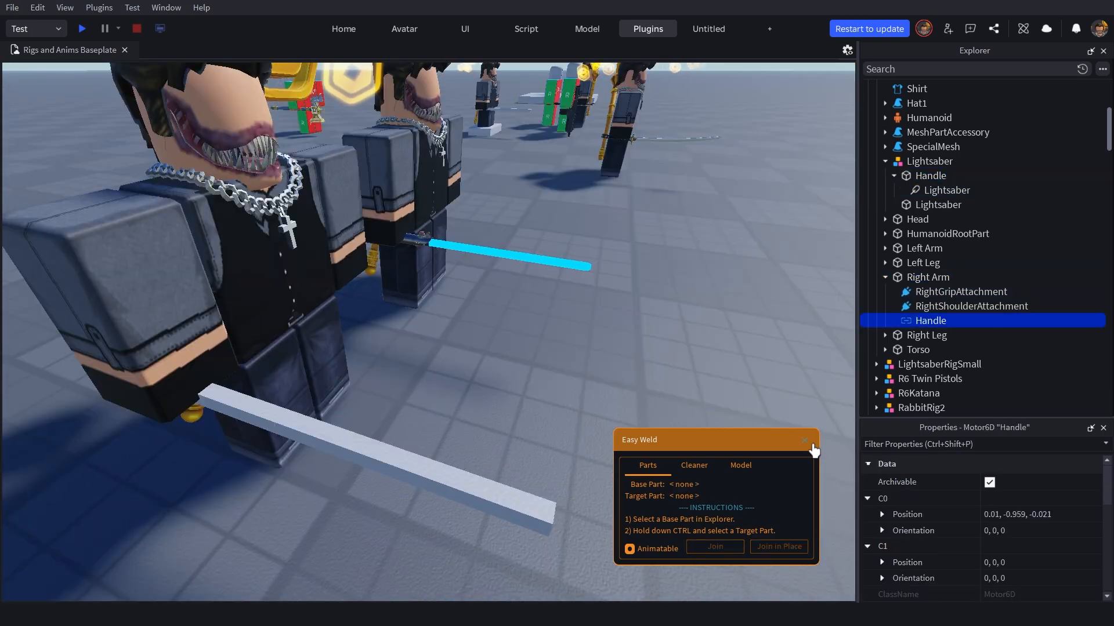
pyautogui.click(807, 449)
# Step: Export the LightsaberRigSmall model with the Blender Animations plugin's legacy rig export, centred to origin
pyautogui.moveTo(764, 341); pyautogui.dragTo(763, 341, button='right')
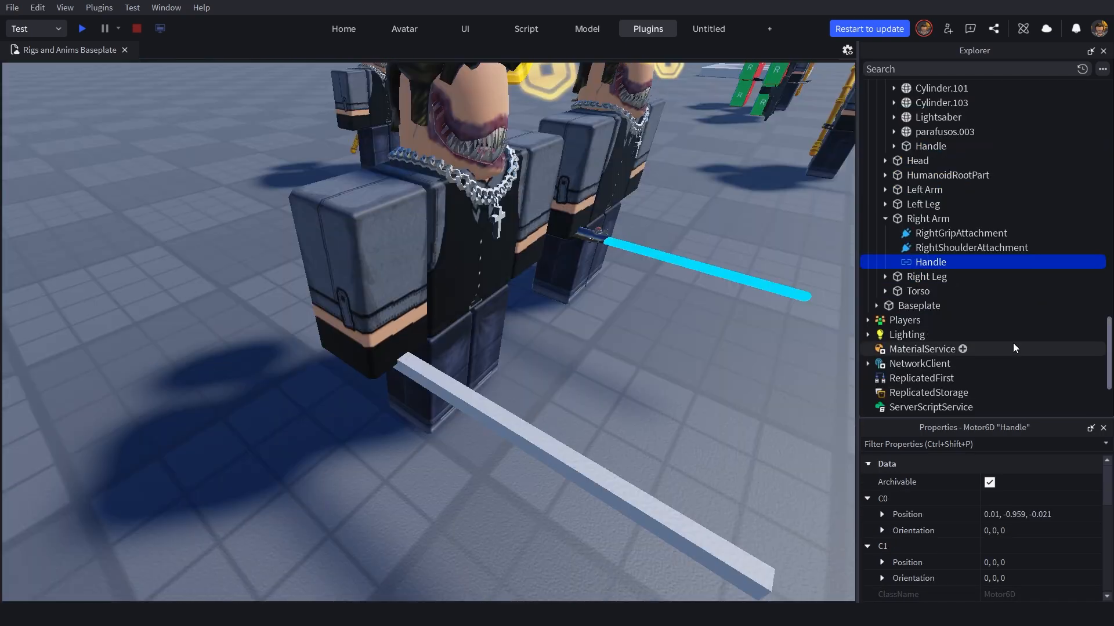
pyautogui.scroll(5, 1042, 323)
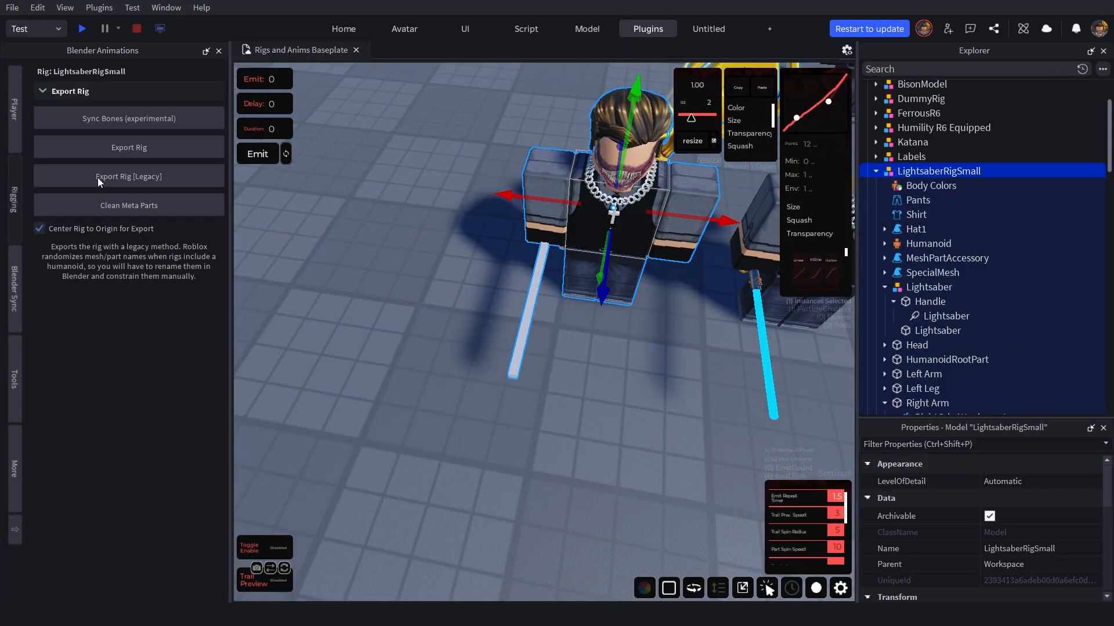
pyautogui.click(99, 176)
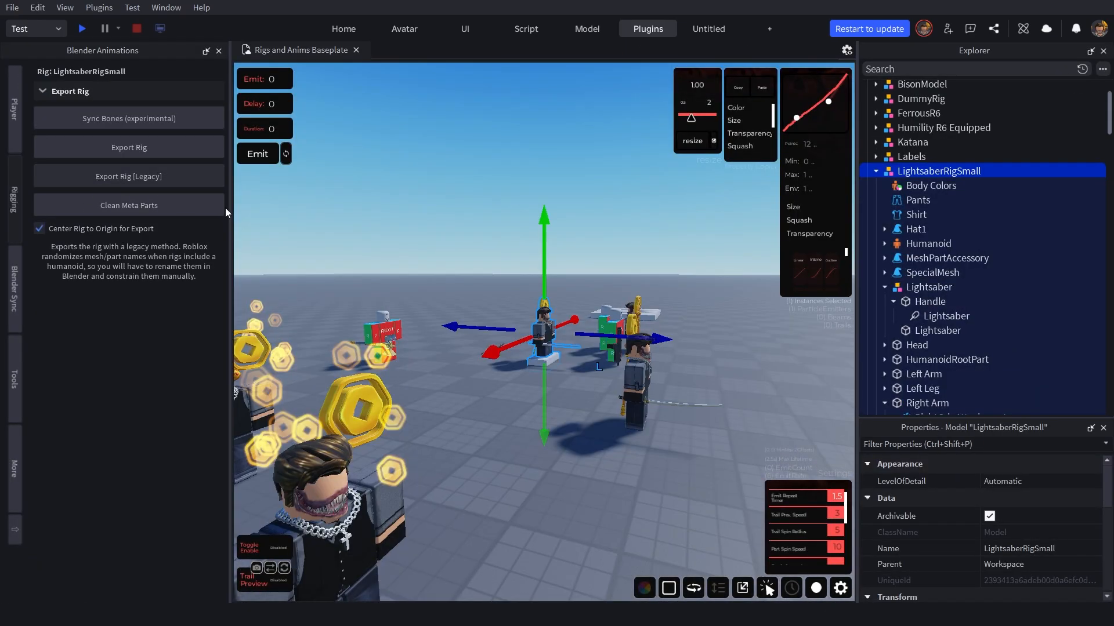
pyautogui.click(406, 115)
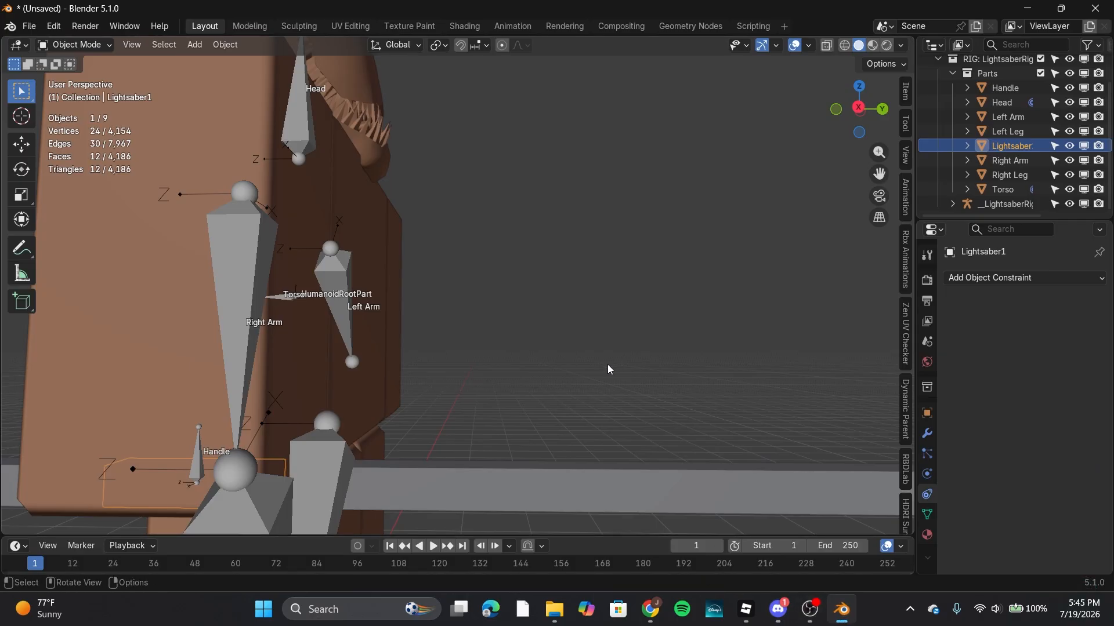
# Step: Switch to Blender, start a new file without saving the old one, and delete all default objects
pyautogui.moveTo(564, 388); pyautogui.dragTo(537, 397, button='middle')
pyautogui.scroll(-4, 537, 397)
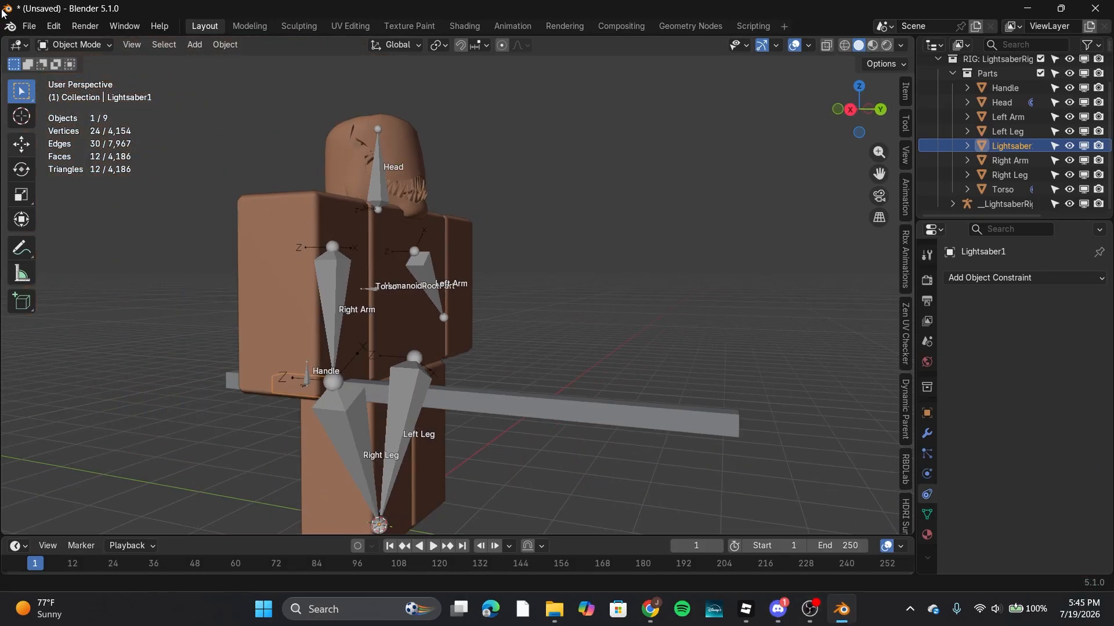
pyautogui.click(29, 26)
pyautogui.click(200, 43)
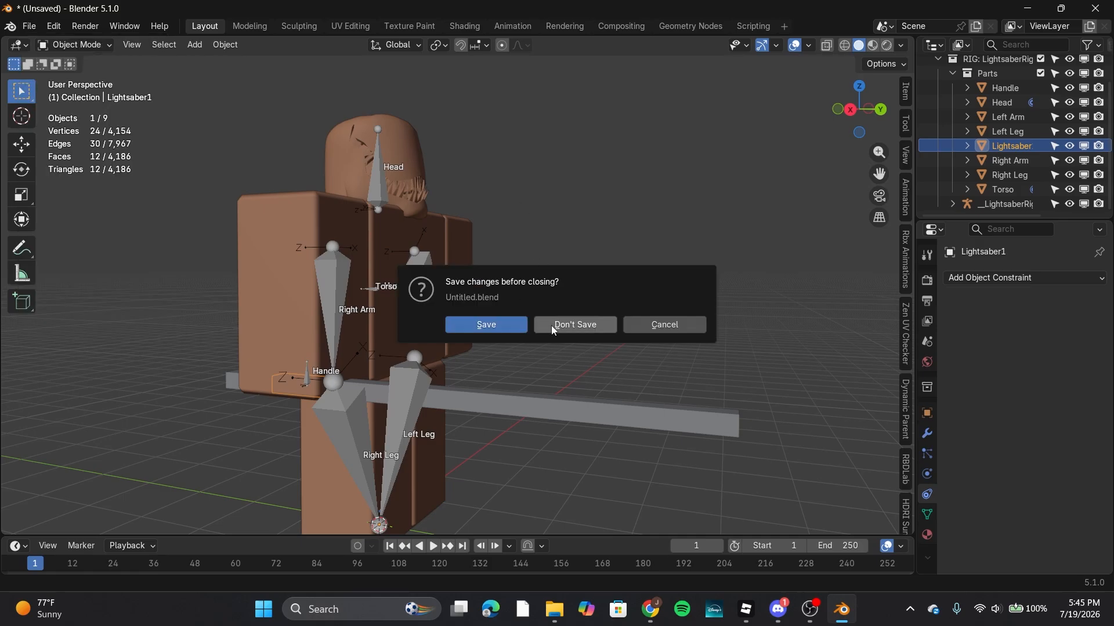
pyautogui.click(551, 325)
pyautogui.press('a')
pyautogui.press('x')
pyautogui.click(662, 315)
# Step: Import the exported Roblox rig (.obj) from the Lightsaber location into the empty scene
pyautogui.click(38, 27)
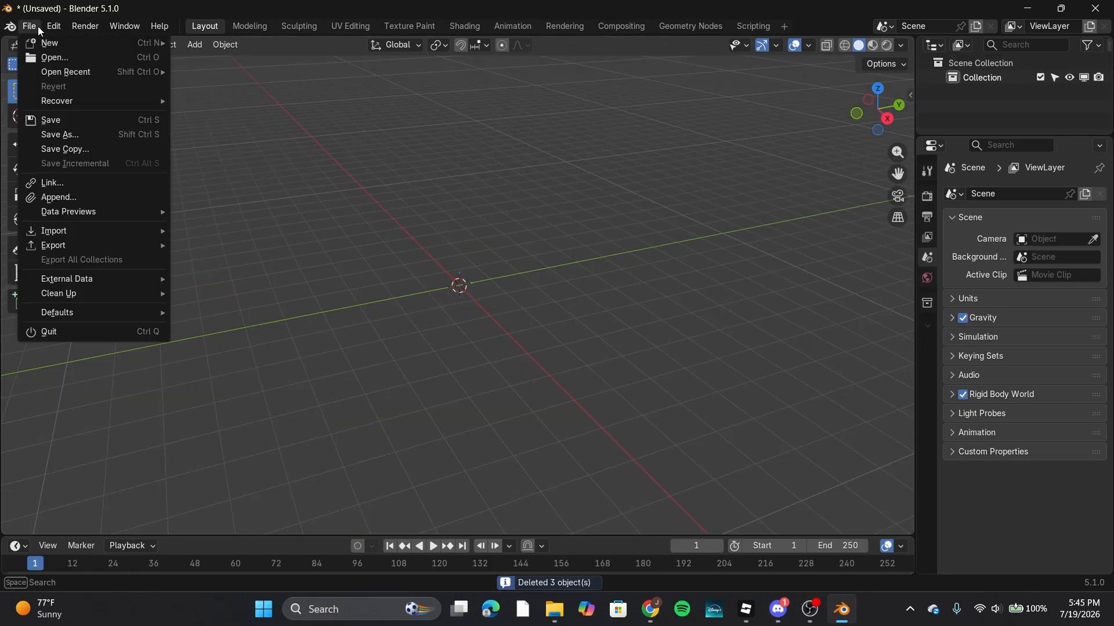
pyautogui.moveTo(153, 231)
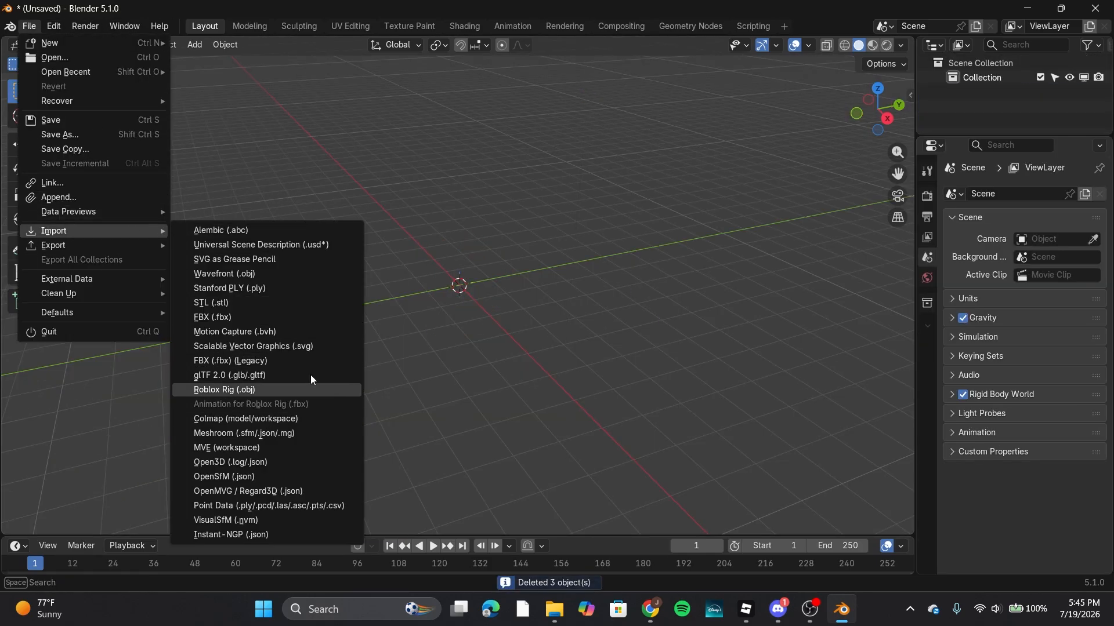
pyautogui.click(266, 391)
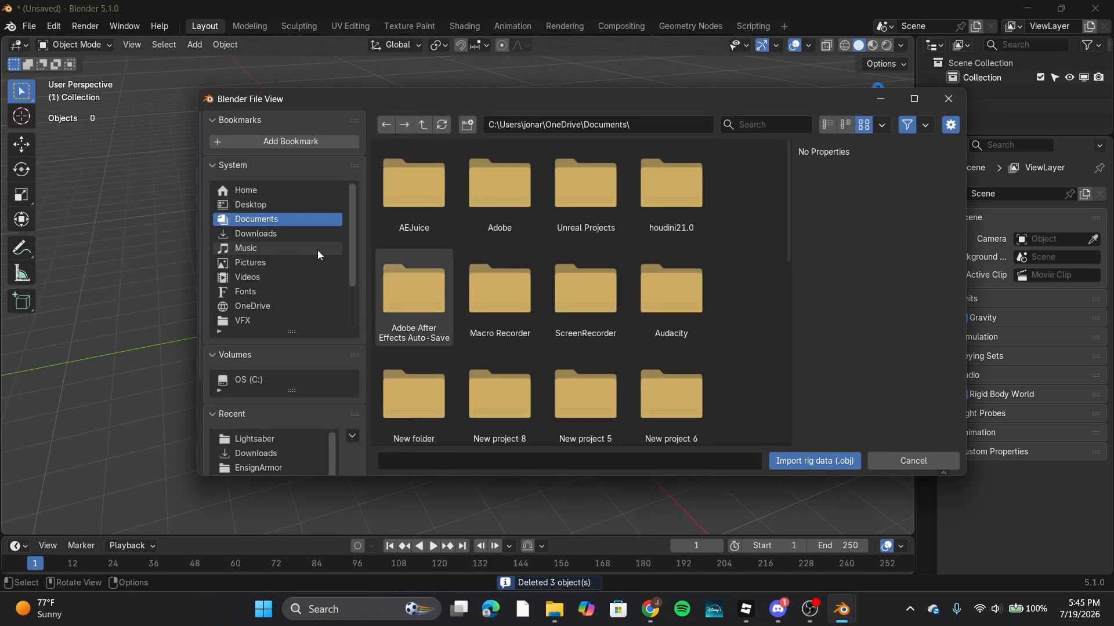
pyautogui.click(280, 444)
pyautogui.click(814, 462)
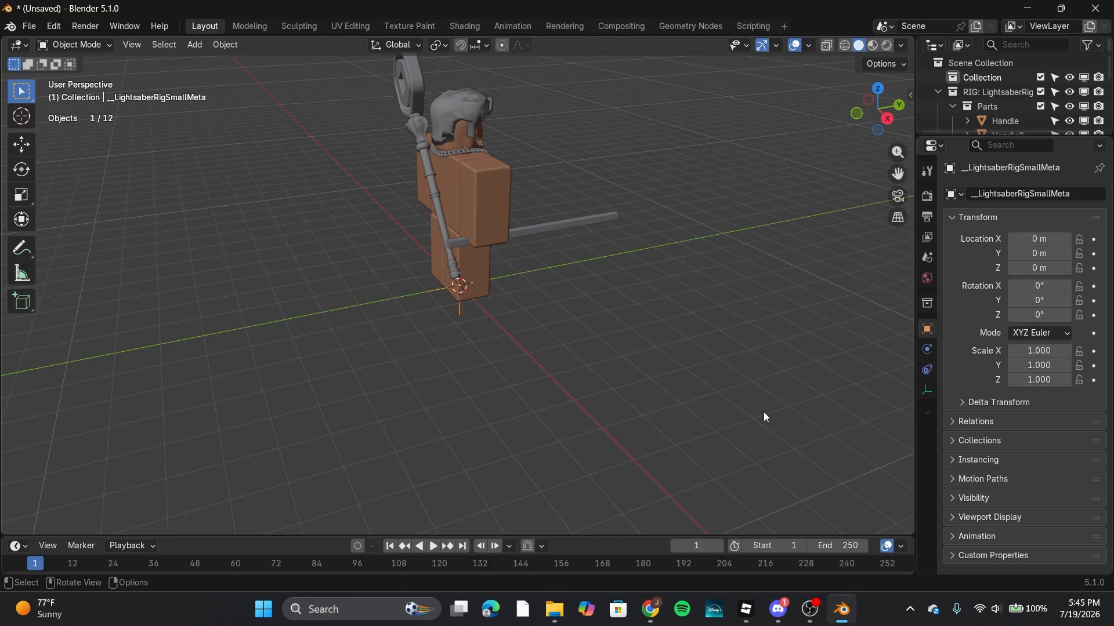
# Step: Delete the hair, chain necklace and back-mounted staff meshes from the imported character
pyautogui.moveTo(612, 227); pyautogui.dragTo(419, 198, button='middle')
pyautogui.keyDown('shift'); pyautogui.moveTo(540, 178); pyautogui.dragTo(437, 276, button='middle'); pyautogui.keyUp('shift')
pyautogui.scroll(3, 436, 276)
pyautogui.click(468, 120)
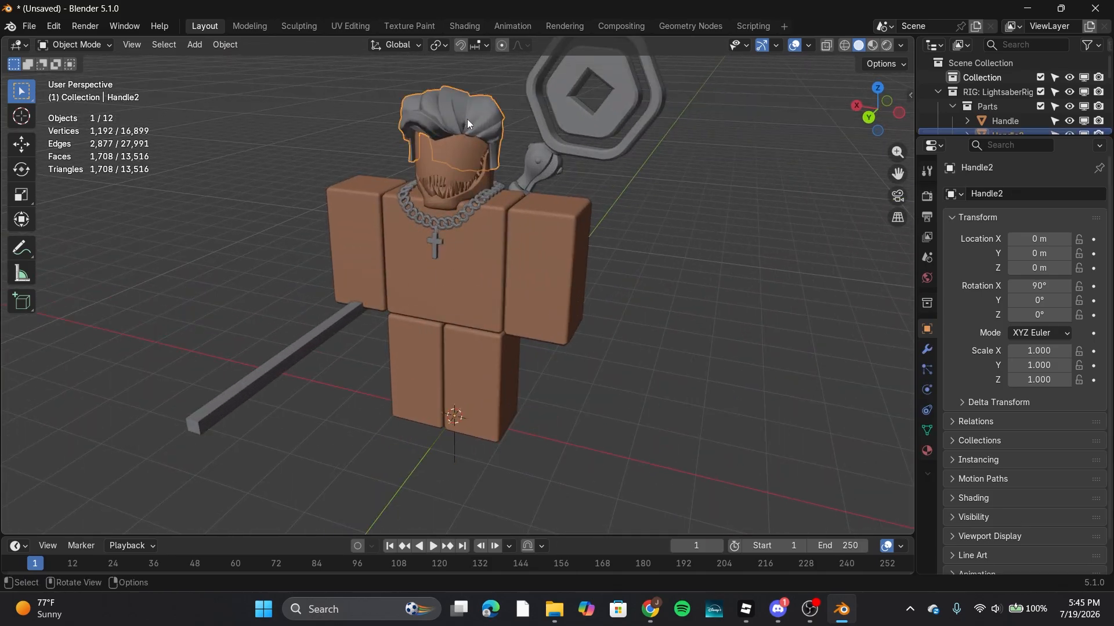
pyautogui.press('x')
pyautogui.click(468, 119)
pyautogui.click(475, 211)
pyautogui.press('x')
pyautogui.click(475, 211)
pyautogui.click(577, 131)
pyautogui.press('Delete')
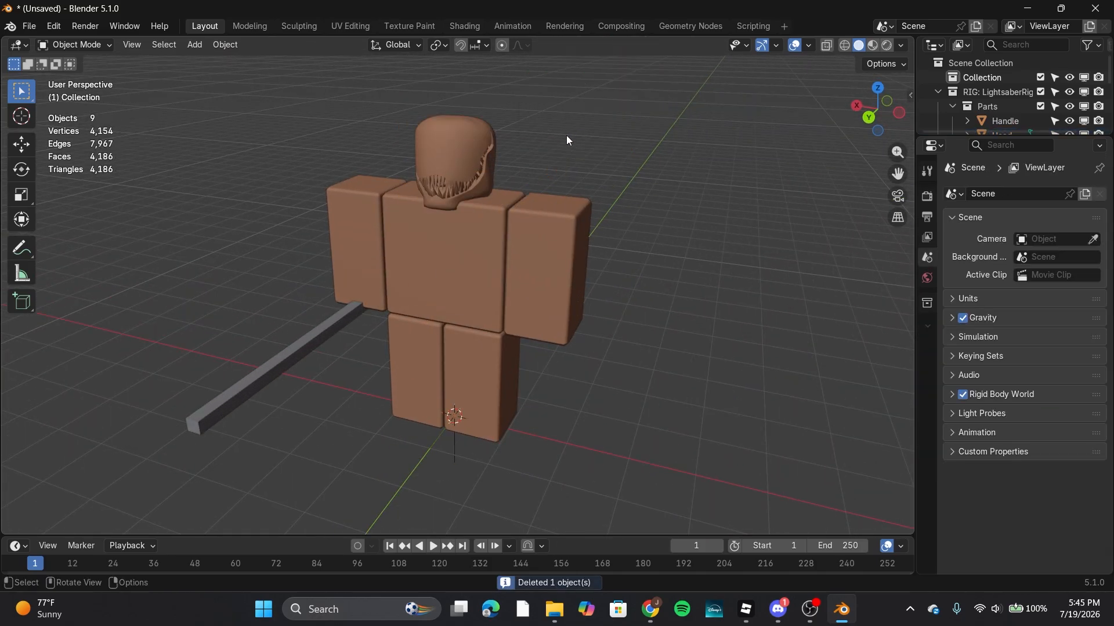
# Step: Generate the armature with Rbx Animations from __LightsaberRigSmallMeta, using Local Y-axis aligned bones
pyautogui.moveTo(566, 134); pyautogui.dragTo(522, 168, button='middle')
pyautogui.moveTo(735, 181); pyautogui.dragTo(694, 196, button='middle')
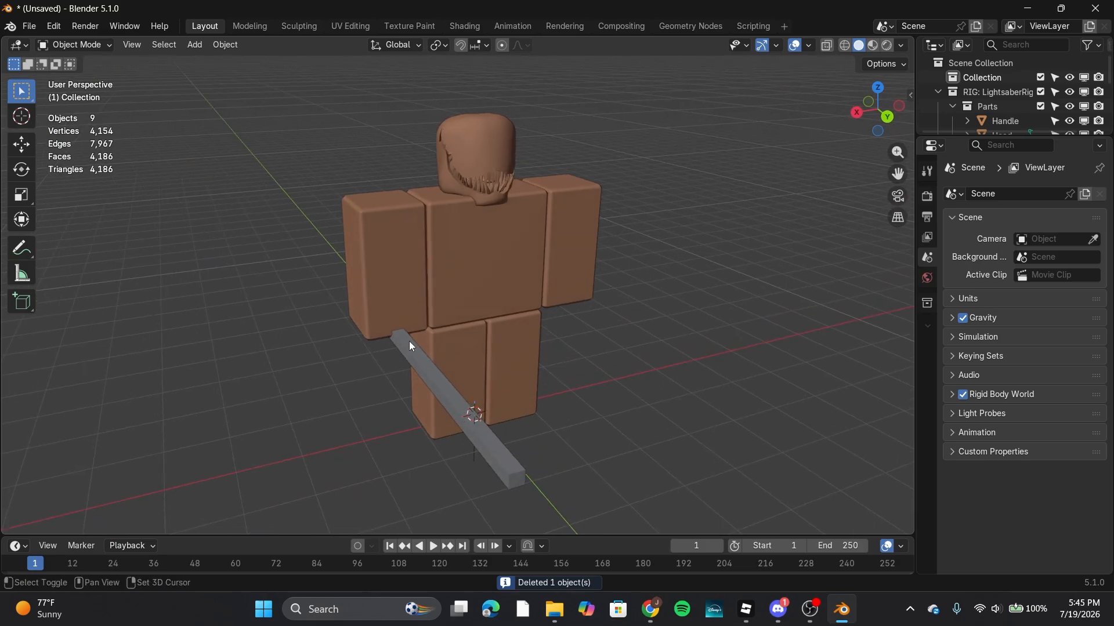
pyautogui.click(410, 346)
pyautogui.moveTo(676, 243); pyautogui.dragTo(806, 186, button='middle')
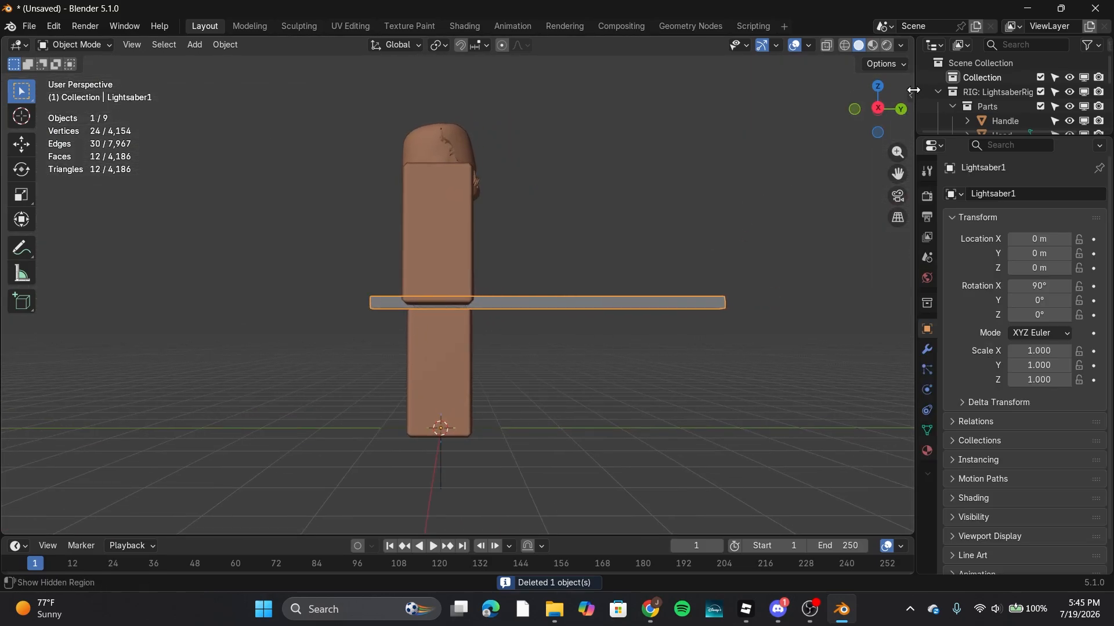
pyautogui.click(913, 90)
pyautogui.click(906, 255)
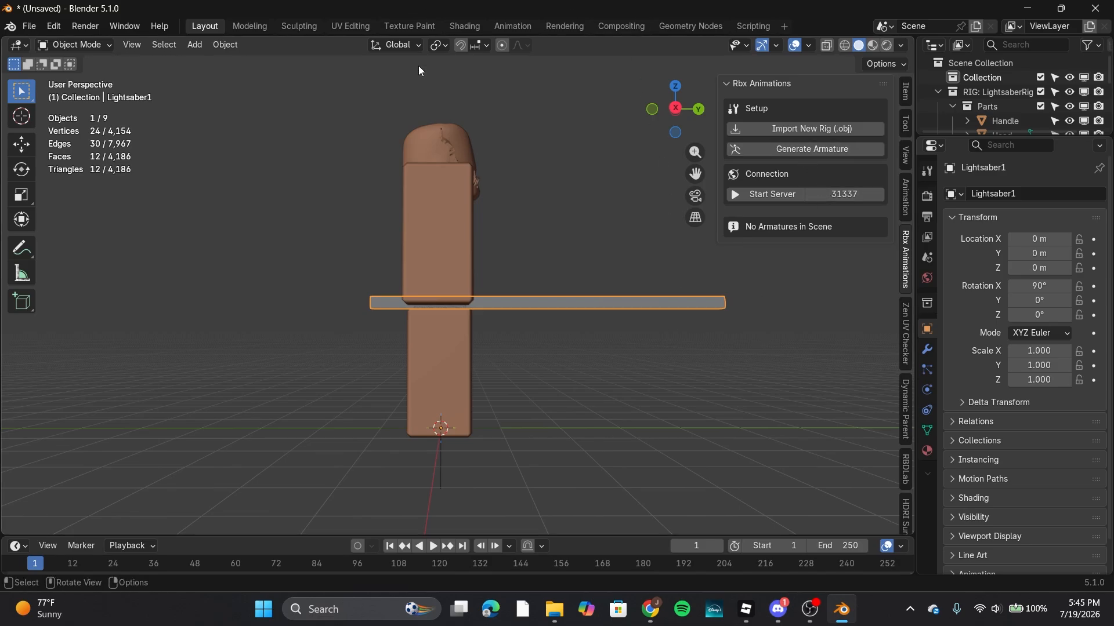
pyautogui.moveTo(713, 197); pyautogui.dragTo(334, 181, button='middle')
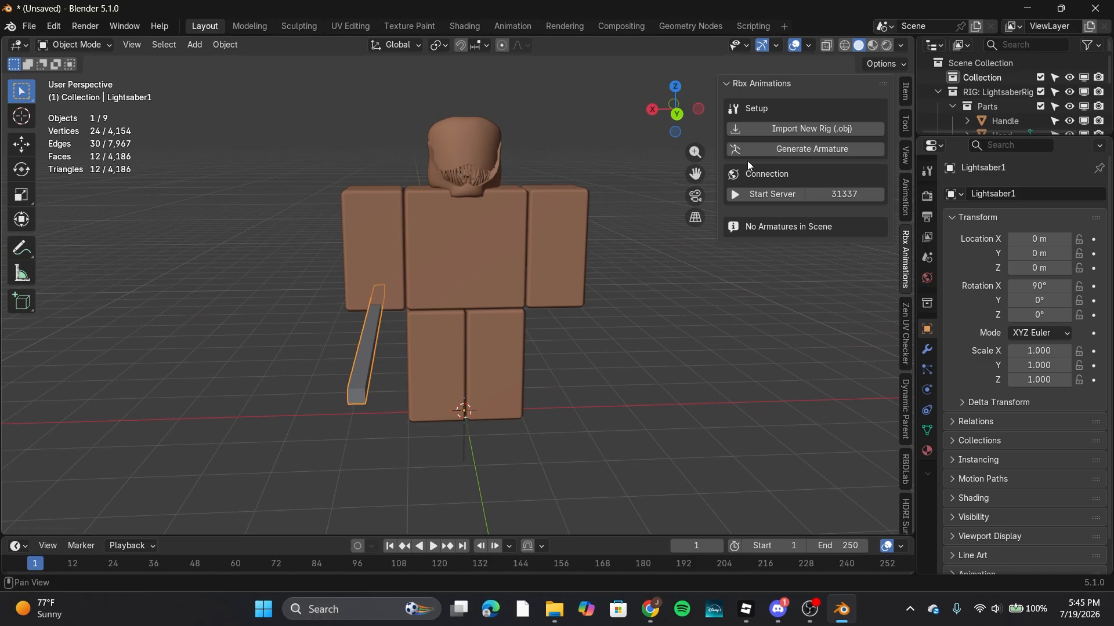
pyautogui.moveTo(667, 145); pyautogui.dragTo(756, 159, button='middle')
pyautogui.click(826, 154)
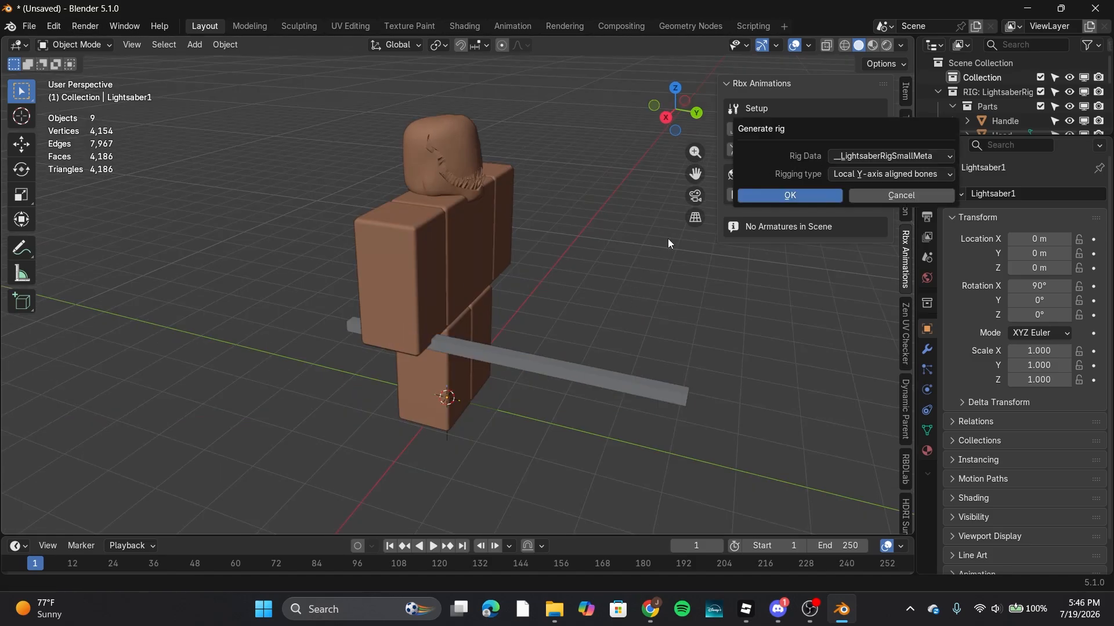
pyautogui.click(818, 199)
pyautogui.moveTo(555, 239); pyautogui.dragTo(525, 231, button='middle')
pyautogui.scroll(3, 493, 151)
pyautogui.press('n')
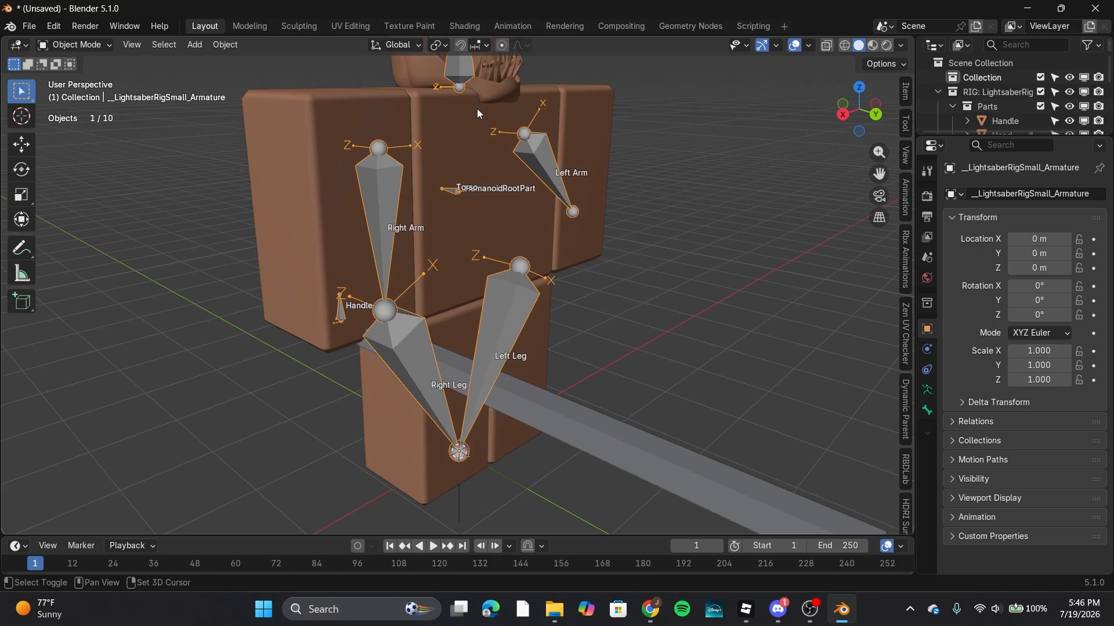
# Step: Delete the head, torso and left arm meshes to uncover the armature's bones
pyautogui.keyDown('shift'); pyautogui.moveTo(480, 112); pyautogui.dragTo(468, 267, button='middle'); pyautogui.keyUp('shift')
pyautogui.click(486, 159)
pyautogui.press('Delete')
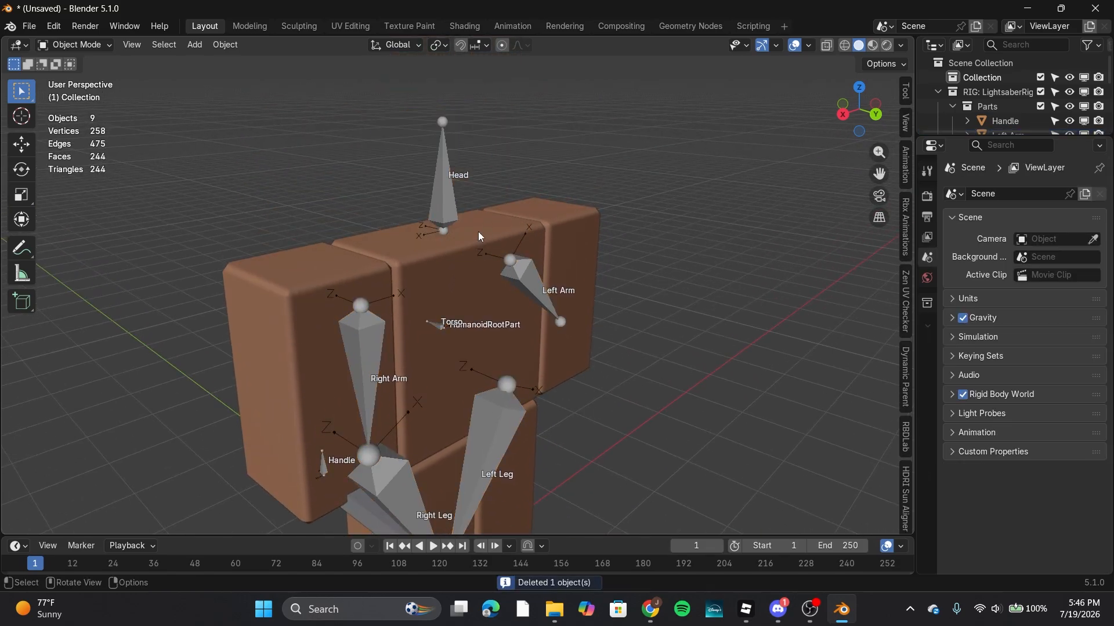
pyautogui.click(475, 234)
pyautogui.press('x')
pyautogui.click(475, 234)
pyautogui.click(560, 225)
pyautogui.press('x')
pyautogui.click(560, 226)
# Step: Examine where the Handle bone sits relative to the lightsaber blade and the armature
pyautogui.keyDown('shift'); pyautogui.moveTo(502, 289); pyautogui.dragTo(512, 199, button='middle'); pyautogui.keyUp('shift')
pyautogui.moveTo(512, 199); pyautogui.dragTo(463, 245, button='middle')
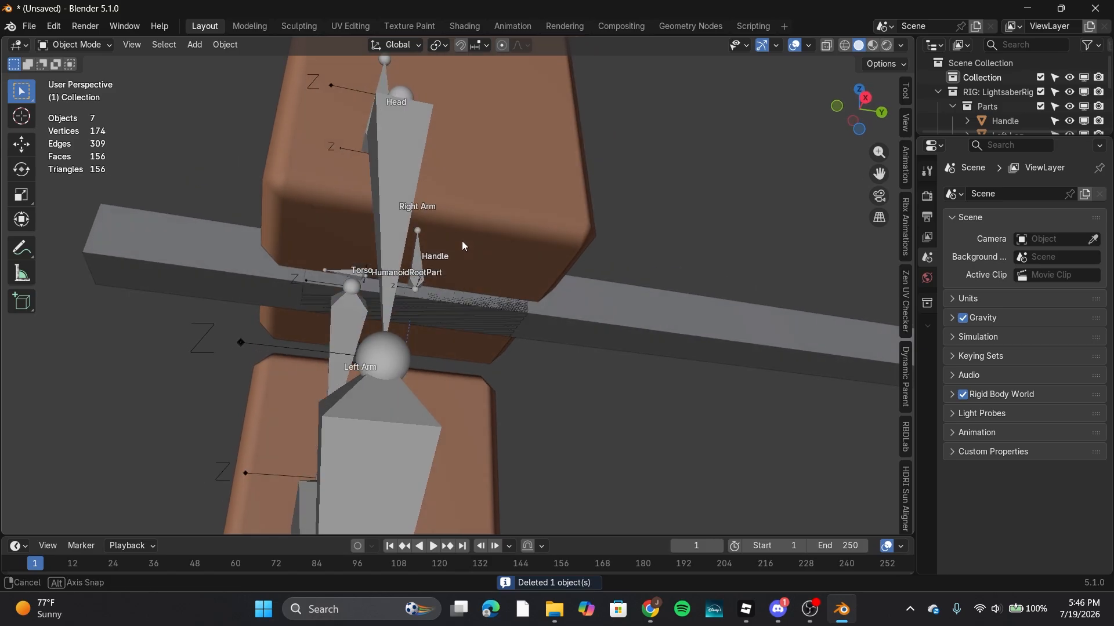
pyautogui.click(422, 267)
pyautogui.moveTo(571, 210); pyautogui.dragTo(513, 261, button='middle')
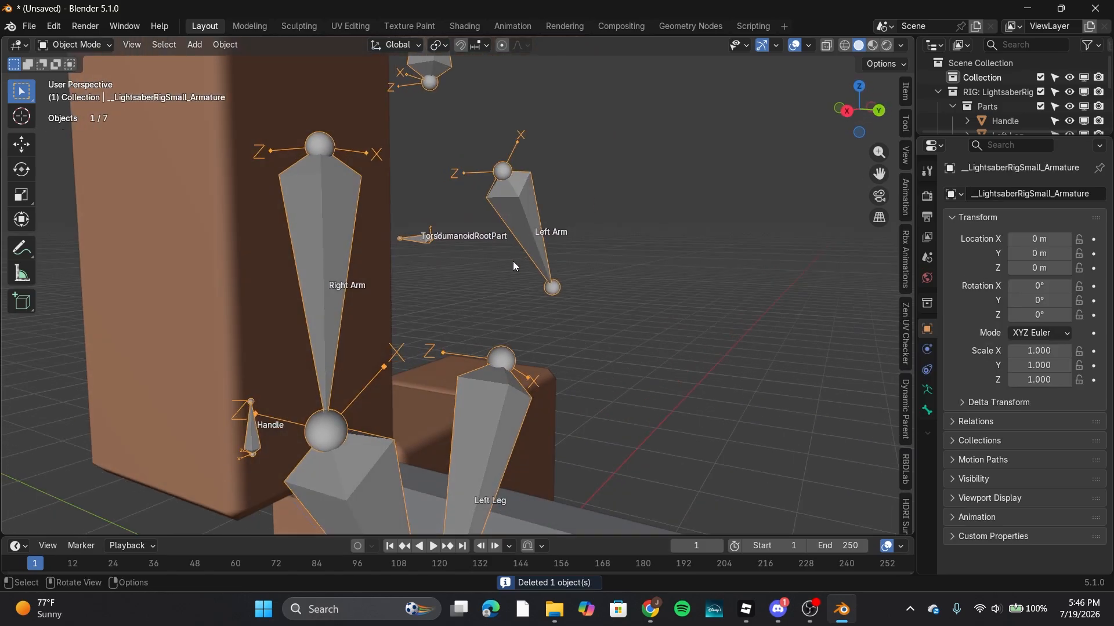
pyautogui.click(610, 204)
pyautogui.scroll(-4, 490, 347)
pyautogui.moveTo(578, 389); pyautogui.dragTo(609, 388, button='middle')
pyautogui.click(411, 360)
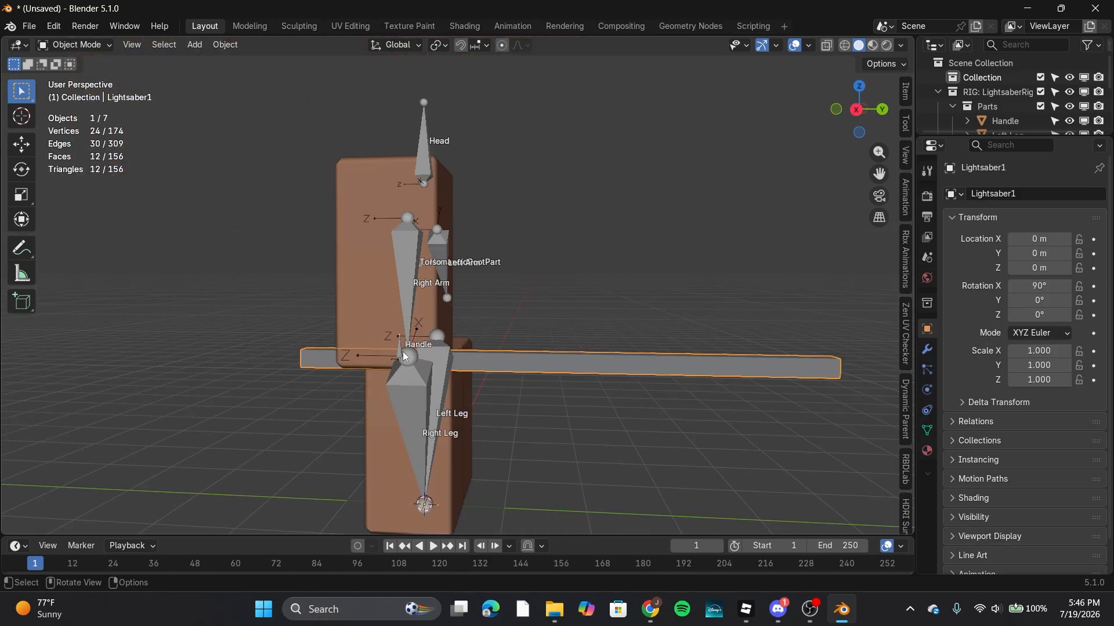
pyautogui.click(398, 352)
pyautogui.click(533, 363)
pyautogui.moveTo(533, 364); pyautogui.dragTo(421, 394, button='middle')
# Step: Restore the mistakenly deleted armature and delete the right arm and both leg meshes
pyautogui.click(406, 243)
pyautogui.press('x')
pyautogui.click(406, 247)
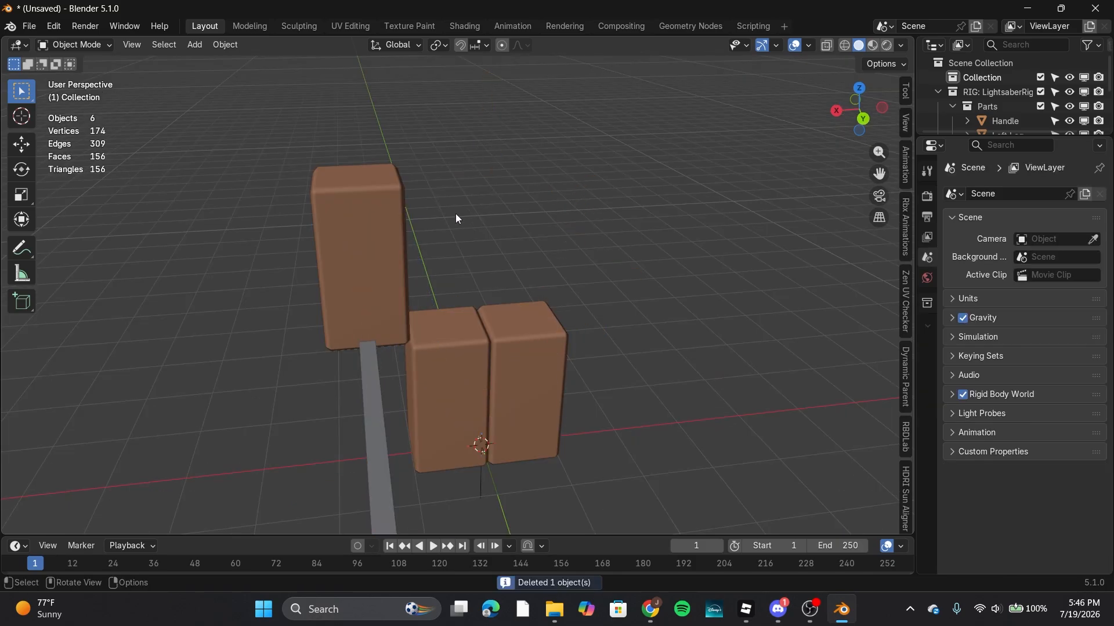
pyautogui.hotkey('ctrl', 'z')
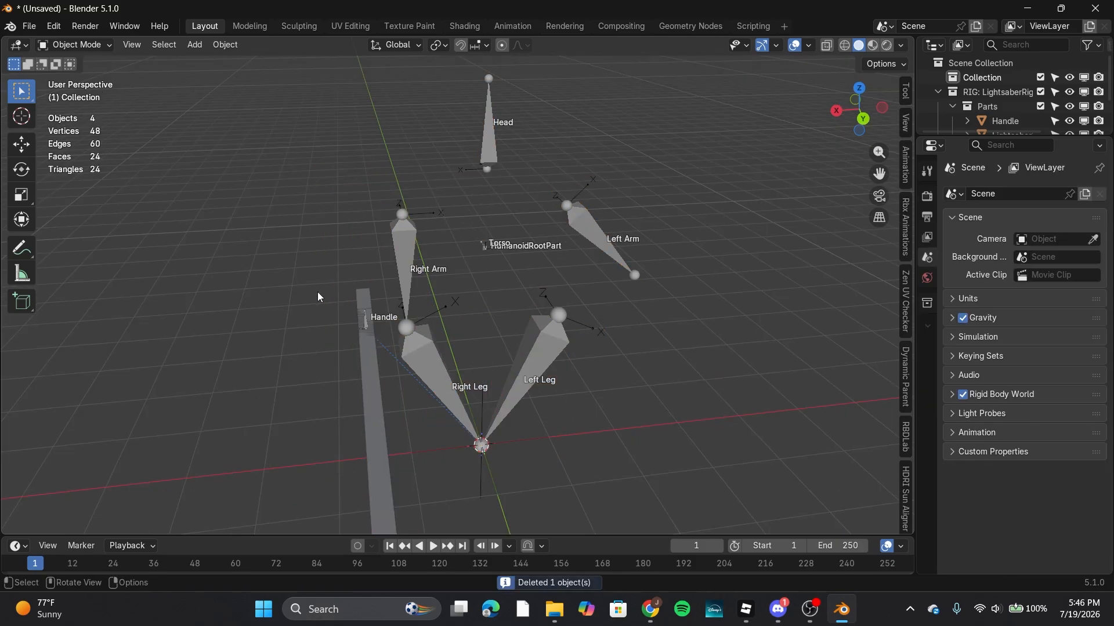
# Step: Select the Lightsaber1 blade and open its object constraint settings
pyautogui.moveTo(414, 314); pyautogui.dragTo(539, 312, button='middle')
pyautogui.scroll(4, 540, 312)
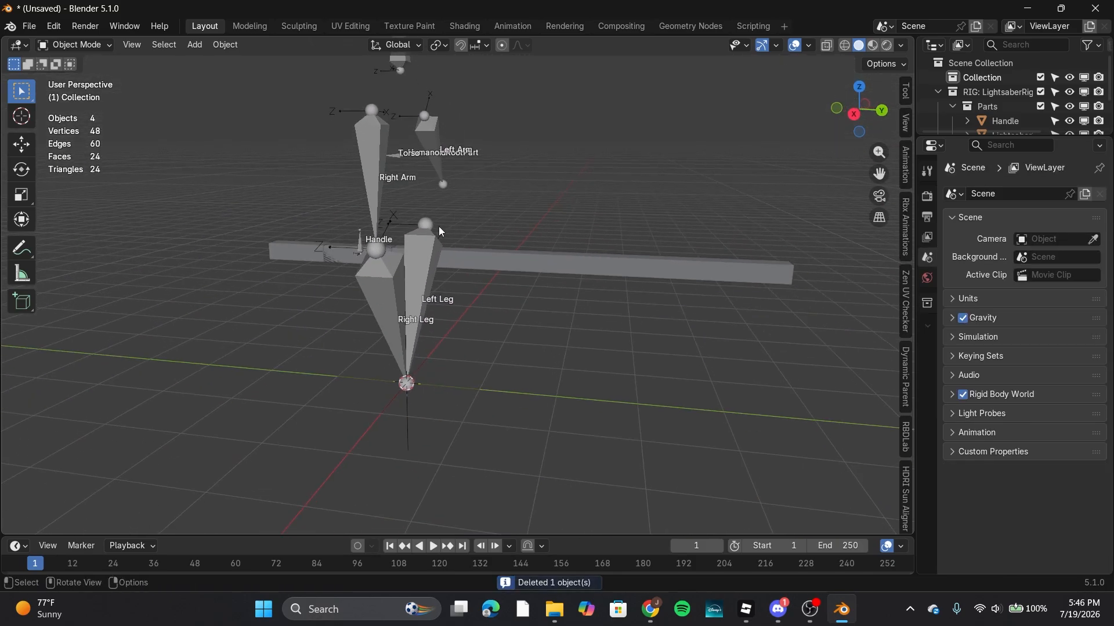
pyautogui.click(314, 224)
pyautogui.click(592, 261)
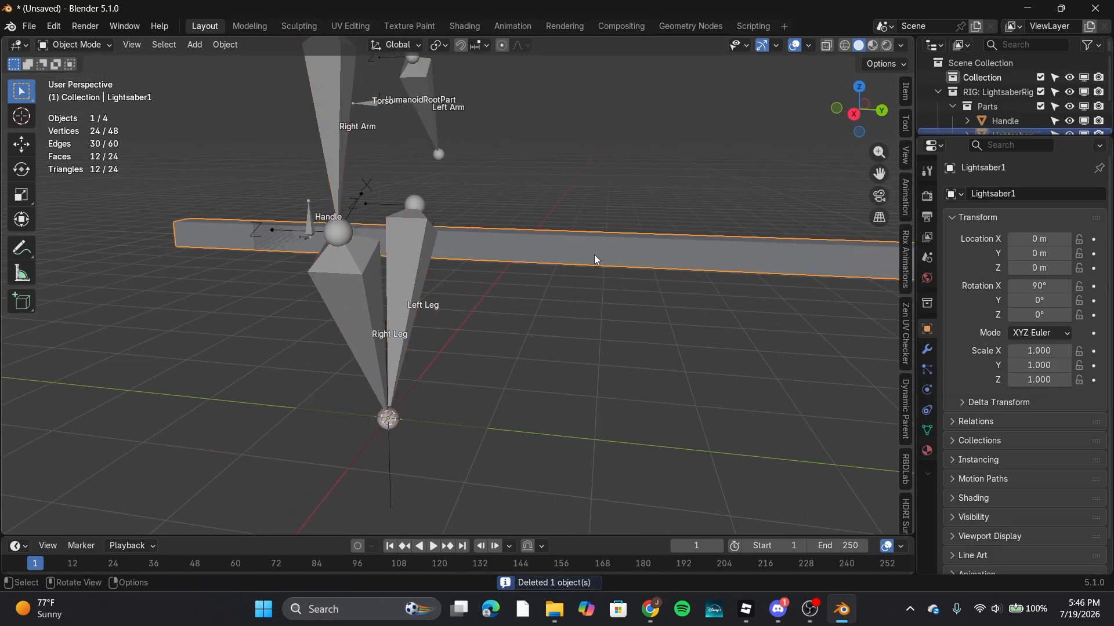
pyautogui.keyDown('shift'); pyautogui.moveTo(730, 255); pyautogui.dragTo(482, 232, button='middle'); pyautogui.keyUp('shift')
pyautogui.click(928, 410)
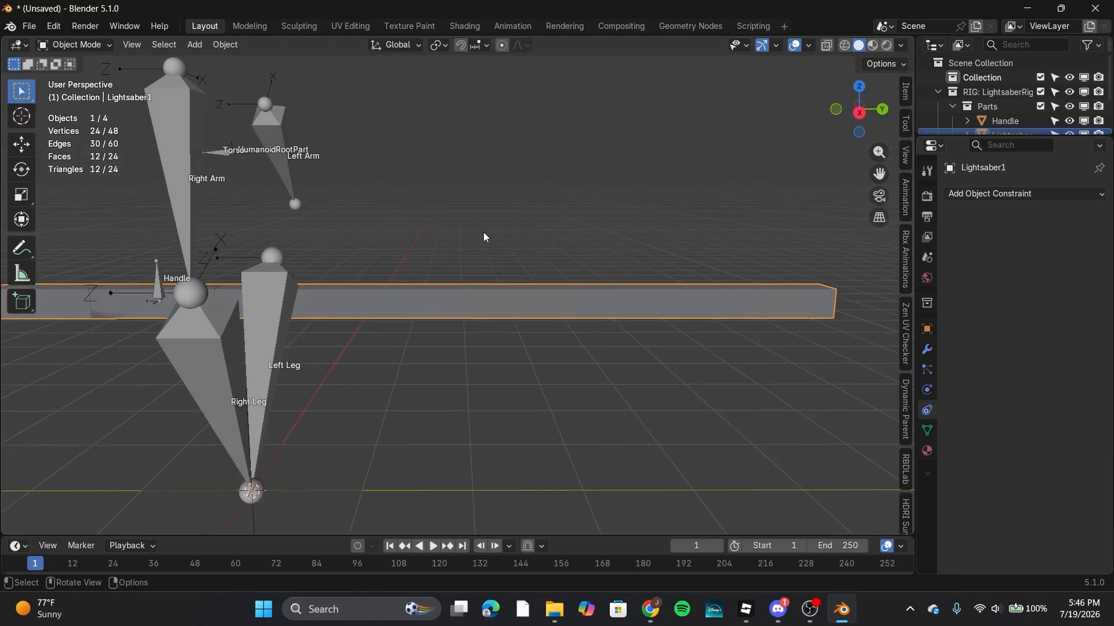
# Step: Add an extra bone to the armature in Edit Mode, near the middle of the blade's length, and return to Object Mode
pyautogui.click(166, 288)
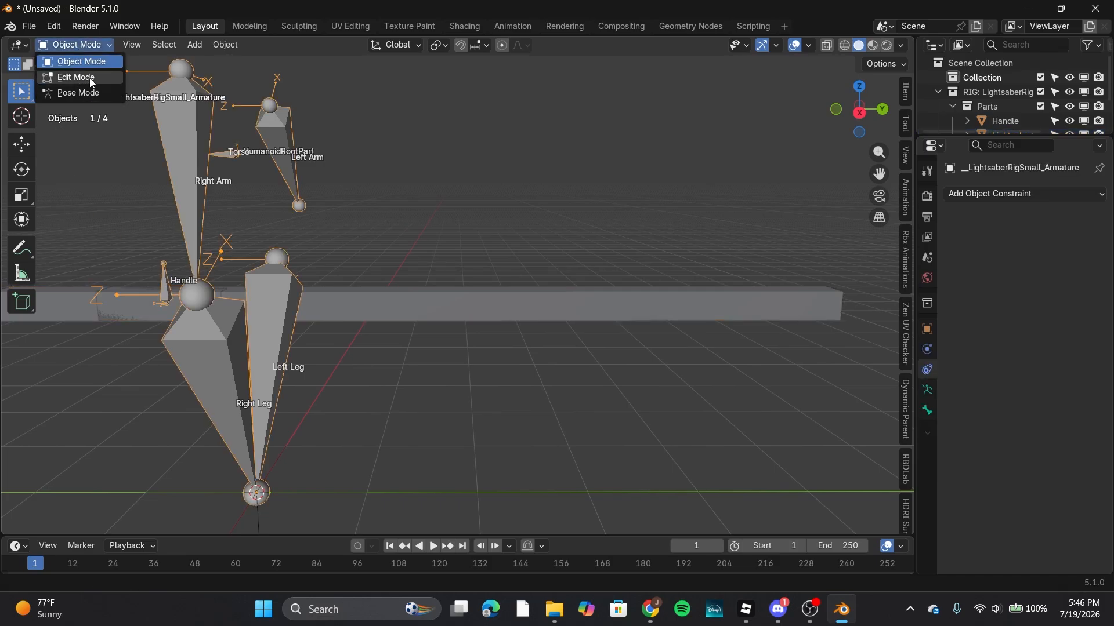
pyautogui.click(77, 78)
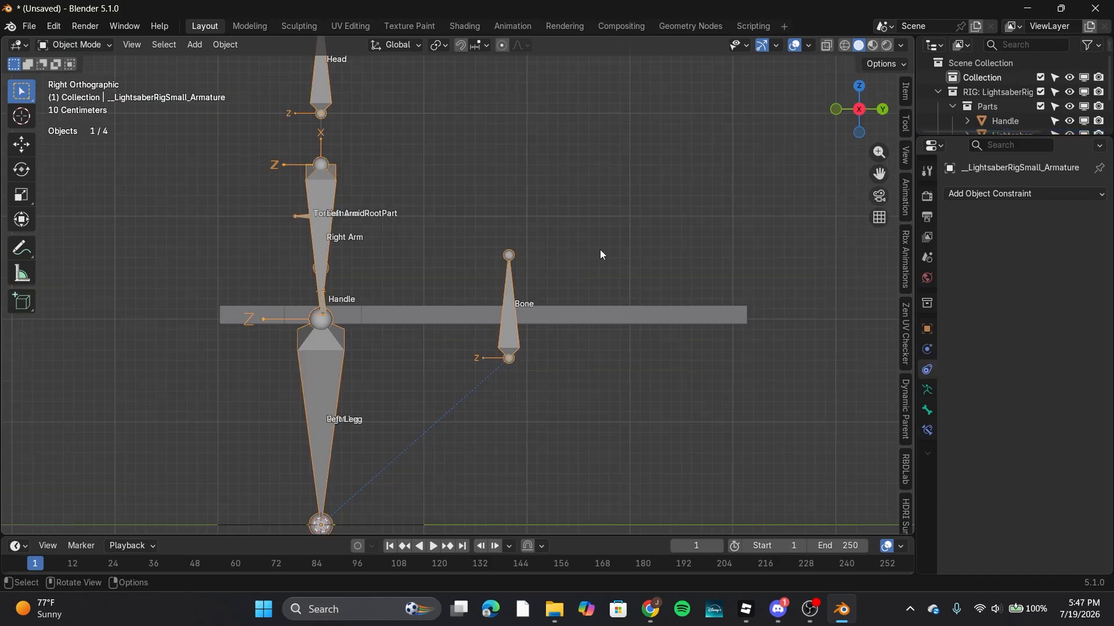
pyautogui.moveTo(599, 253); pyautogui.dragTo(502, 278, button='middle')
pyautogui.moveTo(191, 105); pyautogui.dragTo(276, 131, button='middle')
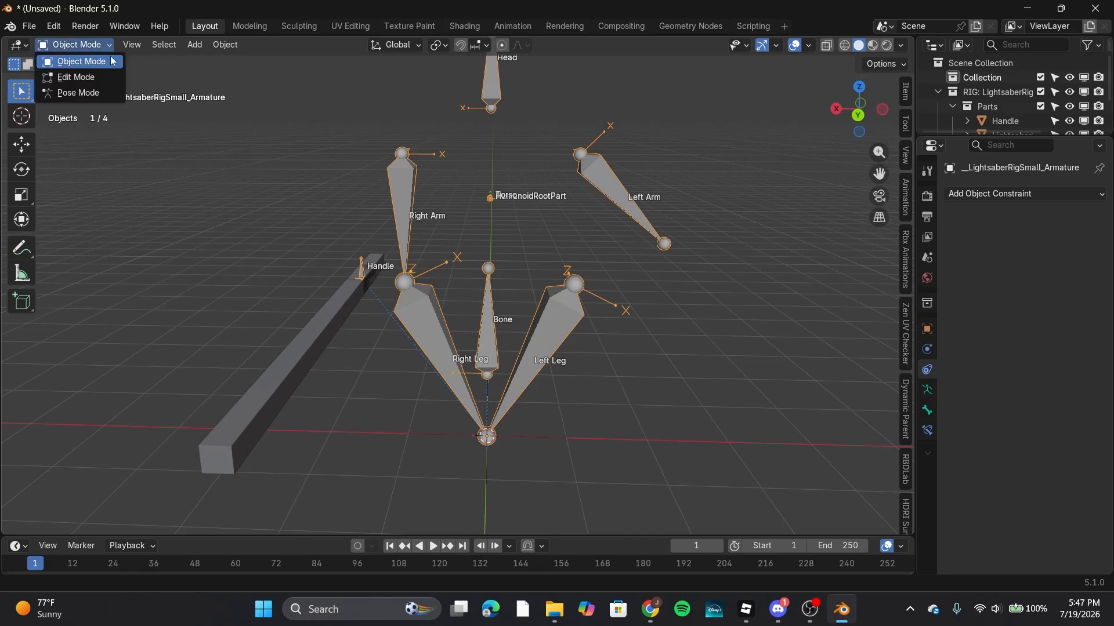
# Step: Test how the lightsaber follows the added bone by moving it in Pose Mode, and cancel the move
pyautogui.click(93, 94)
pyautogui.press('g')
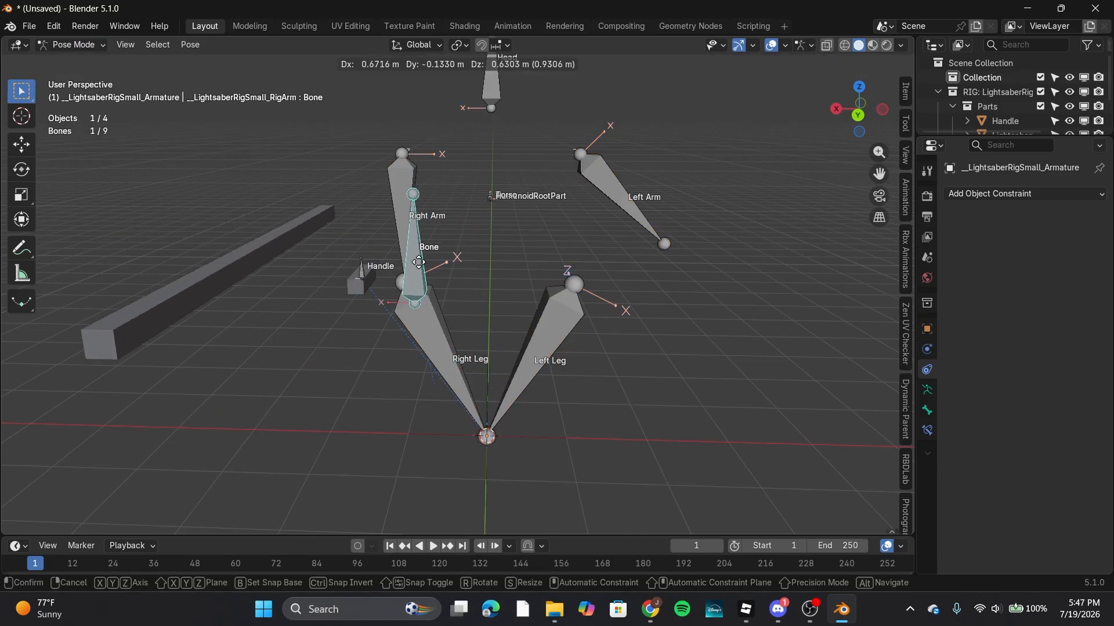
pyautogui.press('Escape')
# Step: Delete the added bone from the armature in Edit Mode and return to Object Mode
pyautogui.click(69, 44)
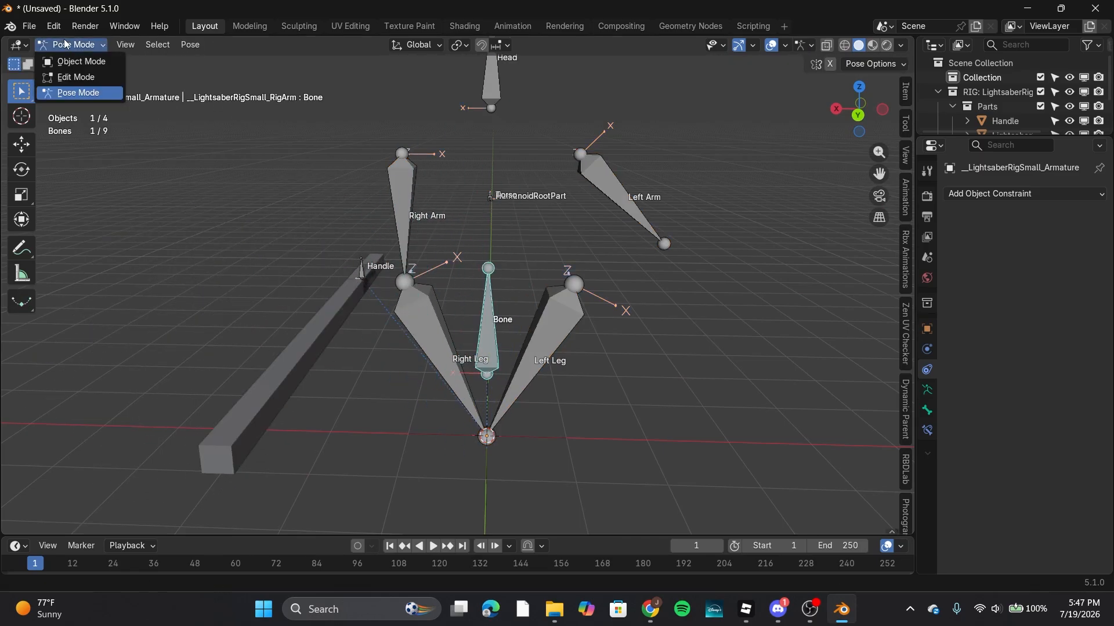
pyautogui.click(64, 75)
pyautogui.moveTo(464, 278); pyautogui.dragTo(624, 283, button='middle')
pyautogui.press('x')
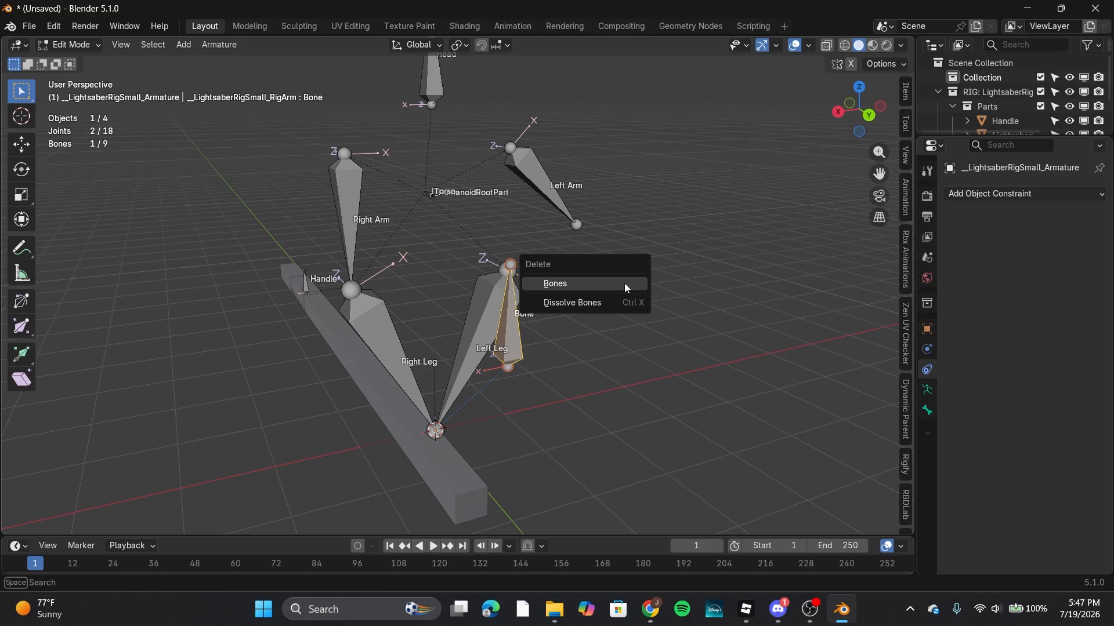
pyautogui.click(624, 283)
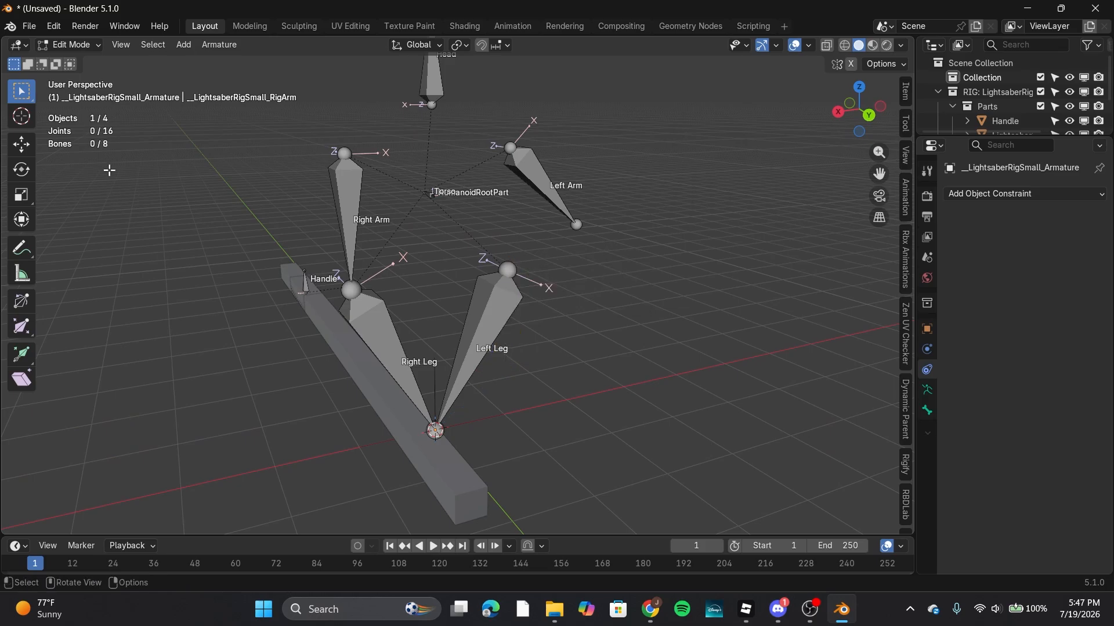
pyautogui.click(69, 44)
pyautogui.click(64, 58)
pyautogui.moveTo(268, 117); pyautogui.dragTo(580, 202, button='middle')
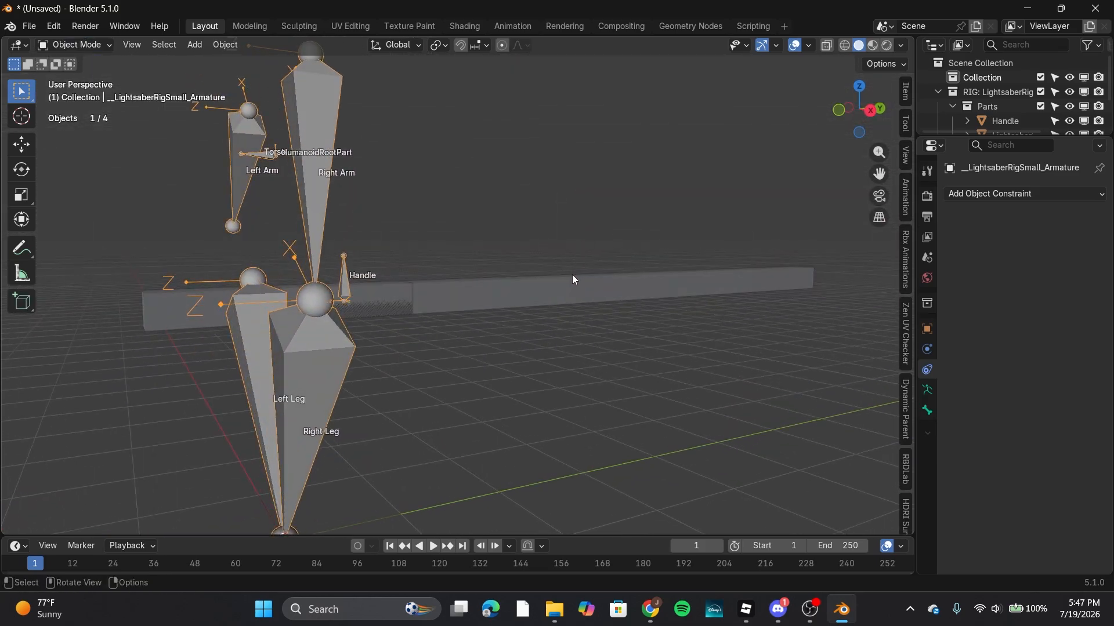
# Step: Set the bone of the Lightsaber1 blade's Child Of constraint to Handle, replacing the deleted bone
pyautogui.click(558, 290)
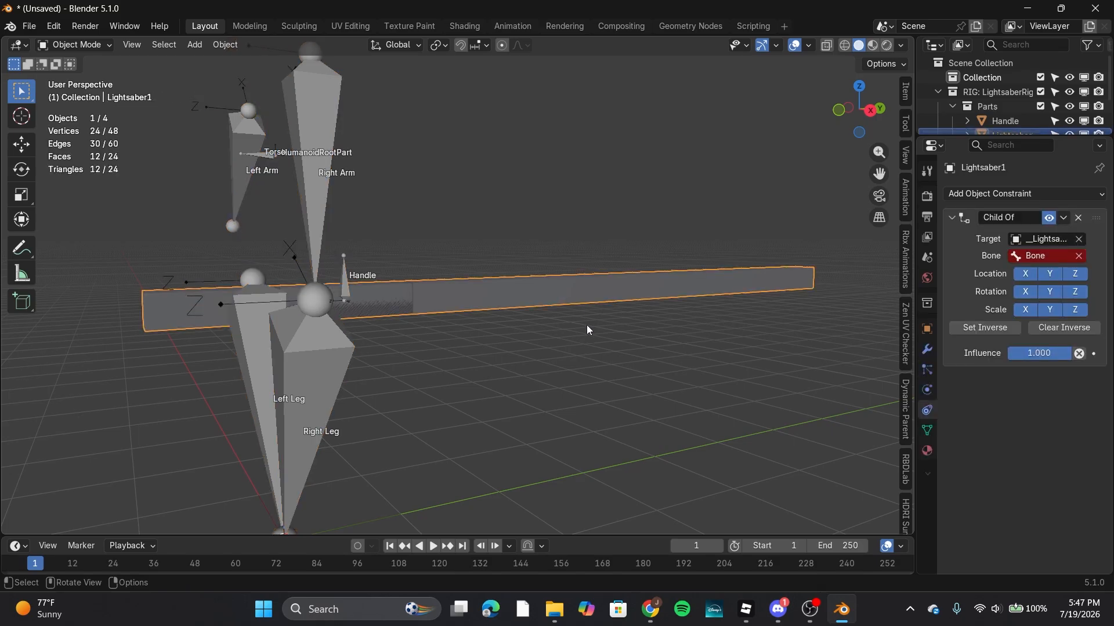
pyautogui.moveTo(567, 327); pyautogui.dragTo(837, 276, button='middle')
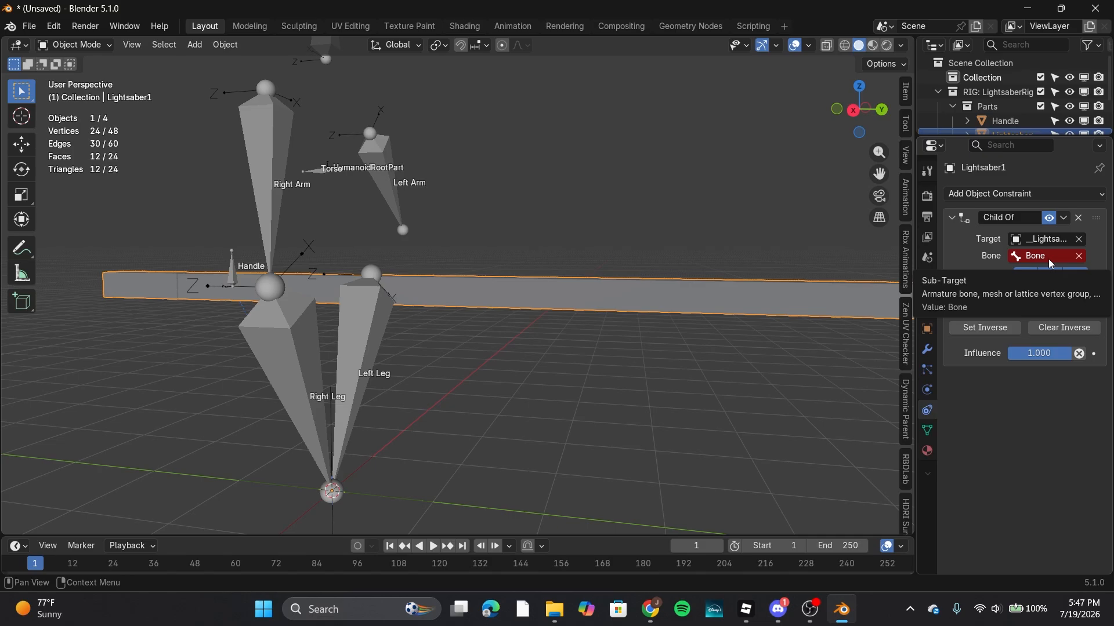
pyautogui.moveTo(432, 400); pyautogui.dragTo(449, 429, button='middle')
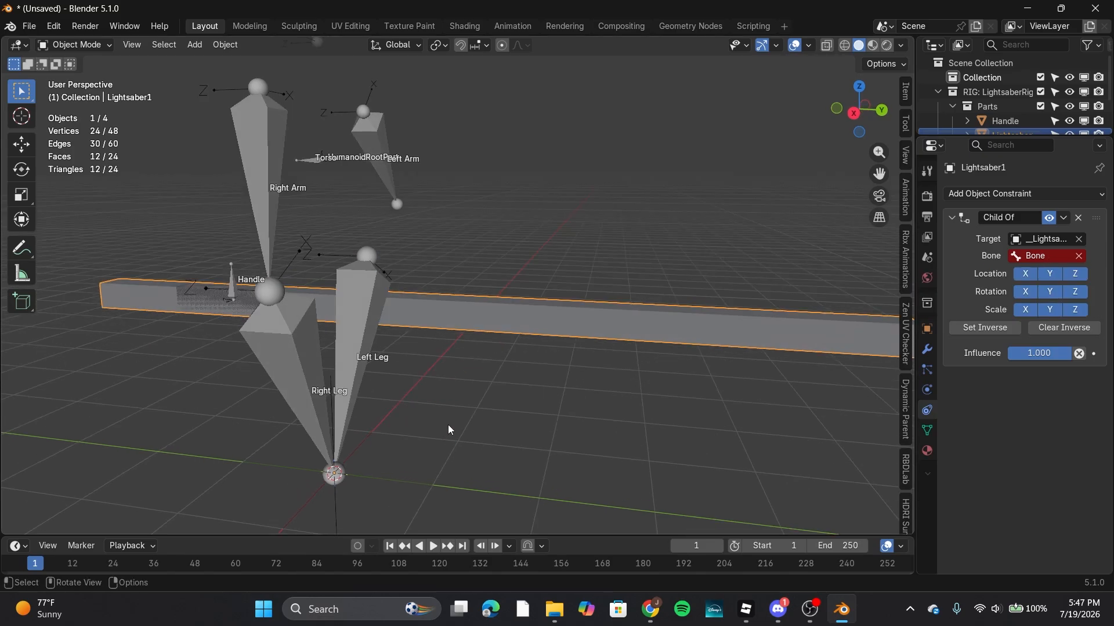
pyautogui.click(1080, 257)
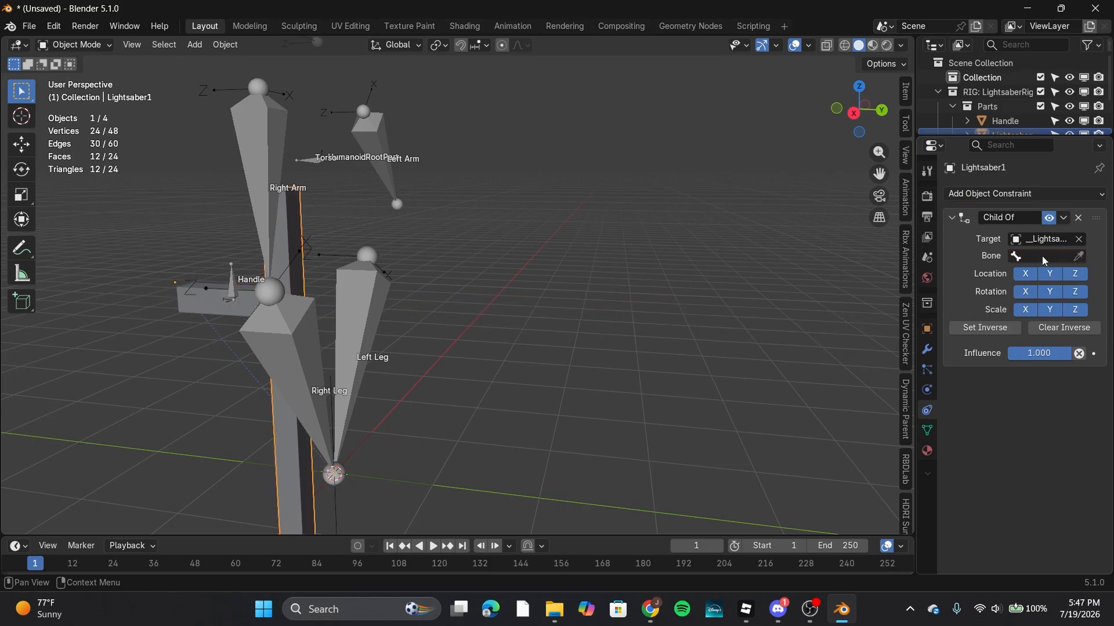
pyautogui.click(1046, 259)
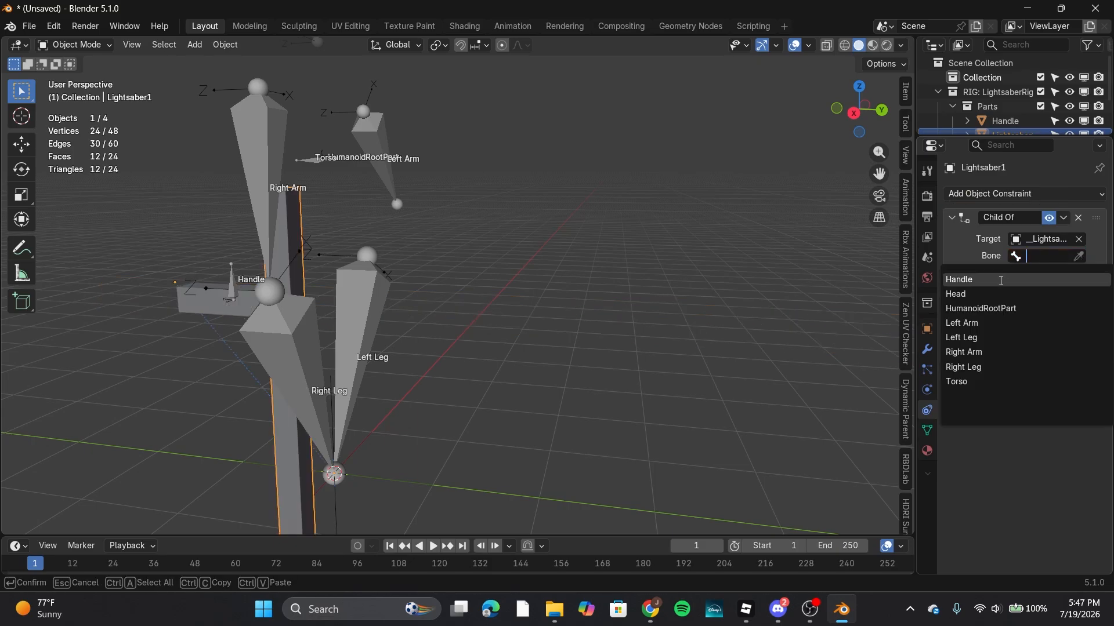
pyautogui.click(1000, 281)
pyautogui.click(999, 332)
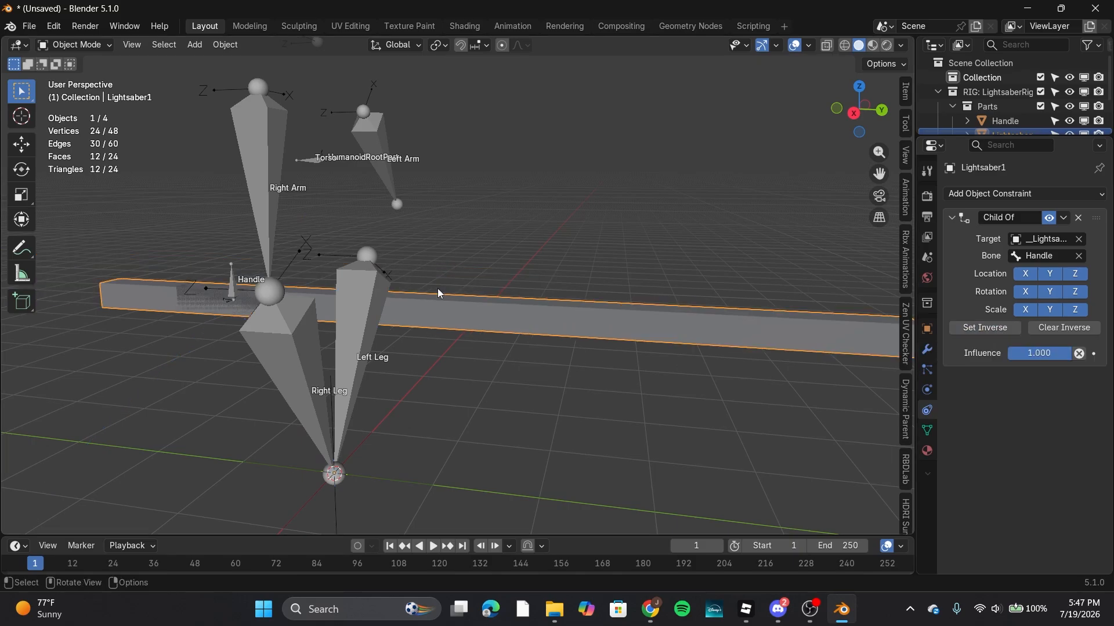
pyautogui.click(586, 240)
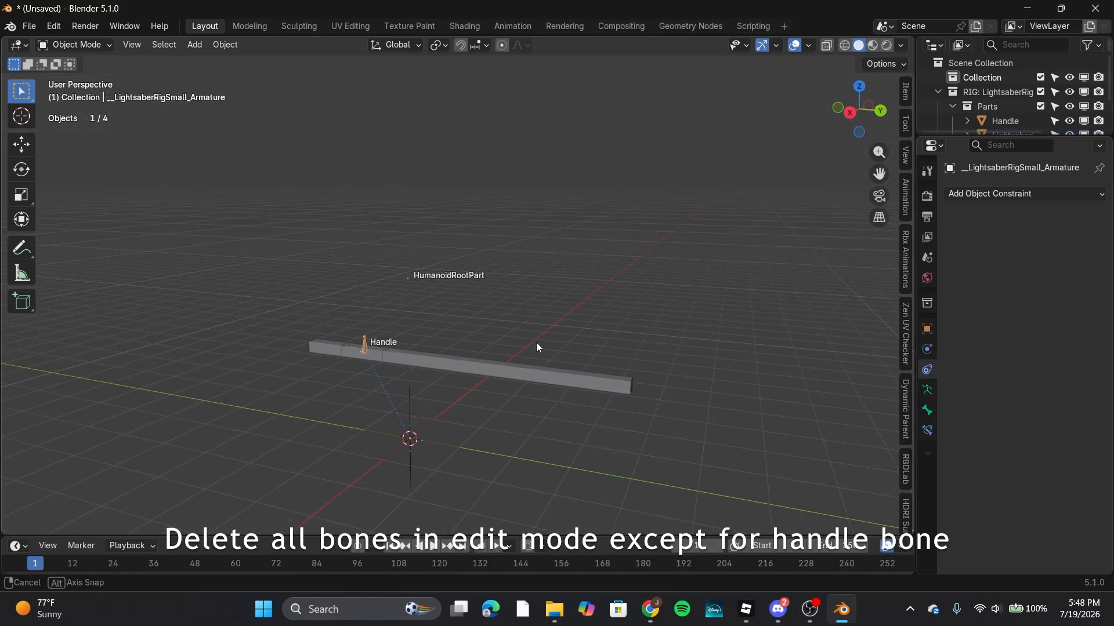
# Step: Delete the empty object at the world origin and select the Parts collection in an enlarged Outliner
pyautogui.click(414, 418)
pyautogui.press('x')
pyautogui.click(414, 421)
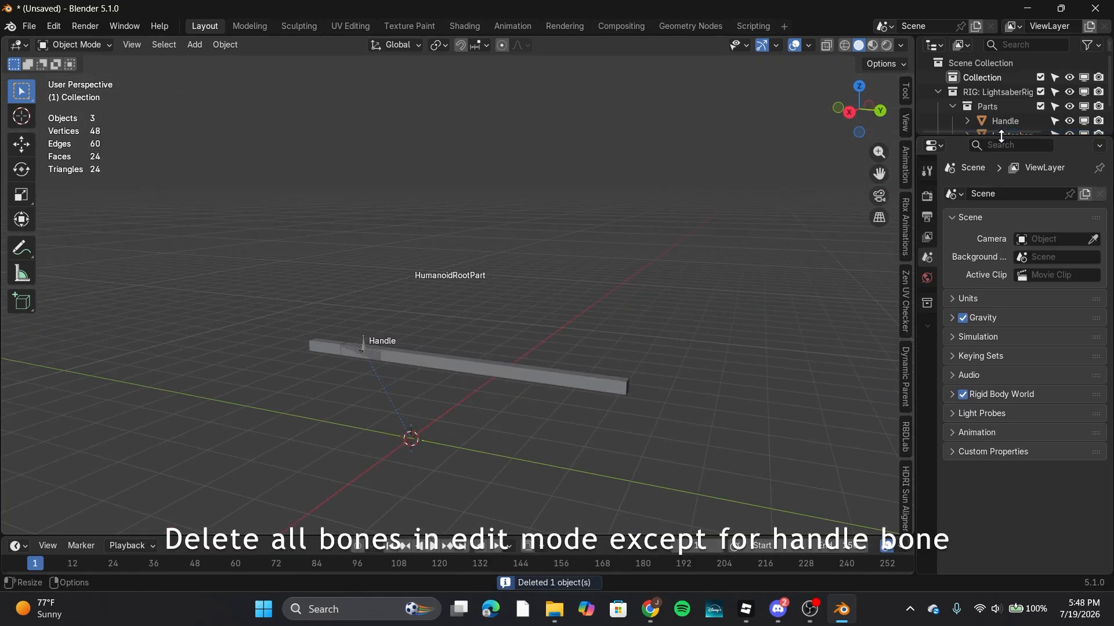
pyautogui.moveTo(1001, 136); pyautogui.dragTo(1002, 363)
pyautogui.click(1003, 104)
# Step: Open the file BaseRigV1.2 (7).blend from the Downloads folder
pyautogui.click(29, 26)
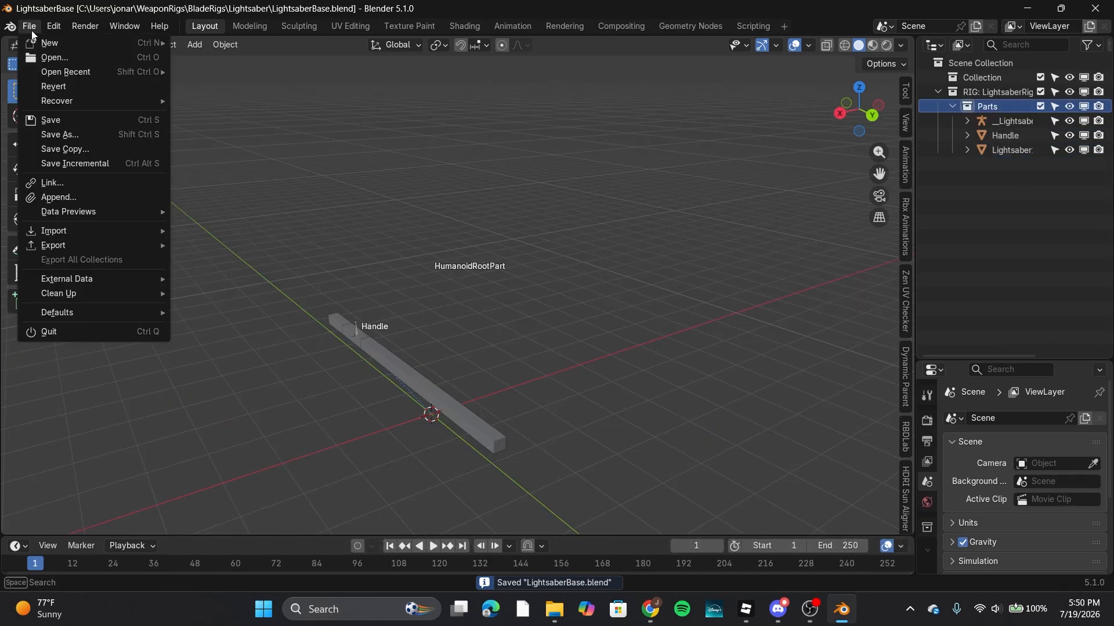
pyautogui.click(52, 58)
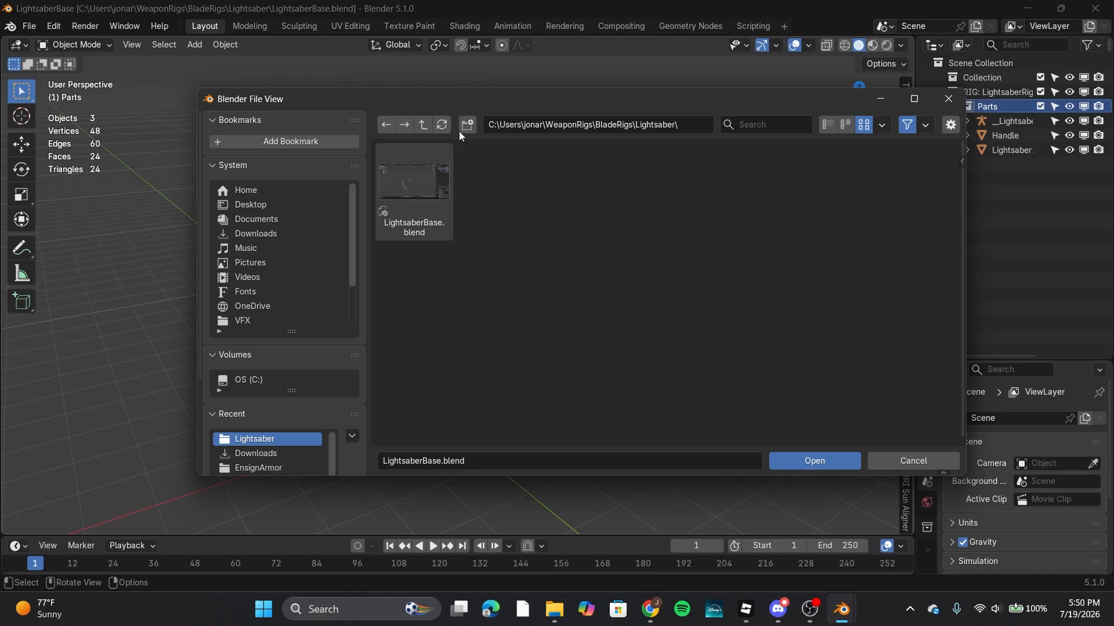
pyautogui.click(256, 234)
pyautogui.click(585, 400)
pyautogui.click(793, 464)
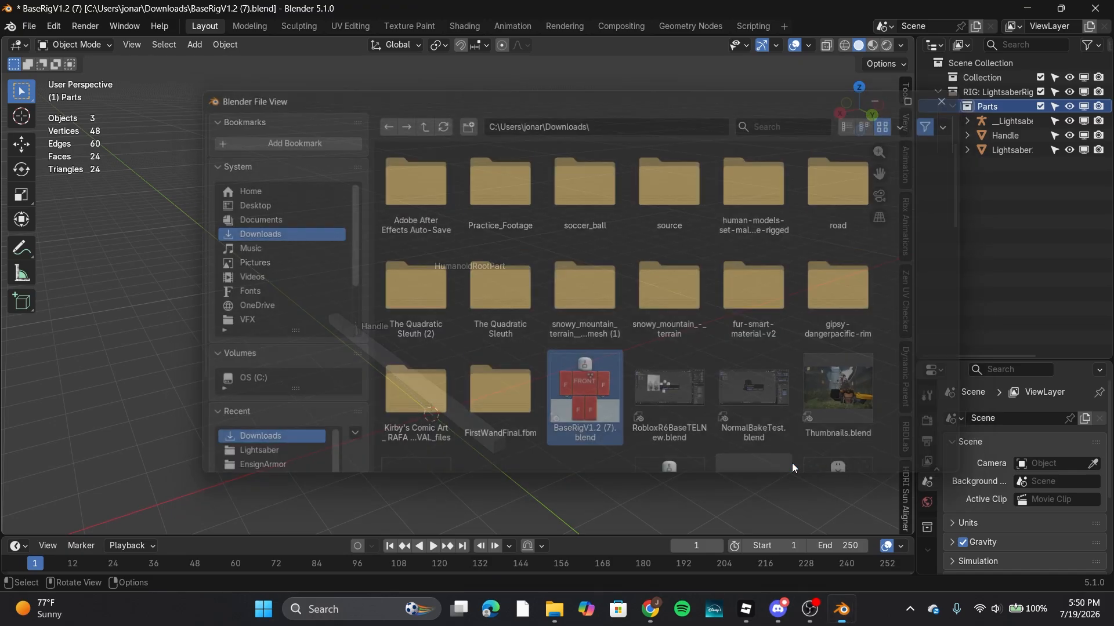
# Step: Split the 3D viewport and turn the new area into an Outliner
pyautogui.moveTo(634, 263); pyautogui.dragTo(535, 249, button='middle')
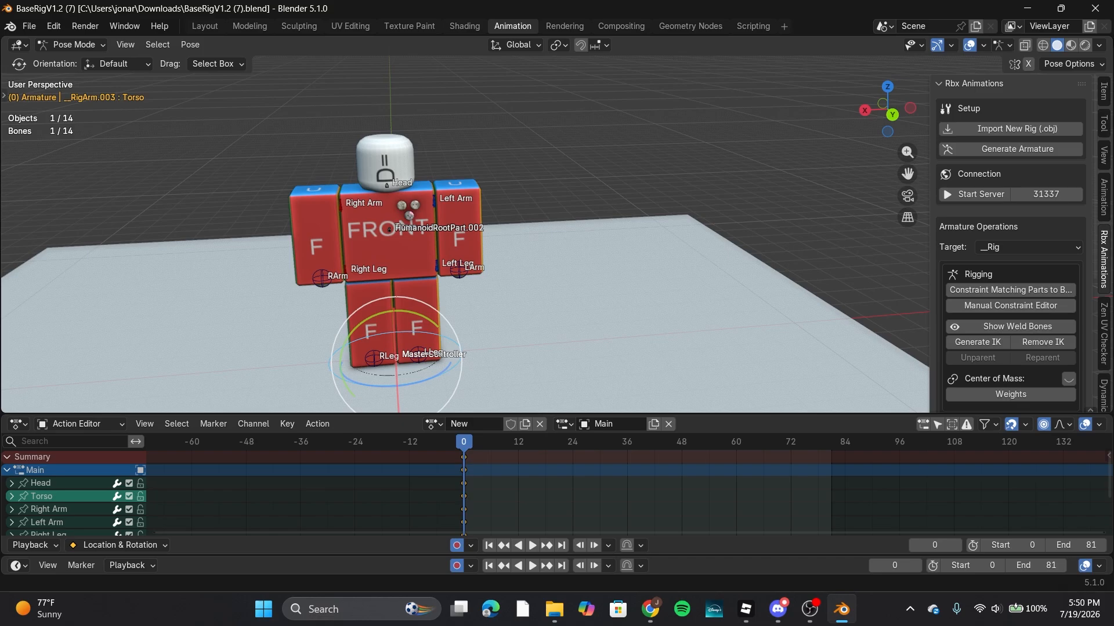
pyautogui.moveTo(1109, 39); pyautogui.dragTo(925, 107)
pyautogui.click(946, 46)
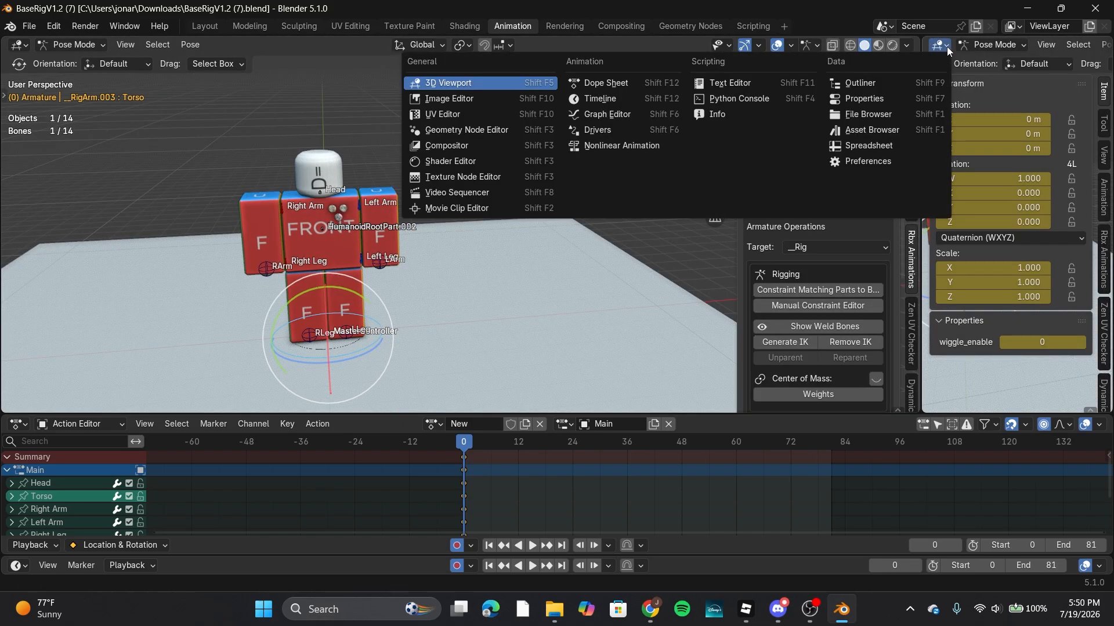
pyautogui.click(907, 82)
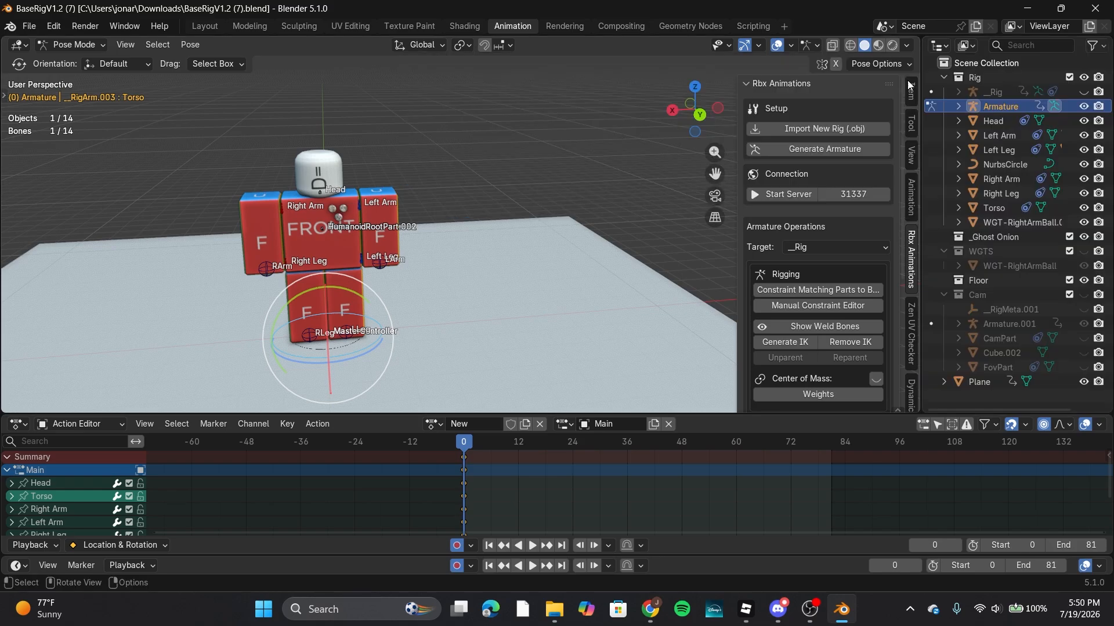
# Step: Test moving the Right Arm bone of the character rig in Pose Mode and undo the move
pyautogui.moveTo(50, 187); pyautogui.dragTo(367, 243, button='middle')
pyautogui.click(337, 200)
pyautogui.press('g')
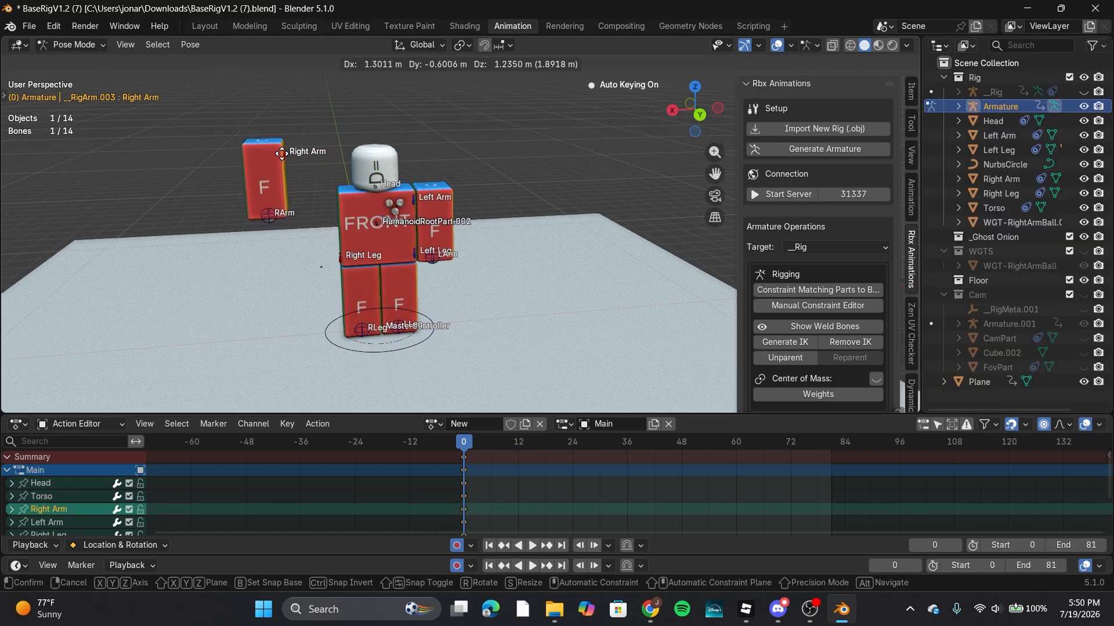
pyautogui.click(343, 206)
pyautogui.hotkey('ctrl', 'z')
# Step: Test moving the Torso bone with its attached arms and head, and undo the move
pyautogui.click(376, 224)
pyautogui.press('g')
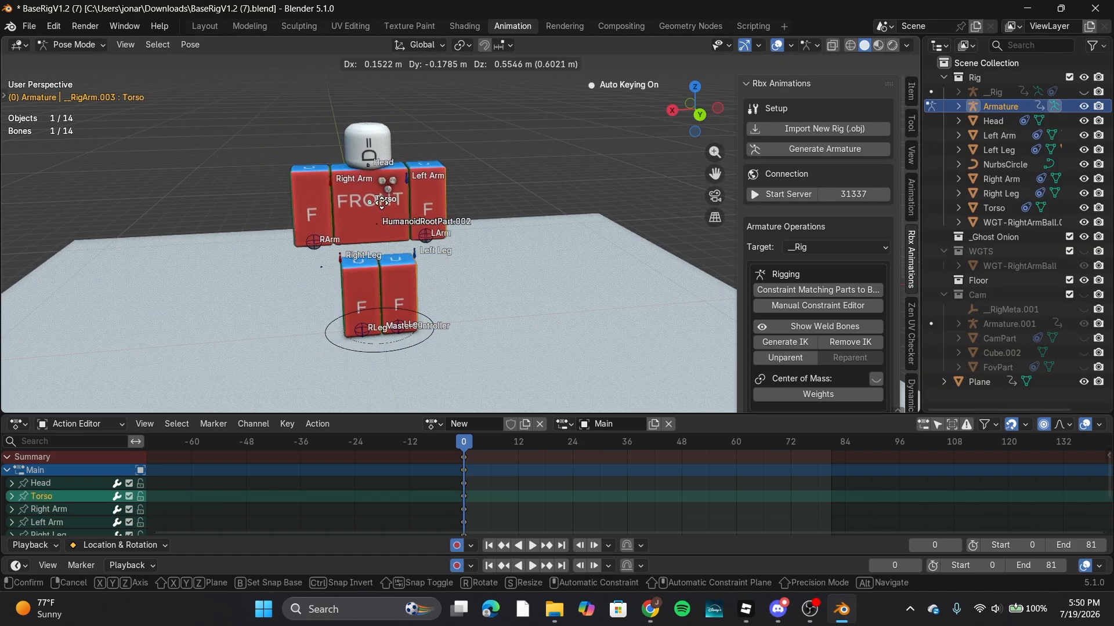
pyautogui.press('Escape')
pyautogui.press('g')
pyautogui.click(425, 170)
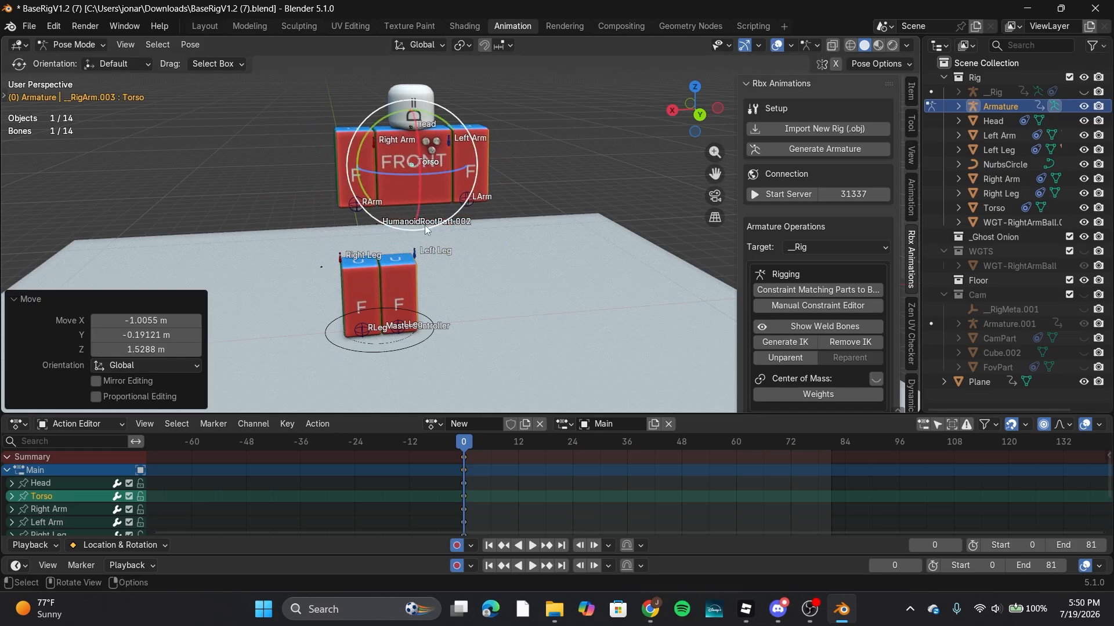
pyautogui.hotkey('ctrl', 'z')
# Step: Test moving the Left Leg bone, undo the move, and inspect the leg bones and controllers up close
pyautogui.click(418, 250)
pyautogui.press('g')
pyautogui.click(458, 251)
pyautogui.hotkey('ctrl', 'z')
pyautogui.moveTo(360, 240)
pyautogui.mouseDown(button='middle')
pyautogui.moveTo(476, 160)
pyautogui.moveTo(353, 203)
pyautogui.moveTo(364, 256)
pyautogui.mouseUp(button='middle')
pyautogui.scroll(5, 353, 206)
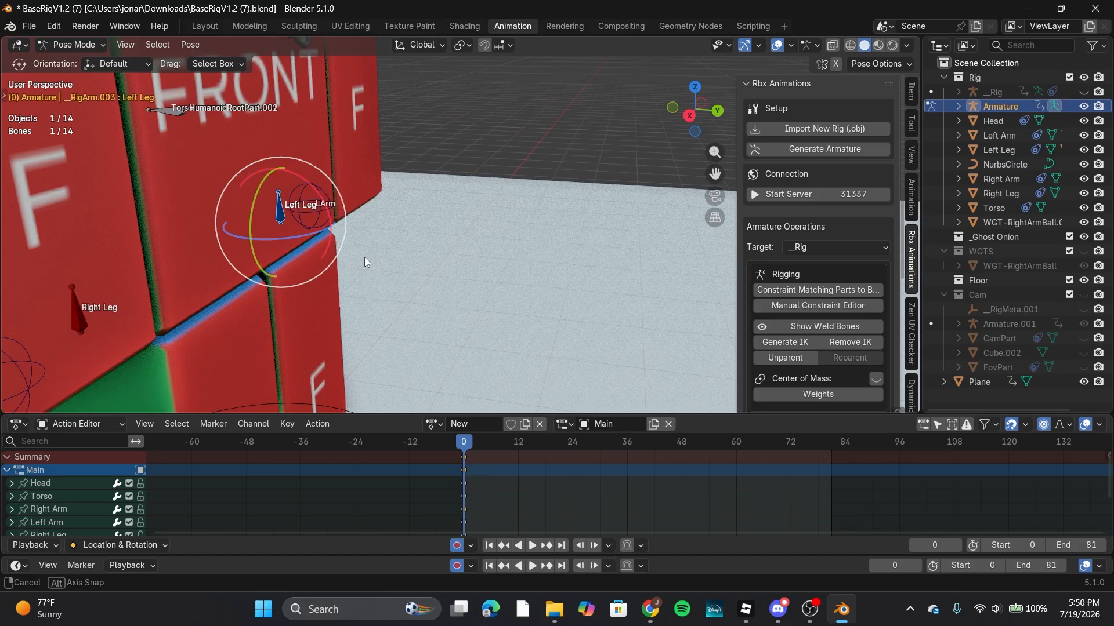
pyautogui.scroll(-5, 371, 261)
pyautogui.moveTo(472, 324); pyautogui.dragTo(408, 315, button='middle')
pyautogui.moveTo(441, 281); pyautogui.dragTo(516, 300, button='middle')
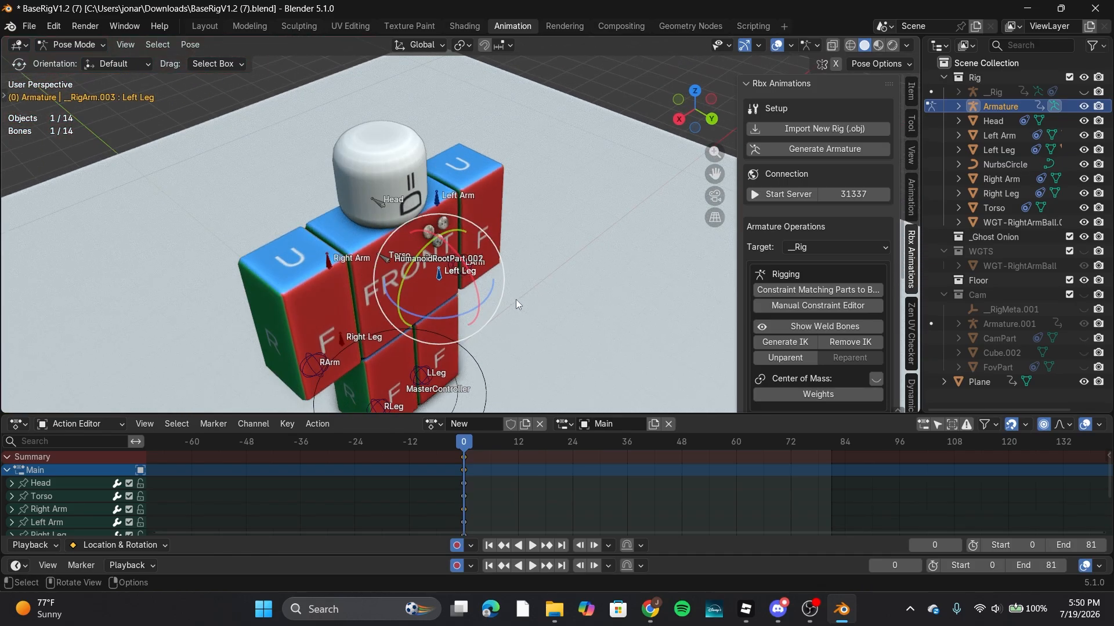
# Step: Return the armature to Object Mode and split the Outliner area to add a Properties editor
pyautogui.click(72, 44)
pyautogui.click(105, 62)
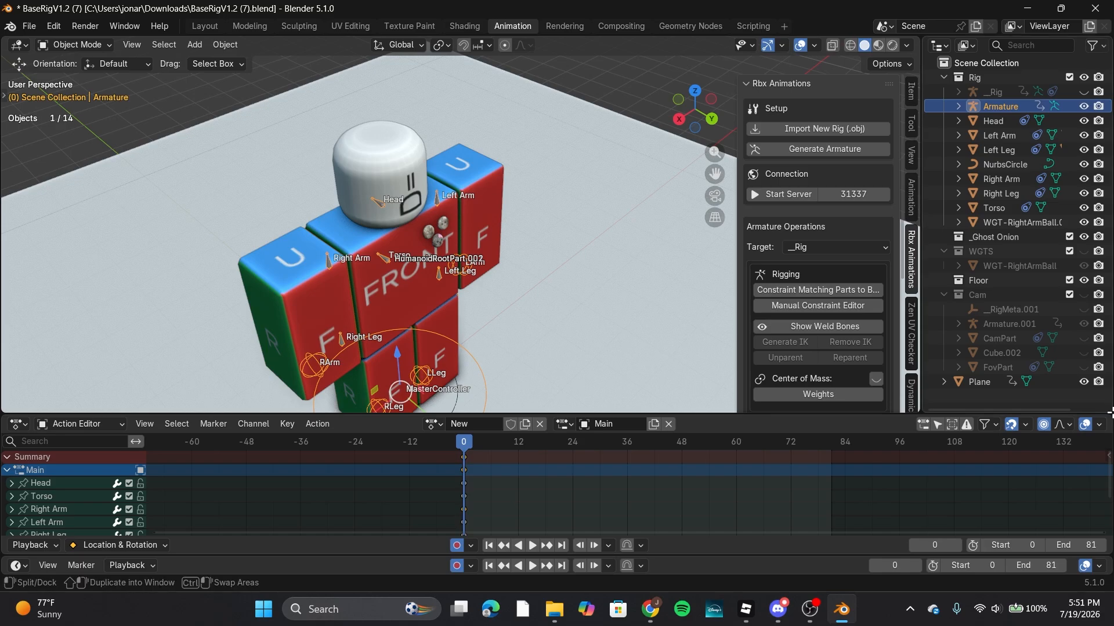
pyautogui.moveTo(1110, 413); pyautogui.dragTo(1066, 255)
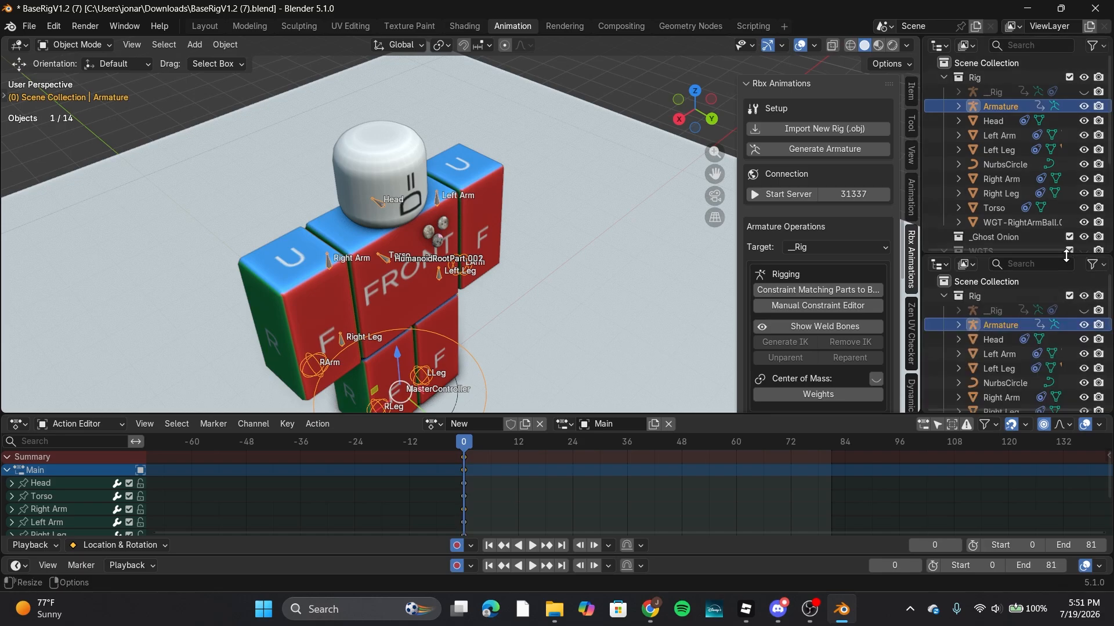
pyautogui.click(938, 264)
pyautogui.click(889, 320)
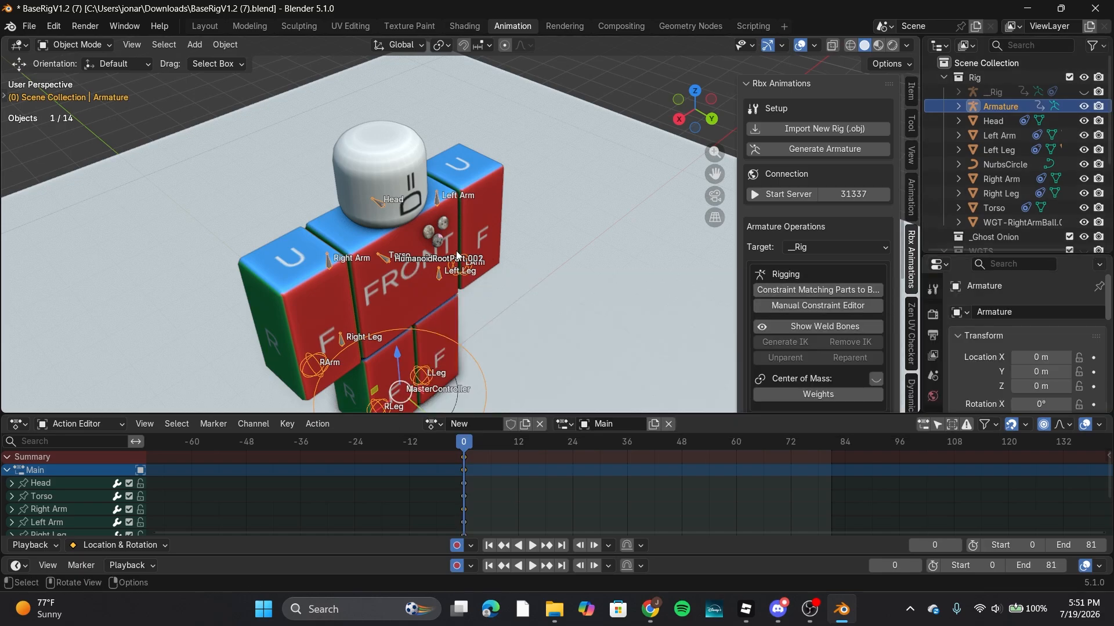
pyautogui.click(624, 120)
# Step: Paste the copied lightsaber armature, handle and blade into the character rig's scene
pyautogui.moveTo(495, 216); pyautogui.dragTo(391, 245, button='middle')
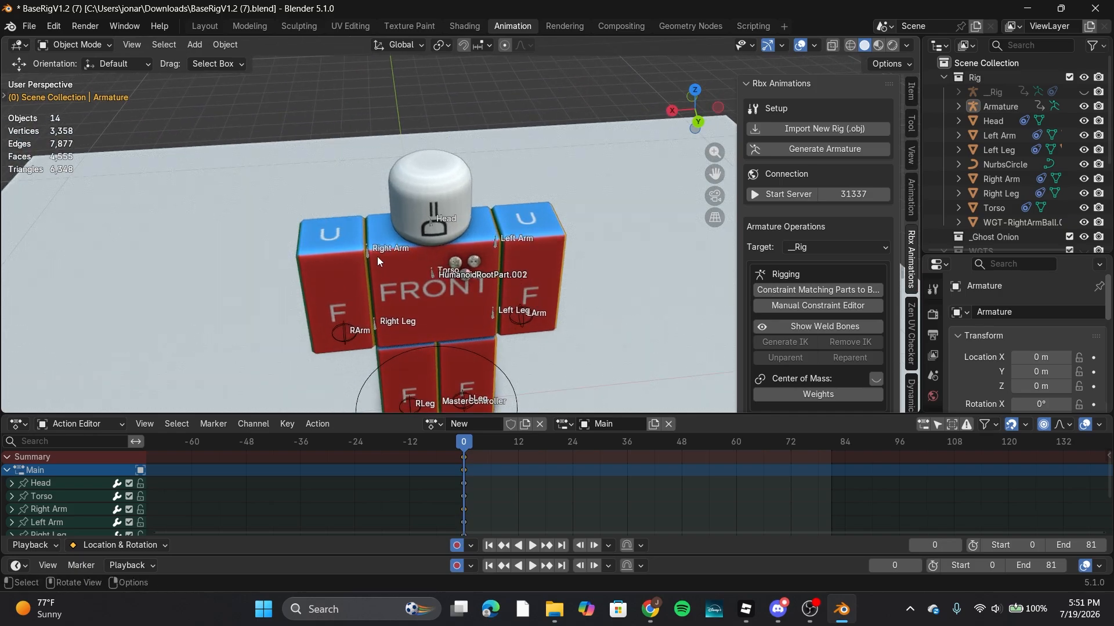
pyautogui.scroll(4, 343, 257)
pyautogui.scroll(-5, 347, 253)
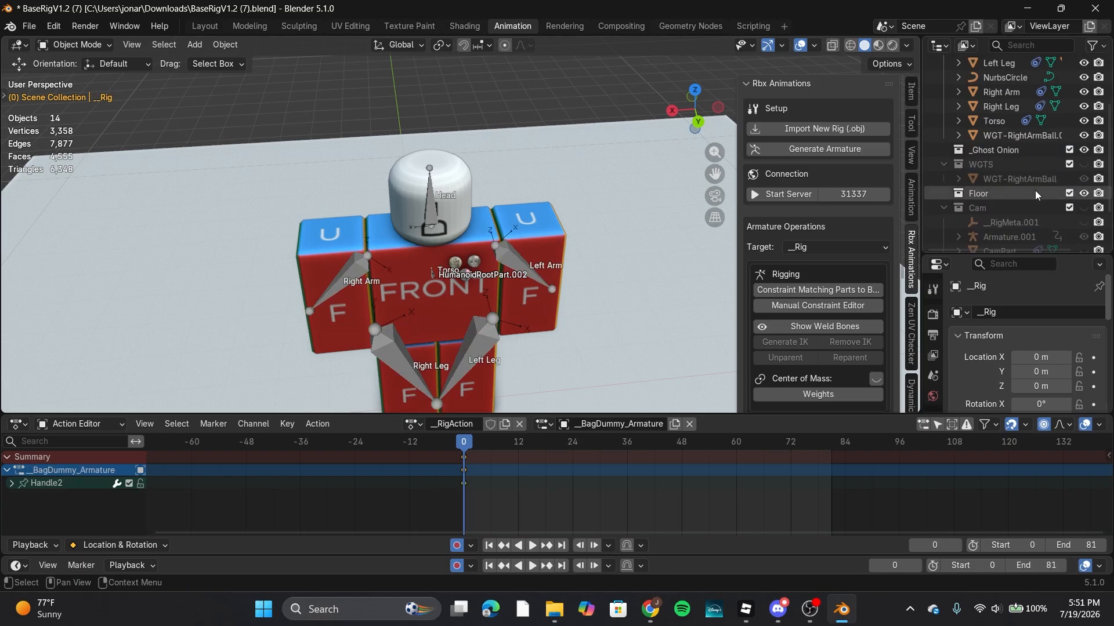
pyautogui.scroll(-2, 1035, 193)
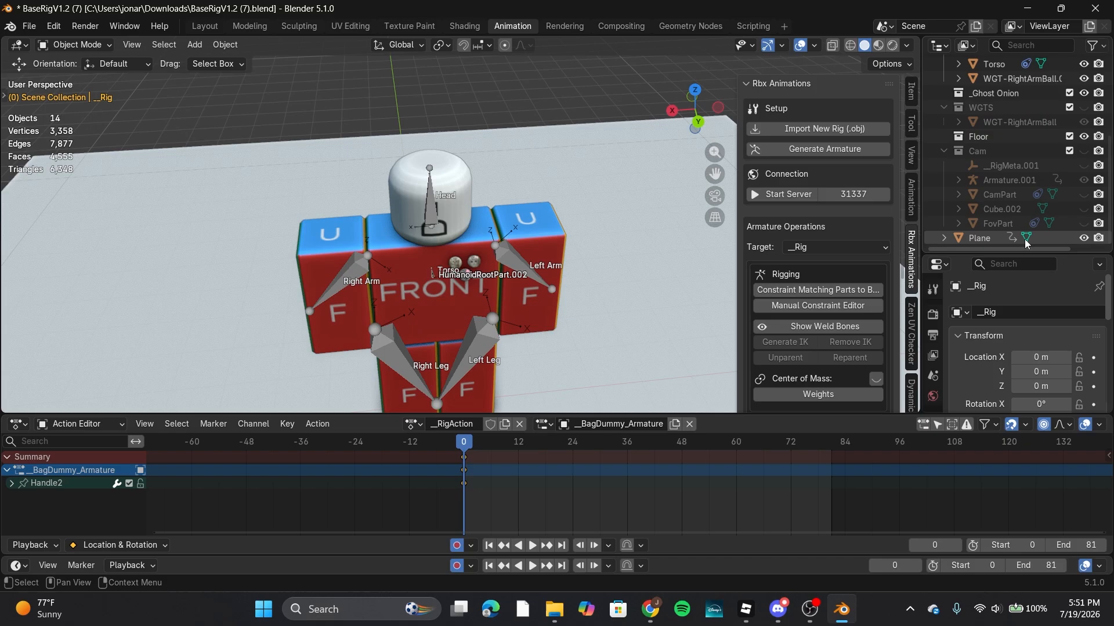
pyautogui.scroll(6, 1027, 174)
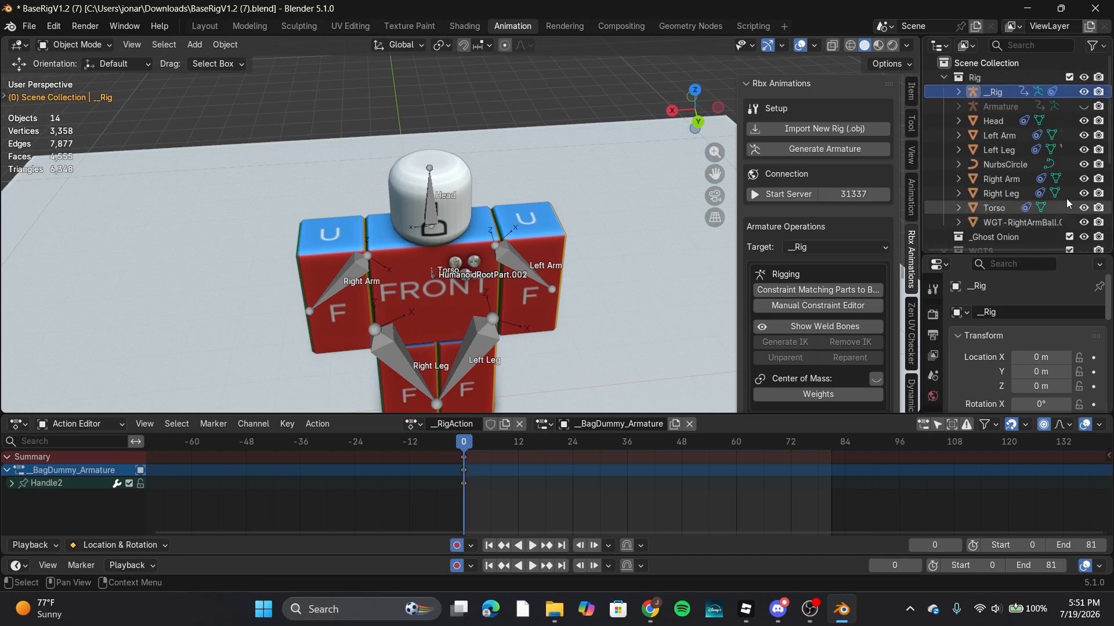
pyautogui.hotkey('ctrl', 'v')
pyautogui.scroll(-5, 1056, 151)
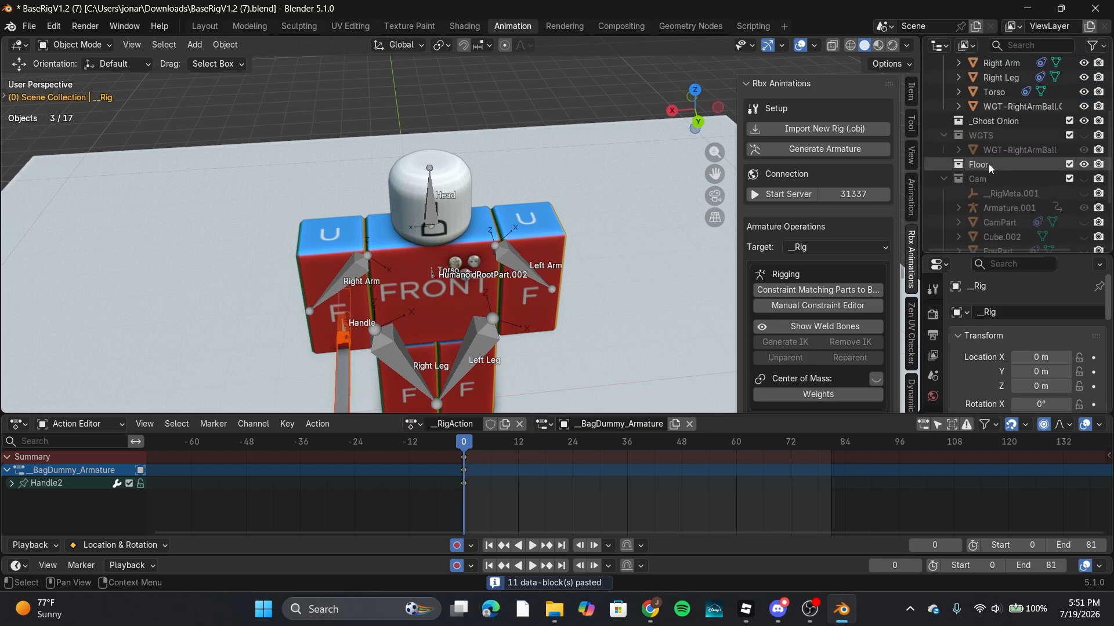
# Step: Duplicate the lightsaber armature in the Parts collection by copying and pasting it
pyautogui.moveTo(606, 243); pyautogui.dragTo(712, 229, button='middle')
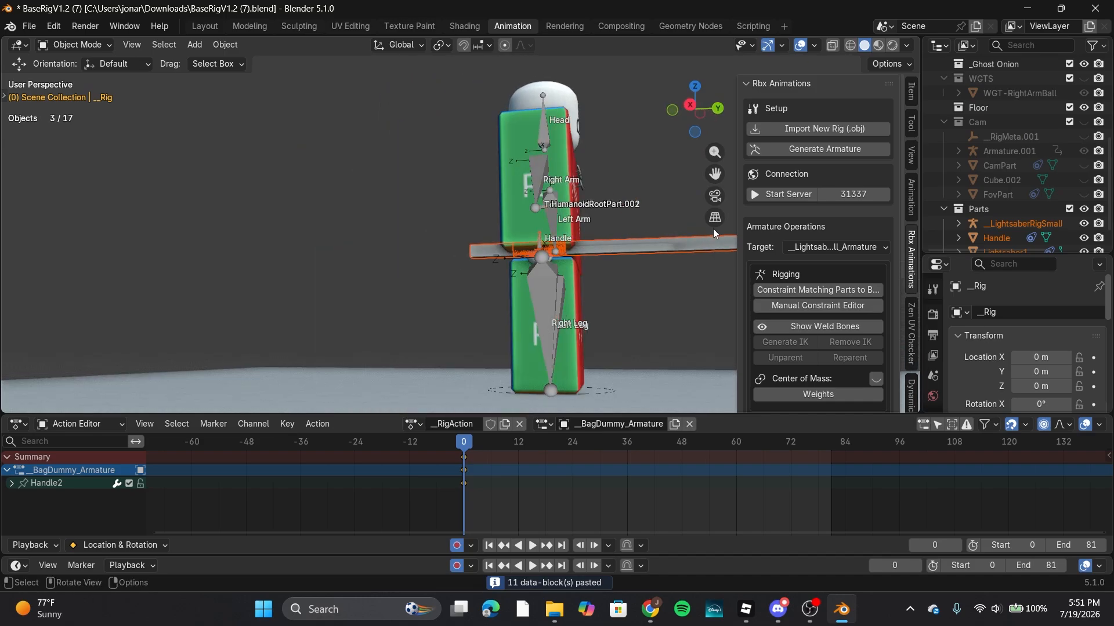
pyautogui.keyDown('shift'); pyautogui.moveTo(544, 188); pyautogui.dragTo(512, 217, button='middle'); pyautogui.keyUp('shift')
pyautogui.scroll(6, 502, 253)
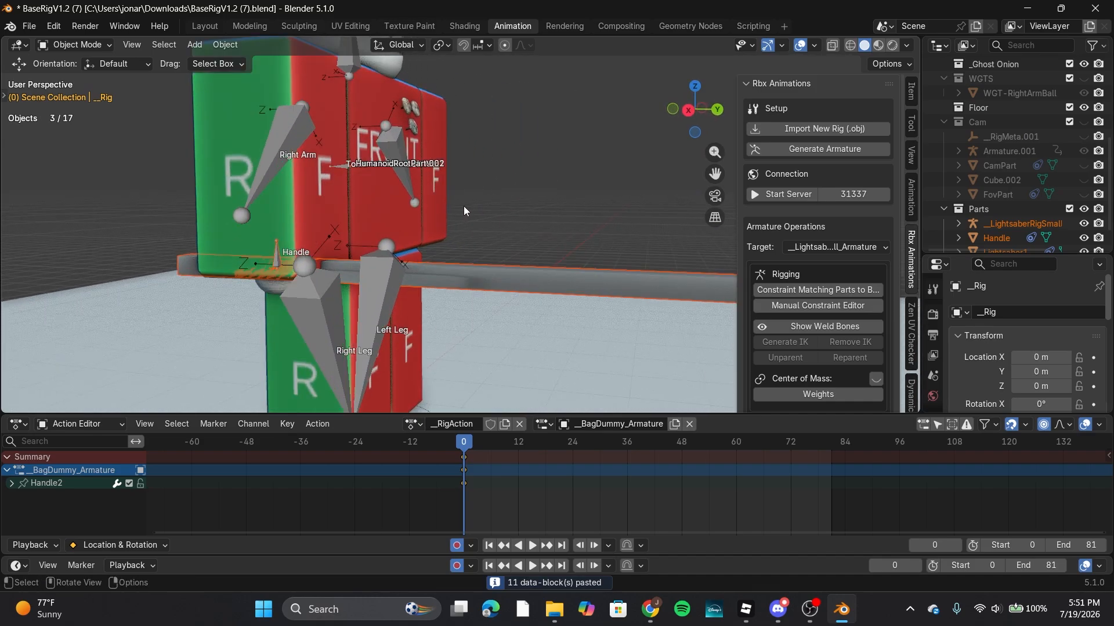
pyautogui.scroll(-5, 502, 219)
pyautogui.click(1013, 194)
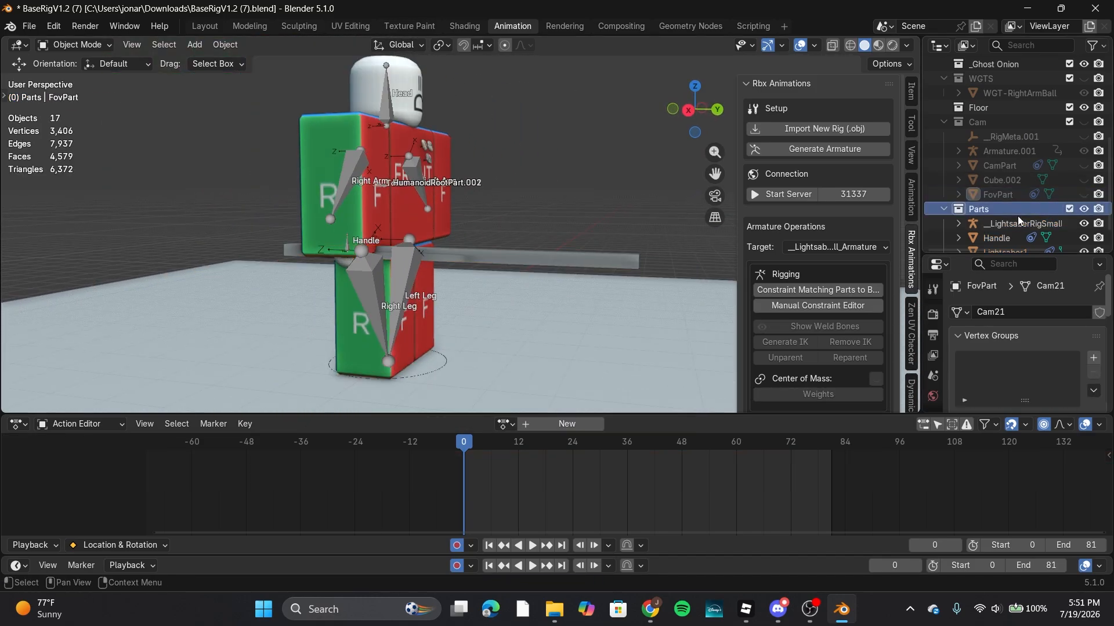
pyautogui.click(1016, 224)
pyautogui.hotkey('ctrl', 'c')
pyautogui.hotkey('ctrl', 'v')
pyautogui.scroll(-2, 1020, 209)
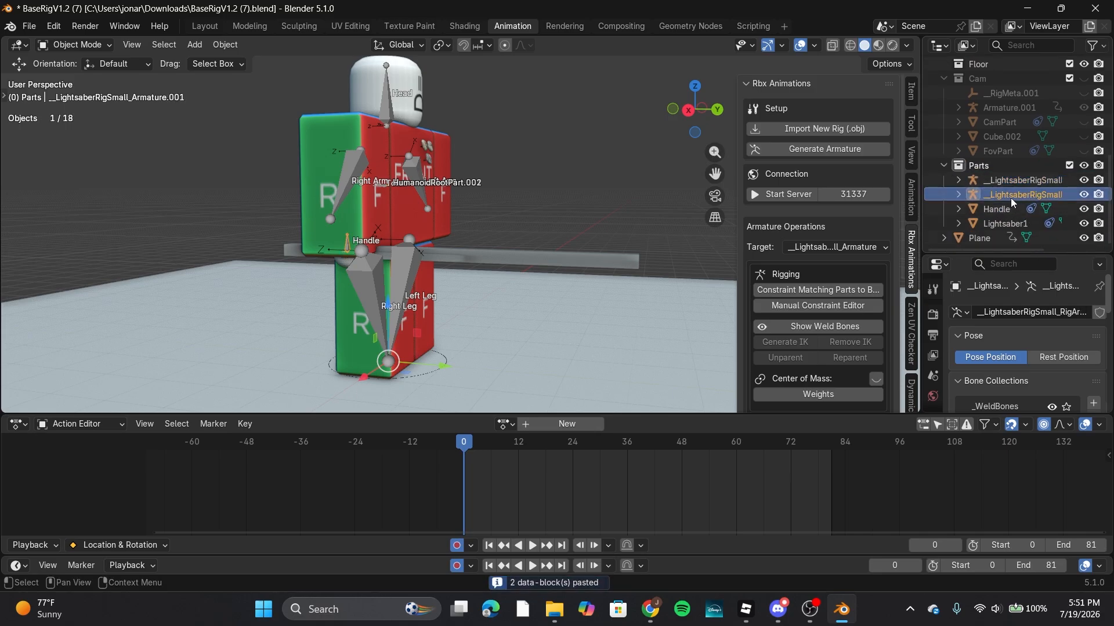
# Step: Check the duplicated lightsaber armature in Pose Mode, return to Object Mode, and select the original lightsaber armature
pyautogui.click(76, 44)
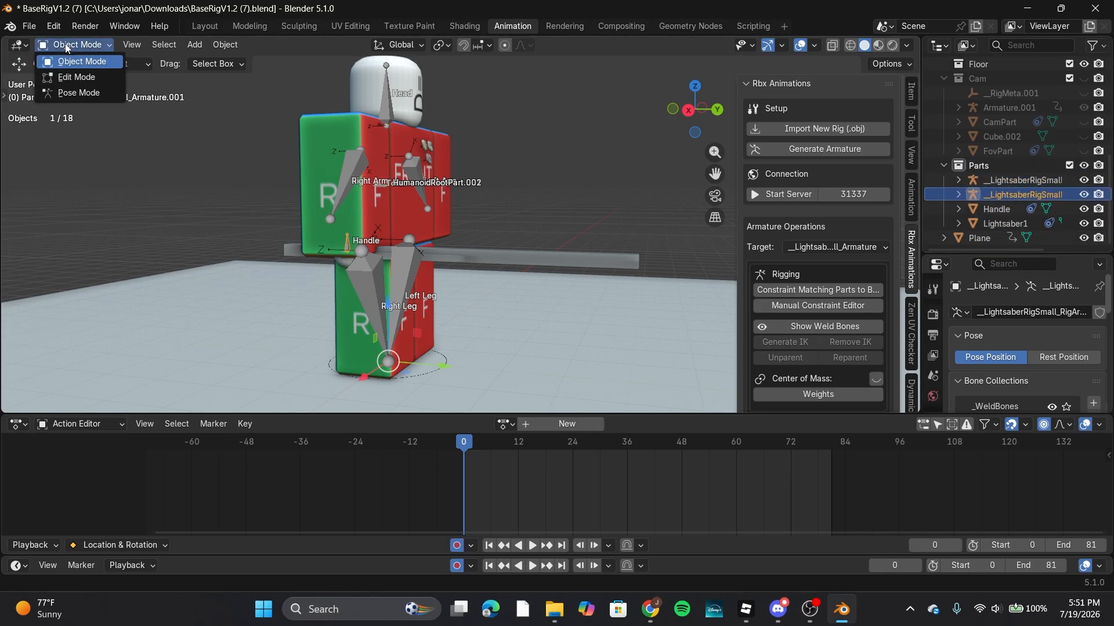
pyautogui.click(88, 93)
pyautogui.click(76, 44)
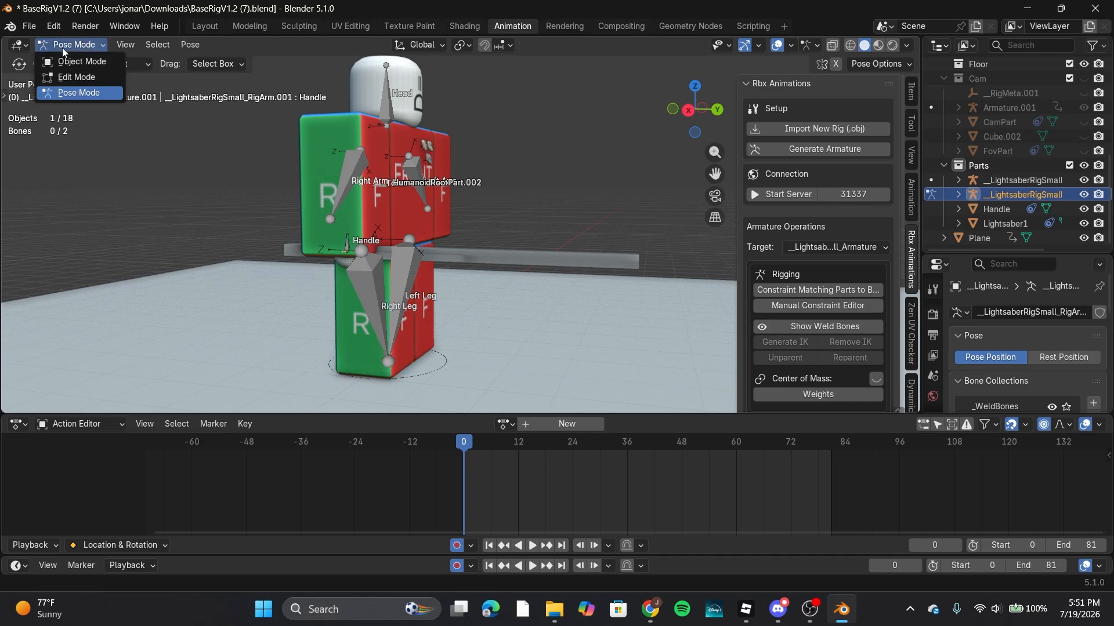
pyautogui.click(70, 62)
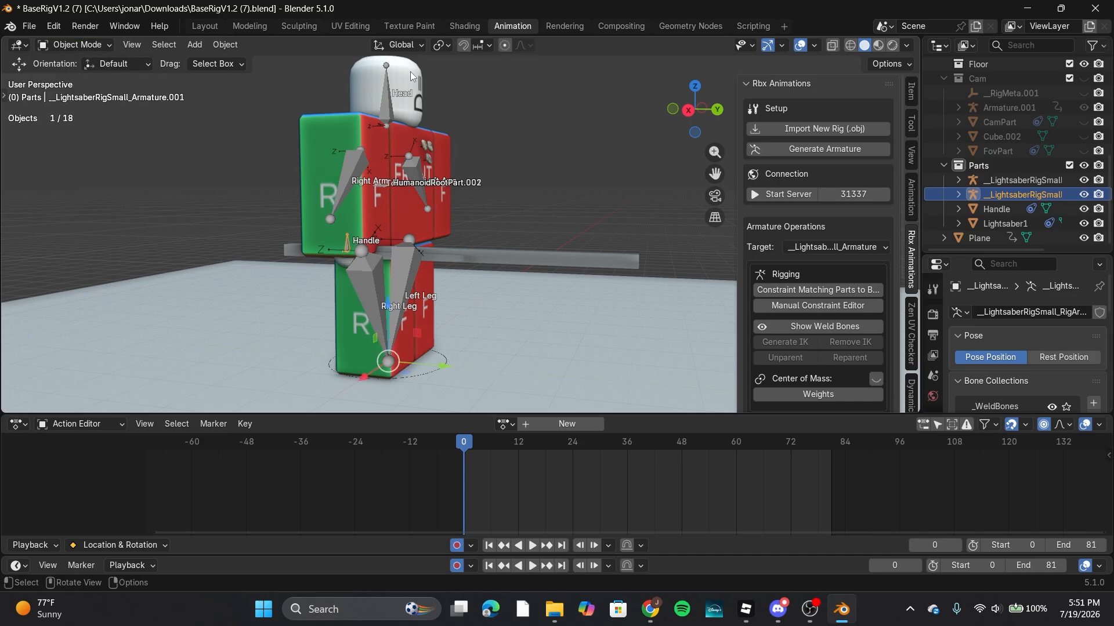
pyautogui.click(1038, 181)
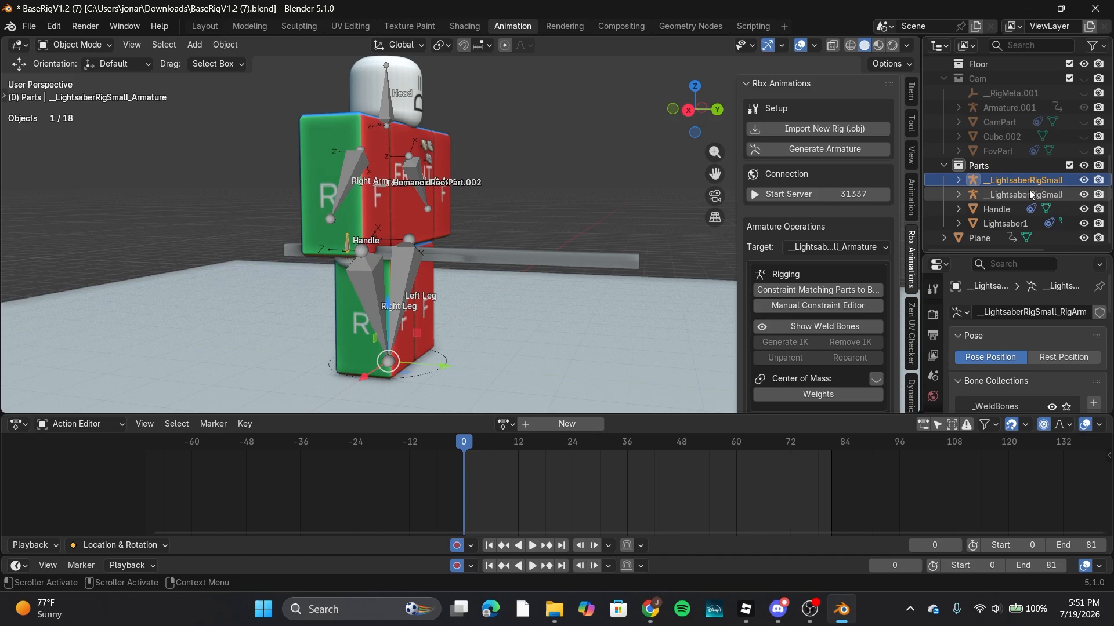
# Step: Keep the original lightsaber armature selected and unhide the Armature object in the Rig collection
pyautogui.click(1022, 195)
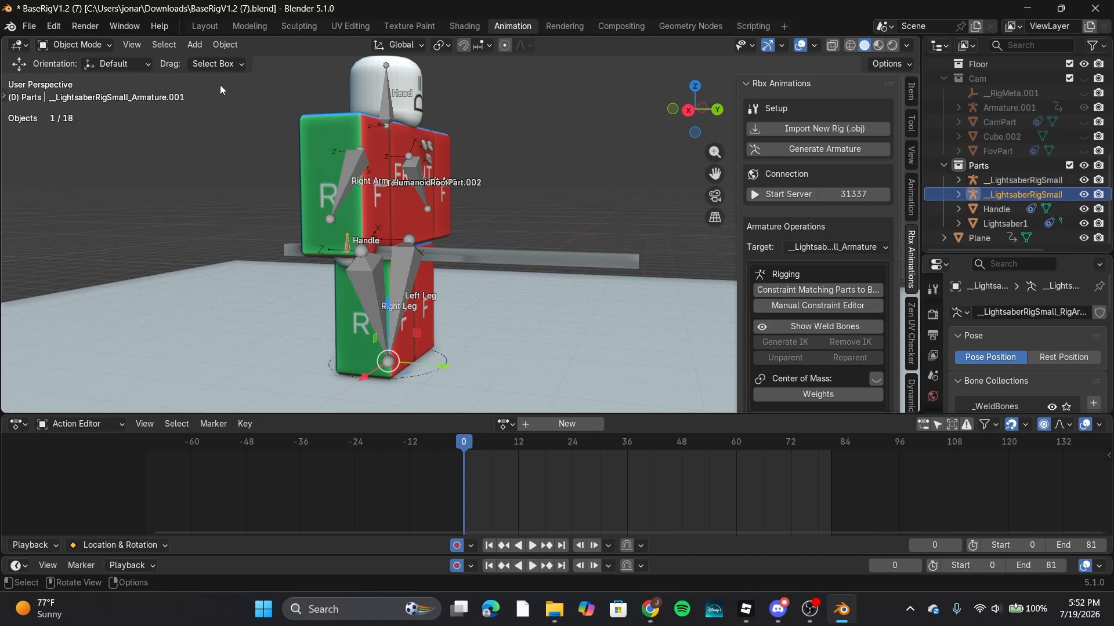
pyautogui.click(1020, 181)
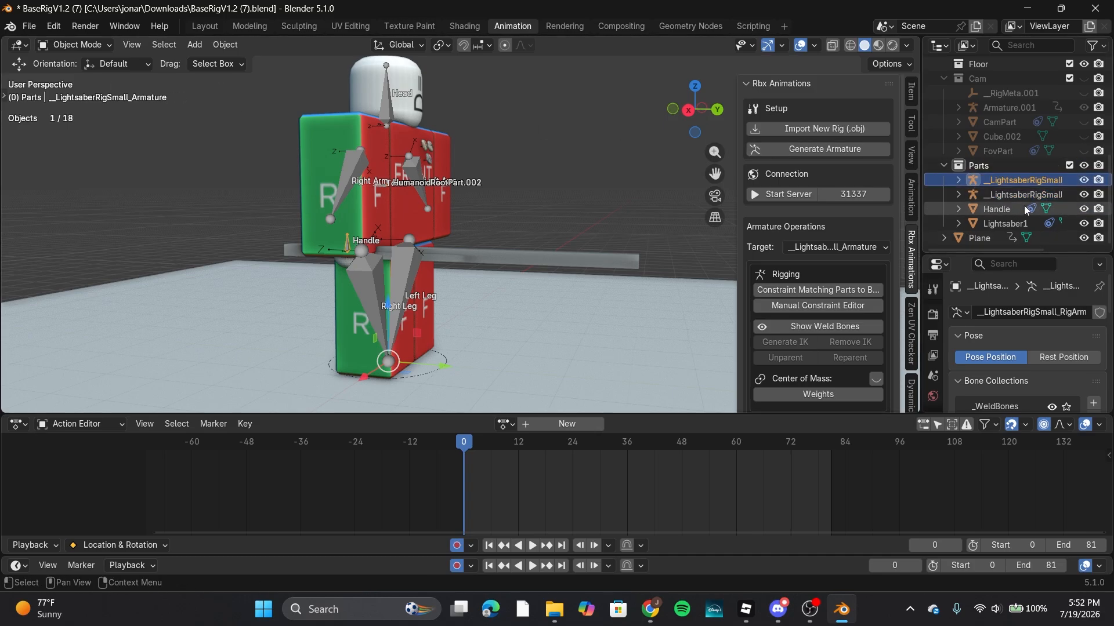
pyautogui.scroll(3, 1059, 134)
pyautogui.scroll(5, 1061, 131)
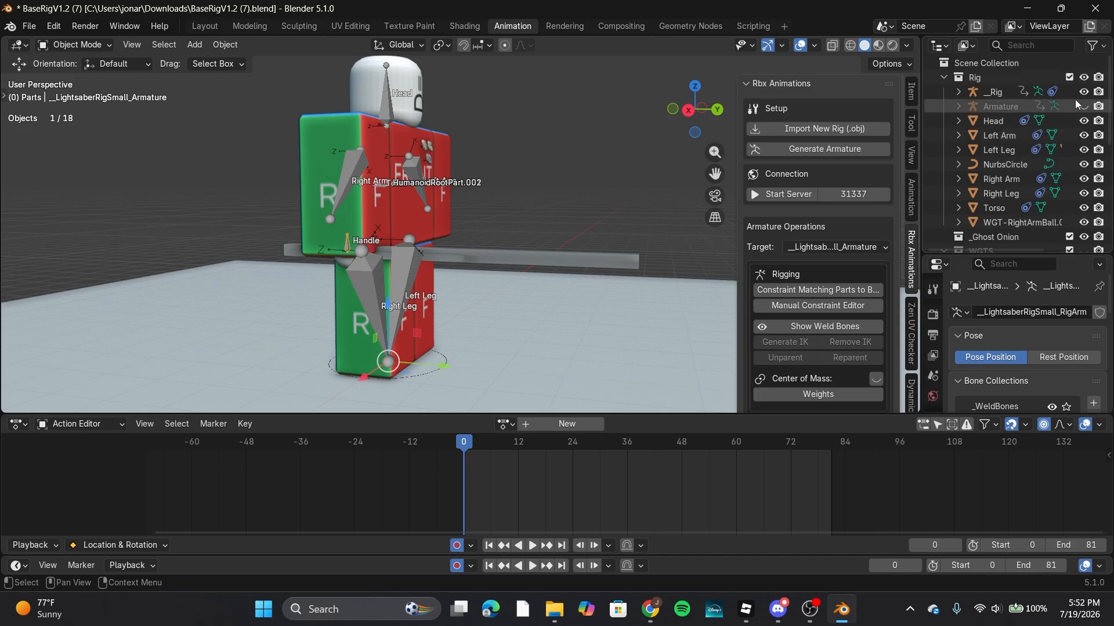
pyautogui.click(1083, 107)
pyautogui.scroll(-5, 1022, 193)
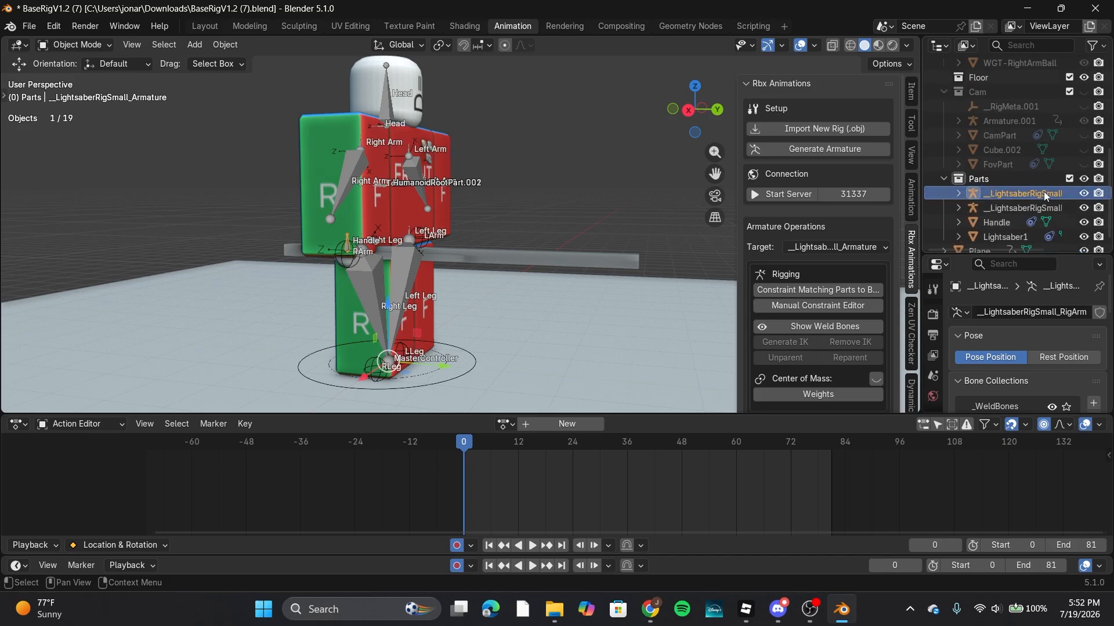
# Step: Join the selected original lightsaber armature into the __Rig armature
pyautogui.scroll(-3, 1007, 208)
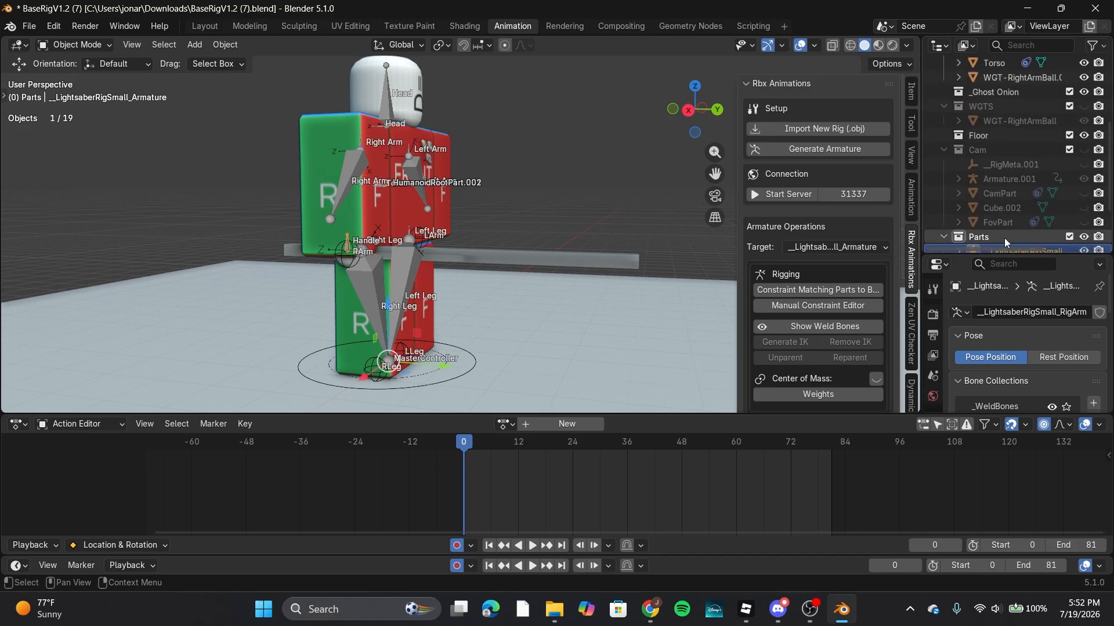
pyautogui.scroll(7, 992, 213)
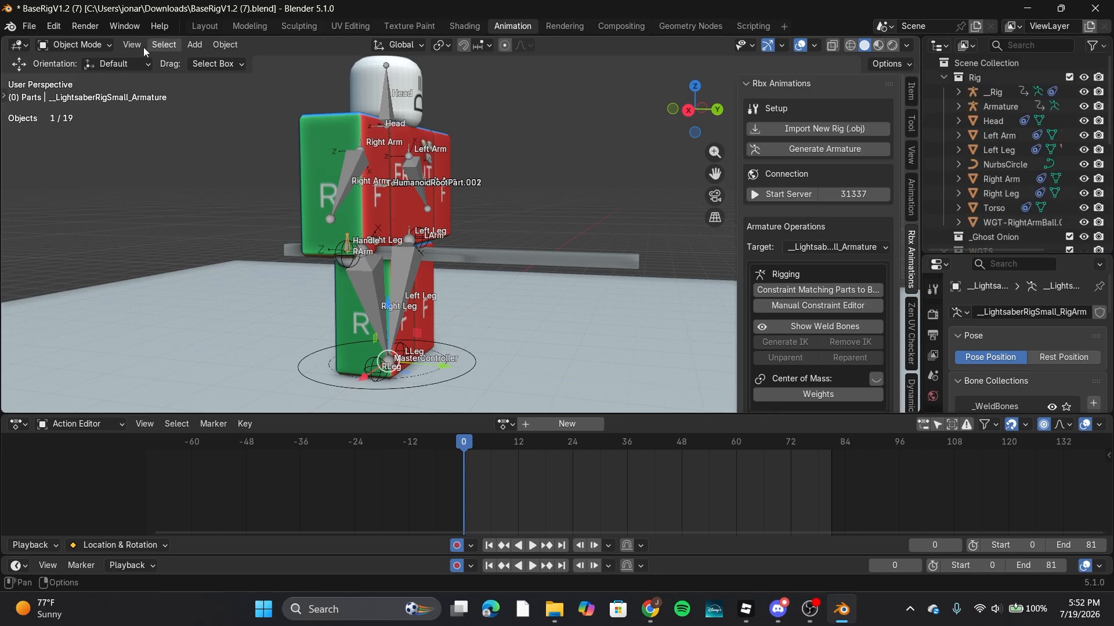
pyautogui.keyDown('ctrl'); pyautogui.click(999, 91); pyautogui.keyUp('ctrl')
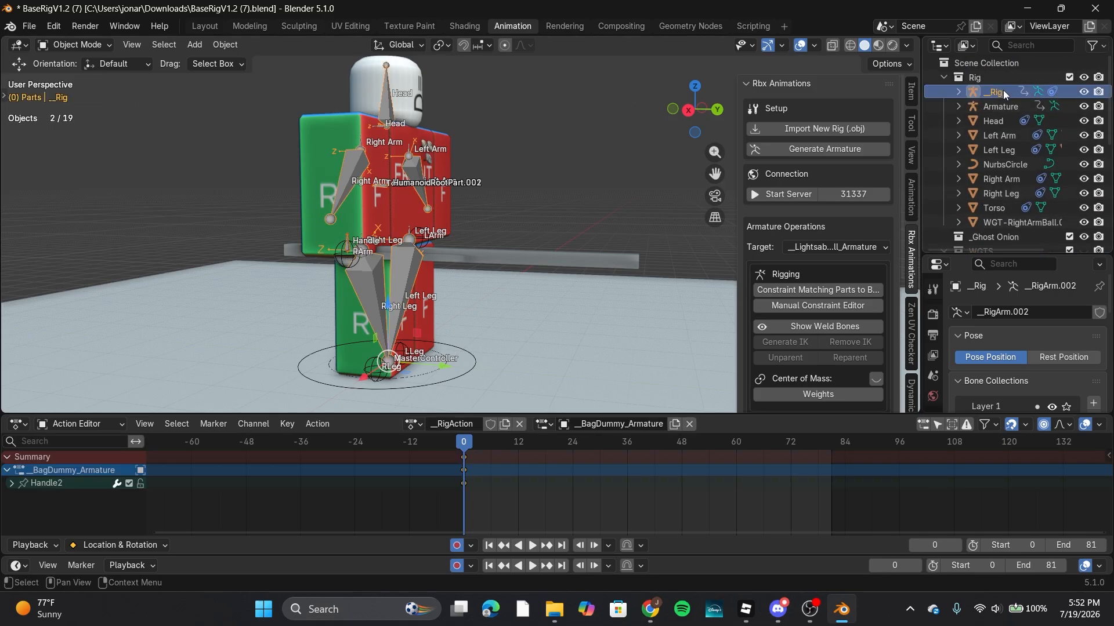
pyautogui.hotkey('ctrl', 'j')
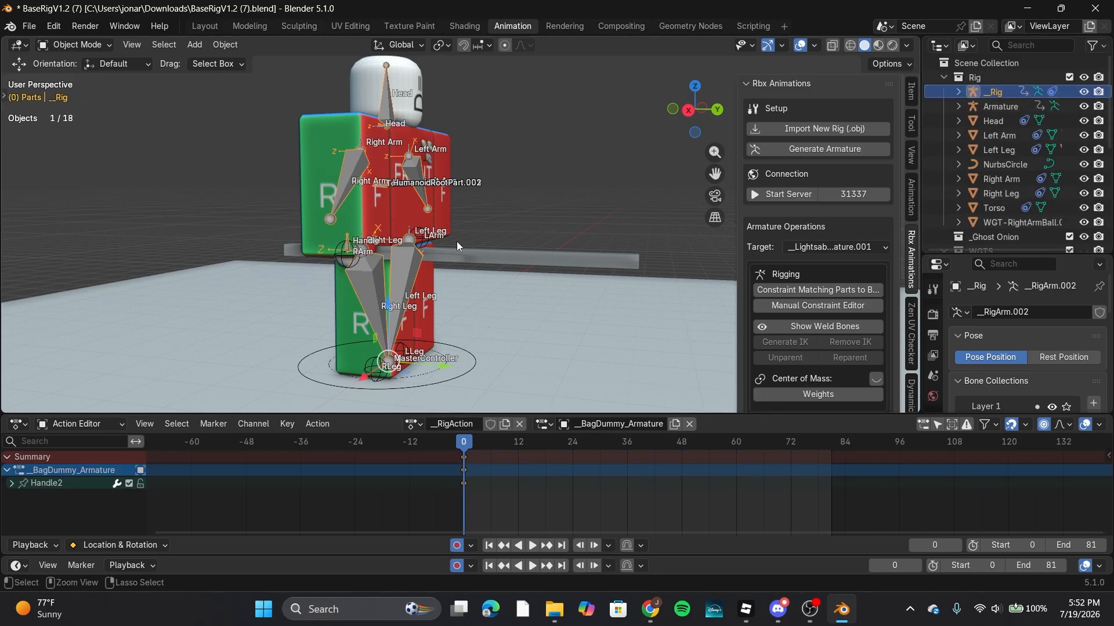
# Step: Join the duplicated lightsaber armature from the Parts collection into the Armature object of the Rig collection
pyautogui.scroll(-1, 604, 231)
pyautogui.hotkey('ctrl', 'j')
pyautogui.scroll(-5, 1073, 160)
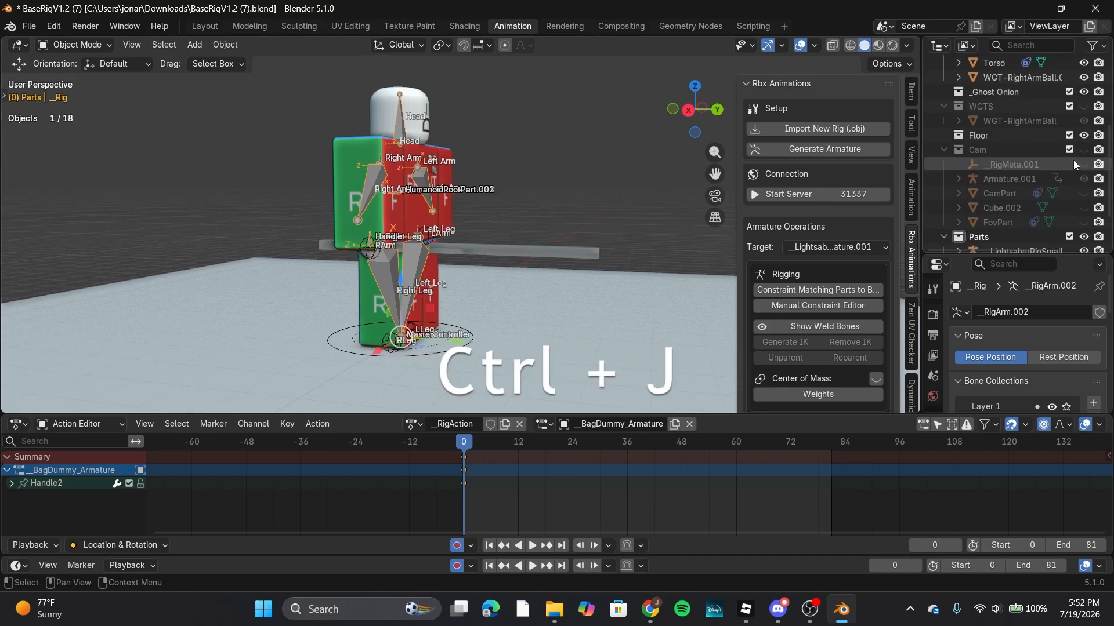
pyautogui.click(1010, 206)
pyautogui.scroll(5, 995, 197)
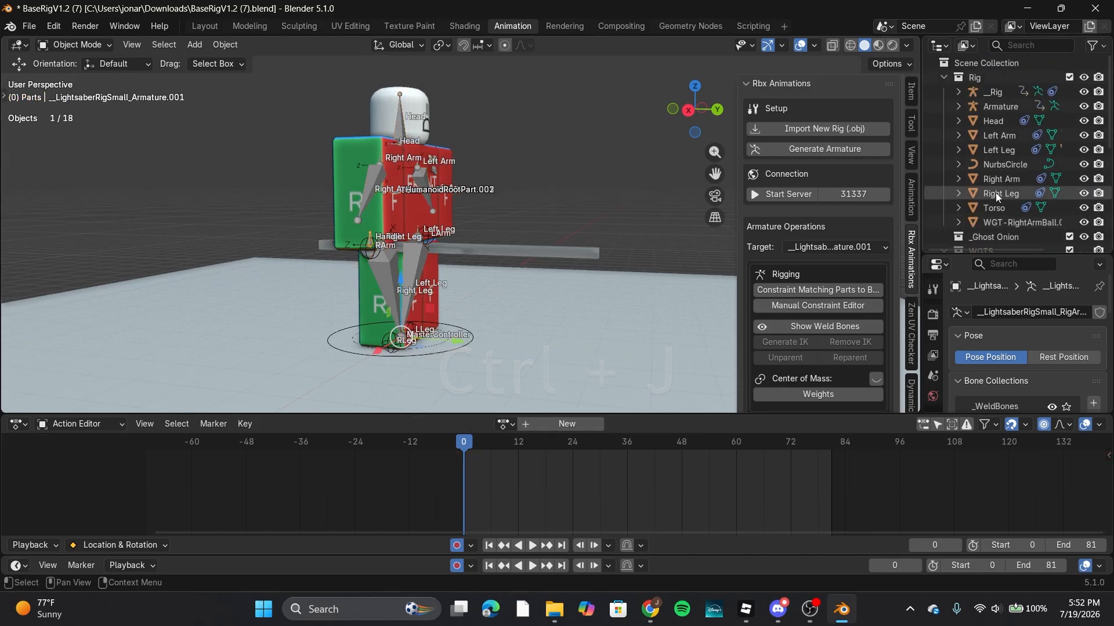
pyautogui.click(1008, 106)
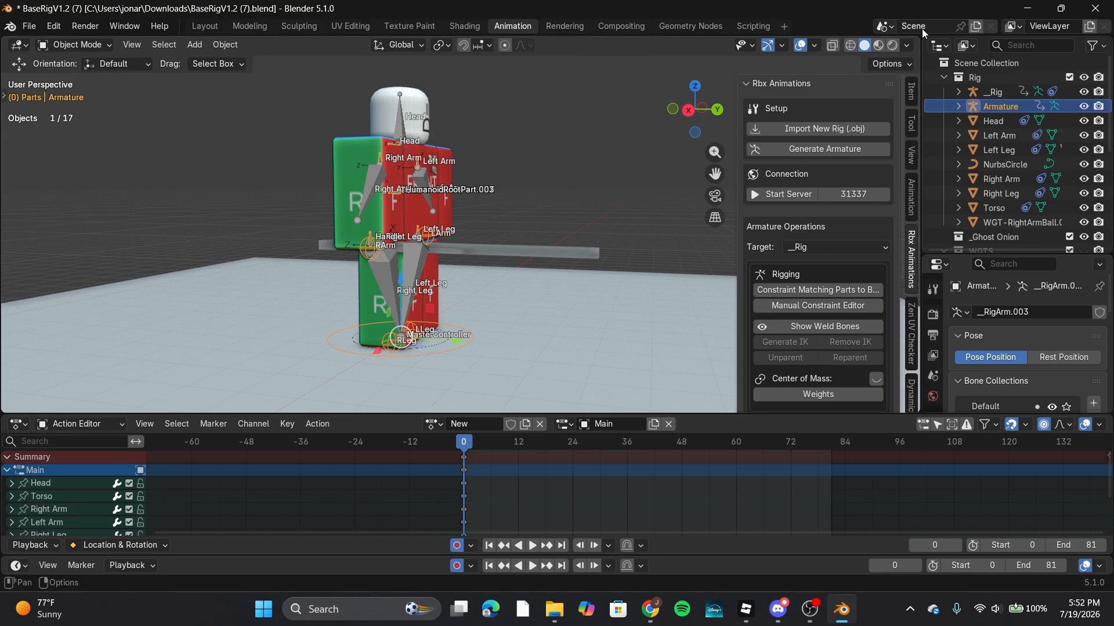
# Step: Check the Parts collection and the merged bones on the character, and hide the Armature object in the Rig collection
pyautogui.scroll(-5, 998, 151)
pyautogui.scroll(-5, 870, 145)
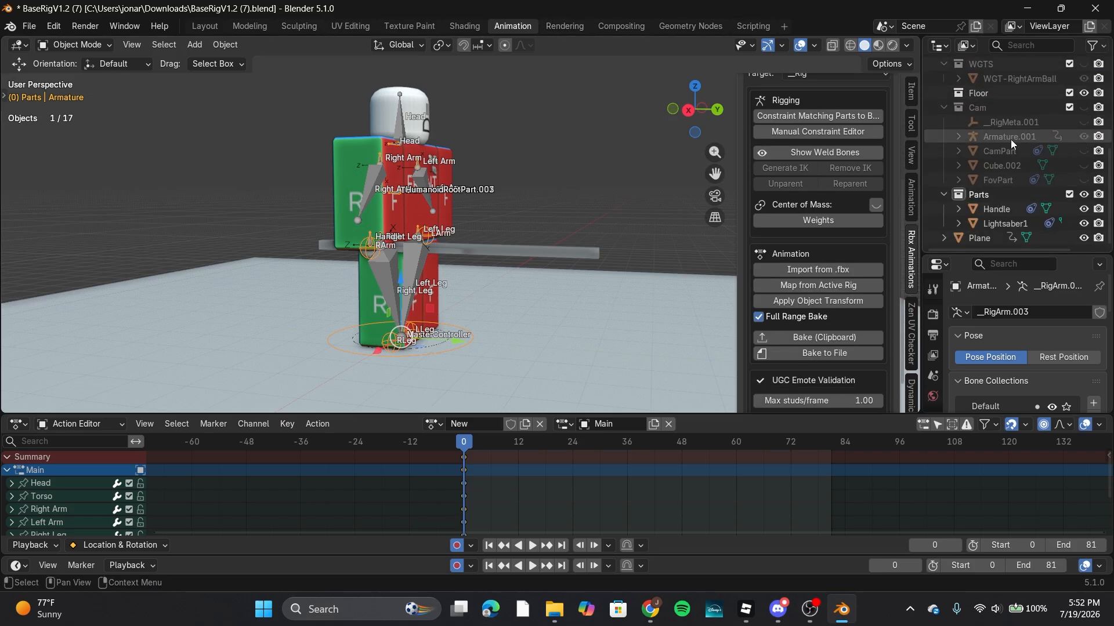
pyautogui.click(997, 196)
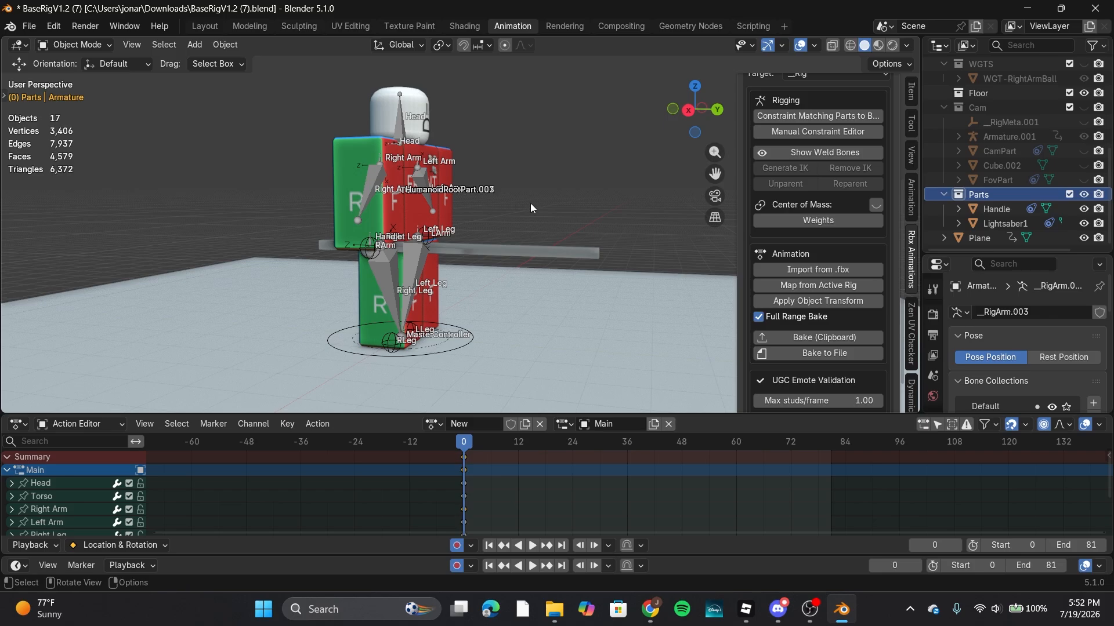
pyautogui.moveTo(530, 203); pyautogui.dragTo(577, 277, button='middle')
pyautogui.scroll(3, 577, 277)
pyautogui.scroll(5, 1060, 166)
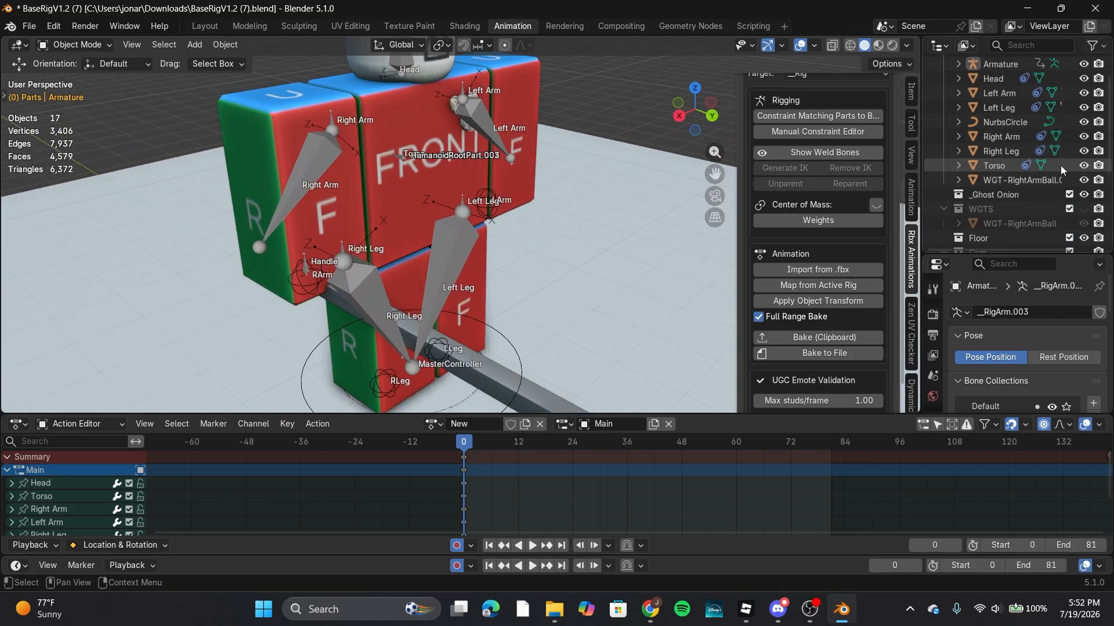
pyautogui.scroll(3, 1061, 167)
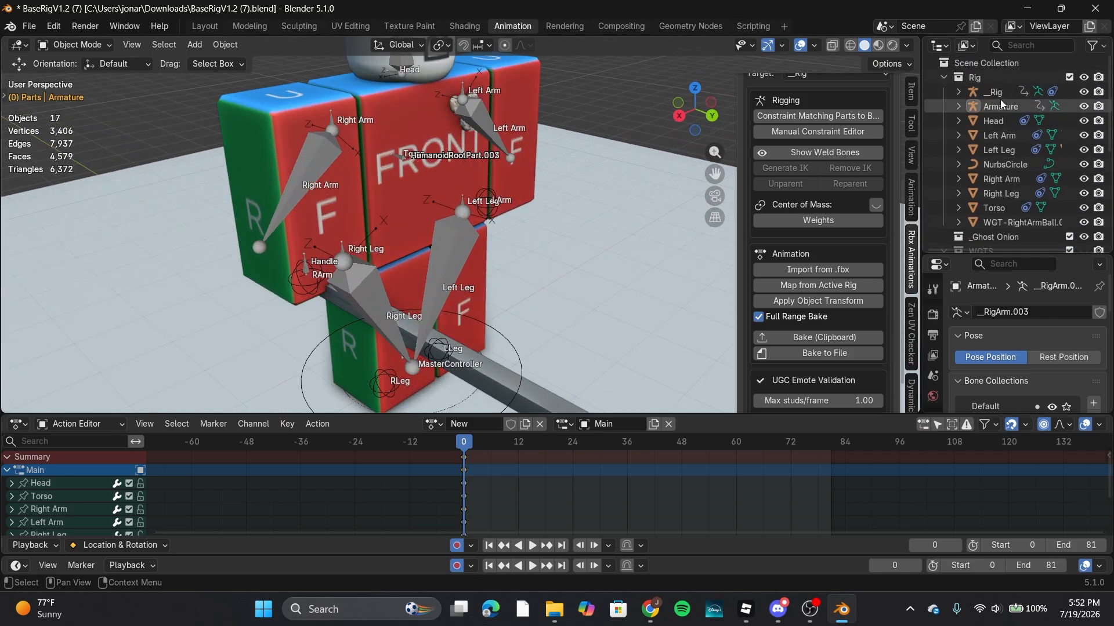
pyautogui.moveTo(493, 249)
pyautogui.mouseDown(button='middle')
pyautogui.moveTo(433, 196)
pyautogui.moveTo(549, 197)
pyautogui.moveTo(497, 253)
pyautogui.mouseUp(button='middle')
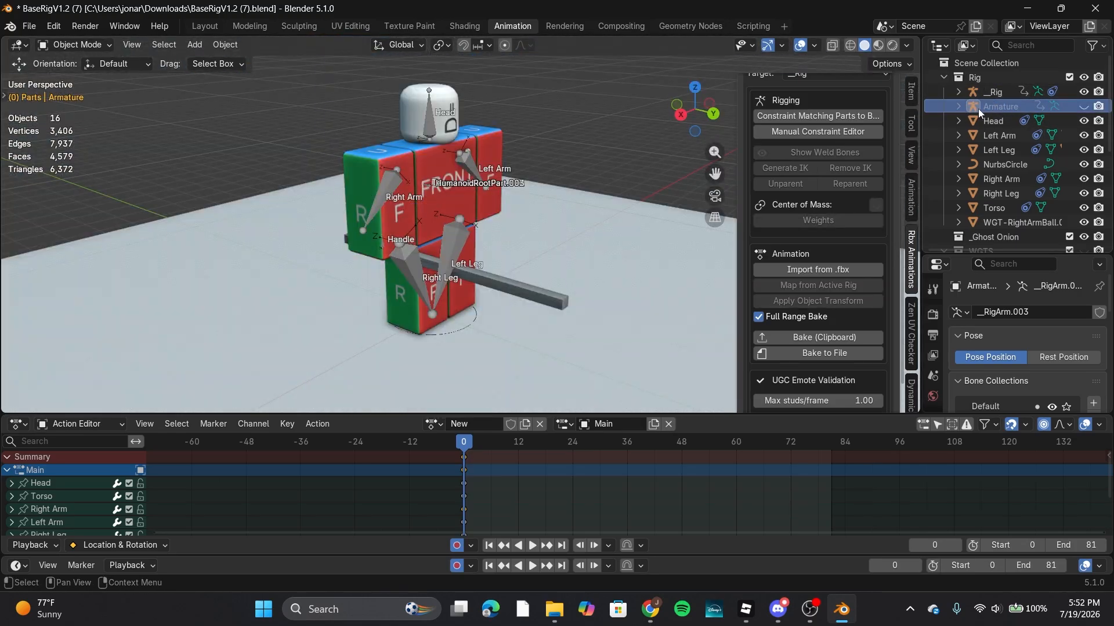
# Step: Put __Rig into Edit Mode and clear the parent of its Handle bone
pyautogui.click(986, 92)
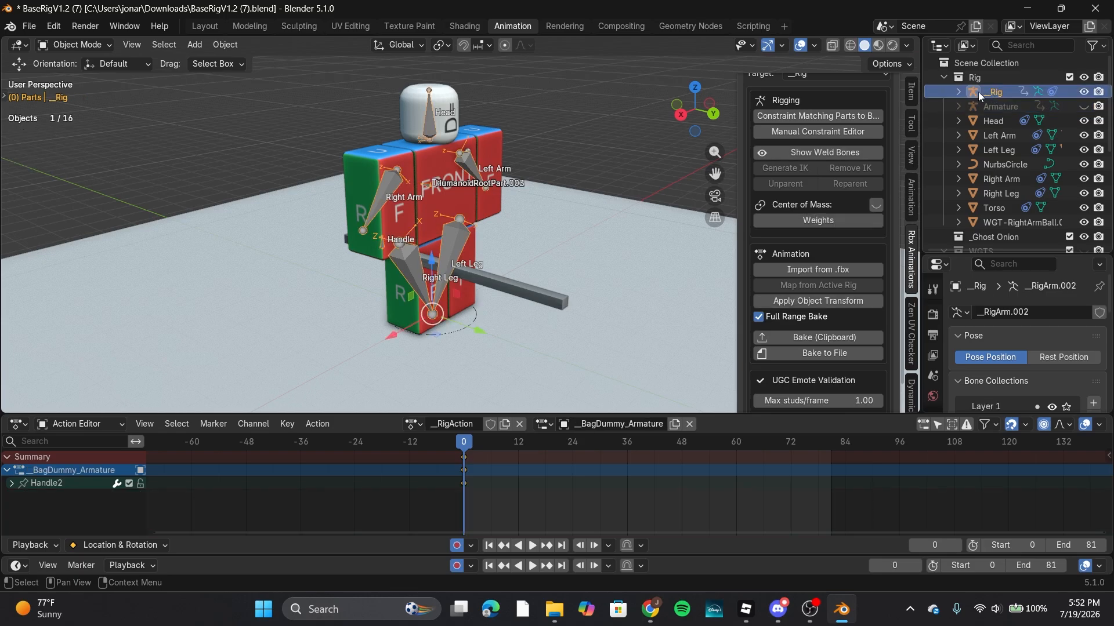
pyautogui.click(87, 45)
pyautogui.click(95, 75)
pyautogui.scroll(6, 405, 262)
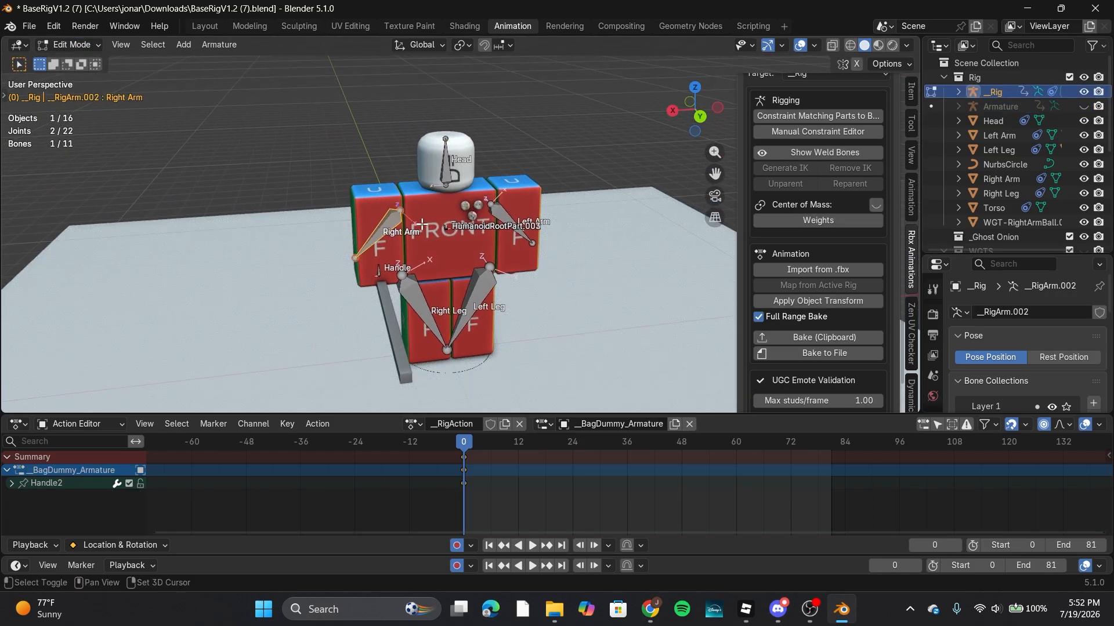
pyautogui.click(406, 262)
pyautogui.scroll(4, 406, 263)
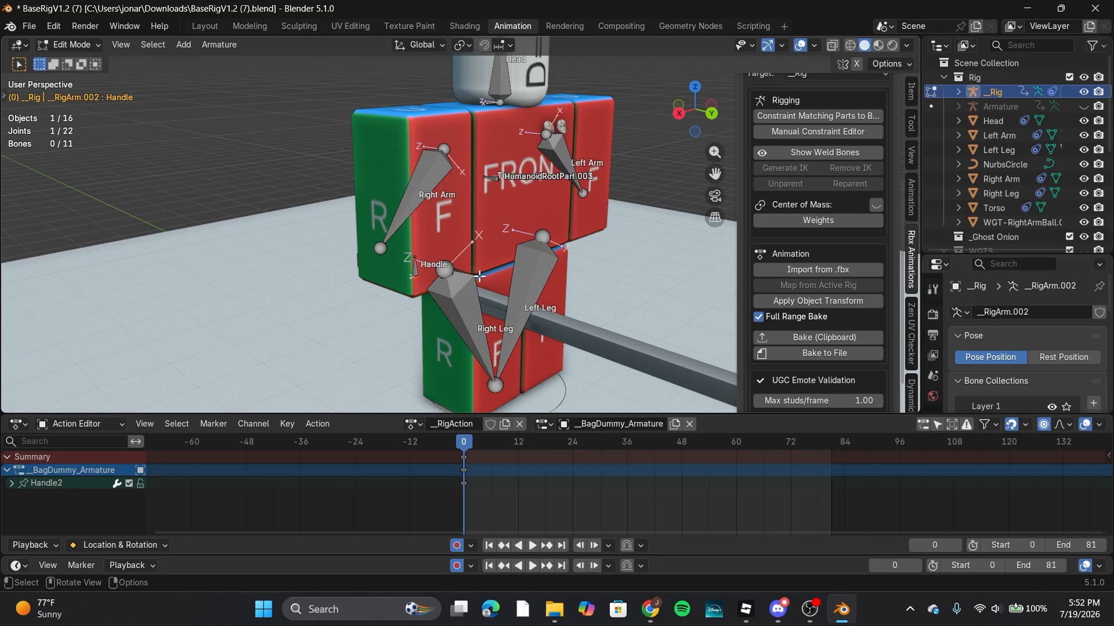
pyautogui.keyDown('shift'); pyautogui.moveTo(385, 291); pyautogui.dragTo(467, 230, button='middle'); pyautogui.keyUp('shift')
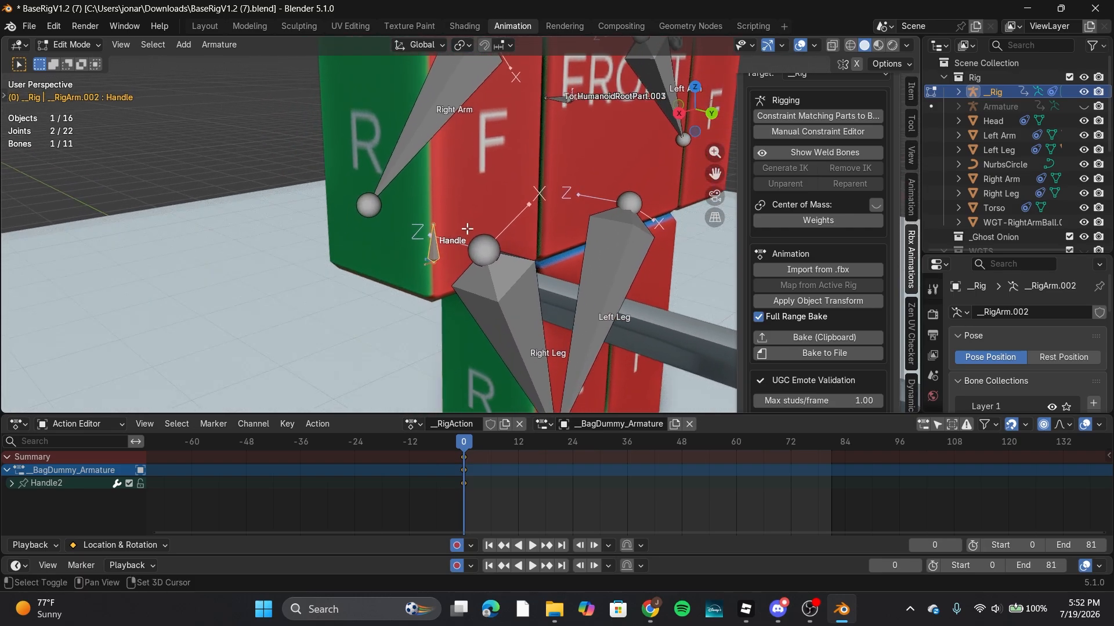
pyautogui.hotkey('alt', 'p')
pyautogui.click(526, 222)
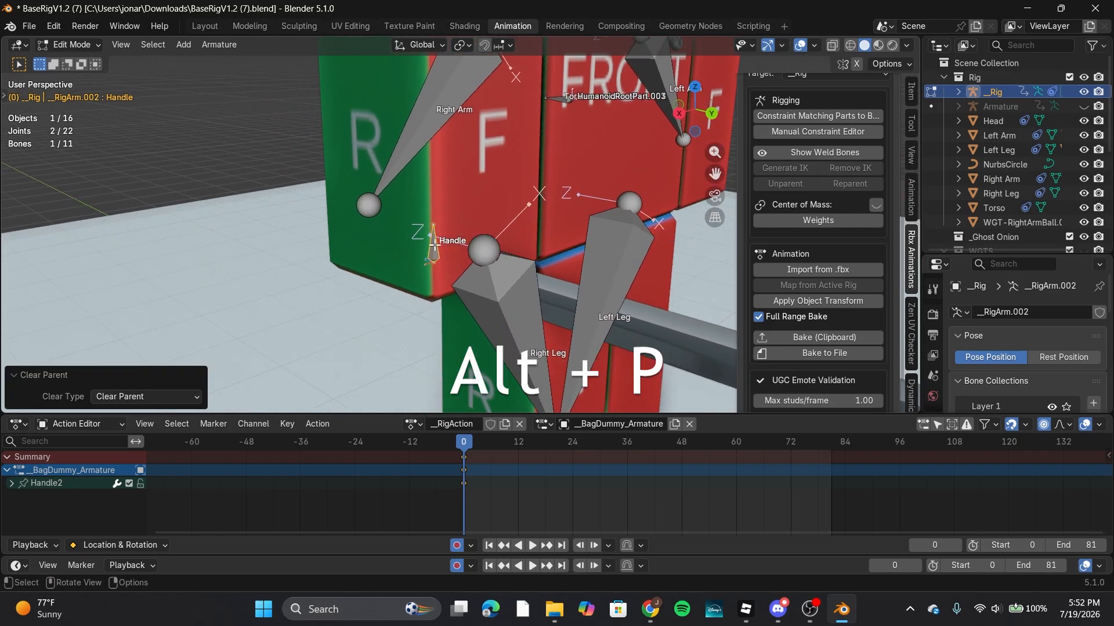
# Step: Parent the Handle bone to the Right Arm bone of __Rig with Keep Offset
pyautogui.moveTo(454, 227); pyautogui.dragTo(488, 283, button='middle')
pyautogui.click(451, 278)
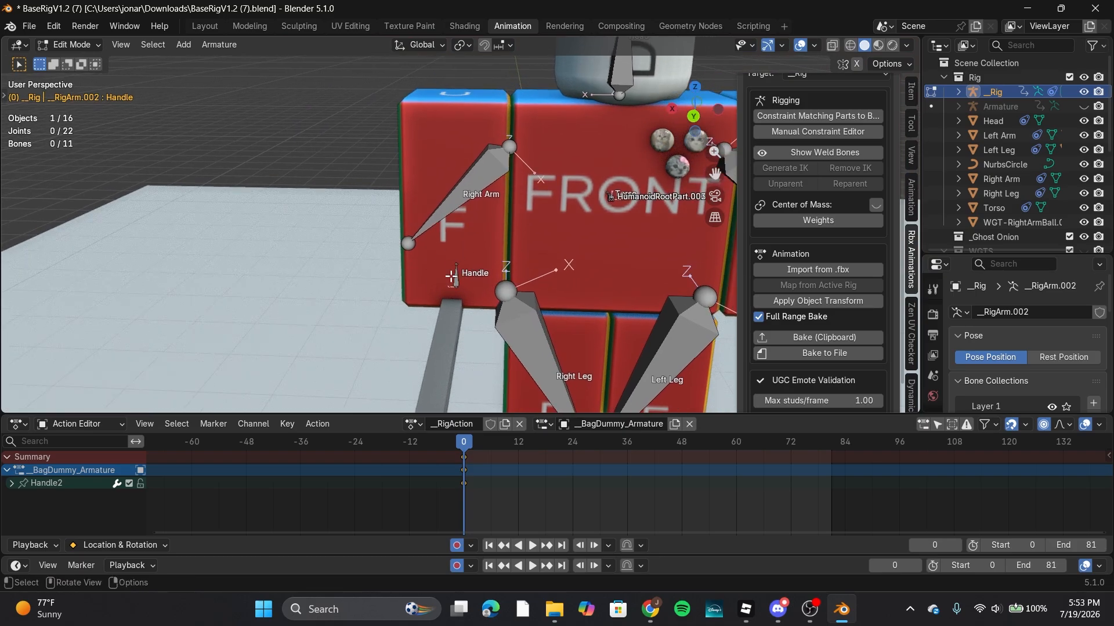
pyautogui.click(451, 278)
pyautogui.keyDown('shift'); pyautogui.click(489, 179); pyautogui.keyUp('shift')
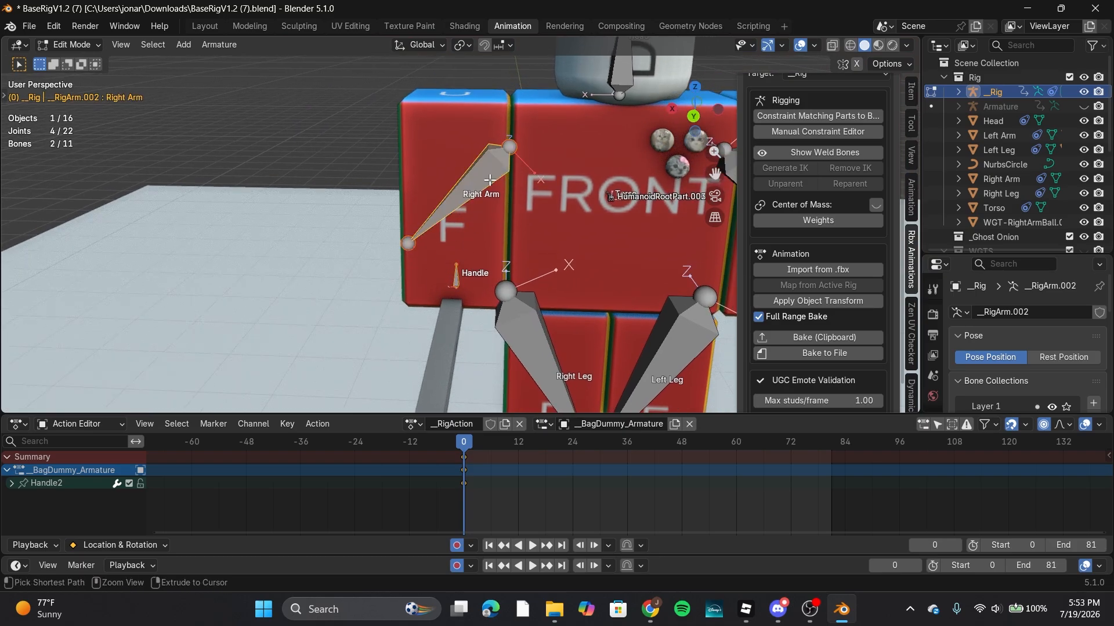
pyautogui.hotkey('ctrl', 'p')
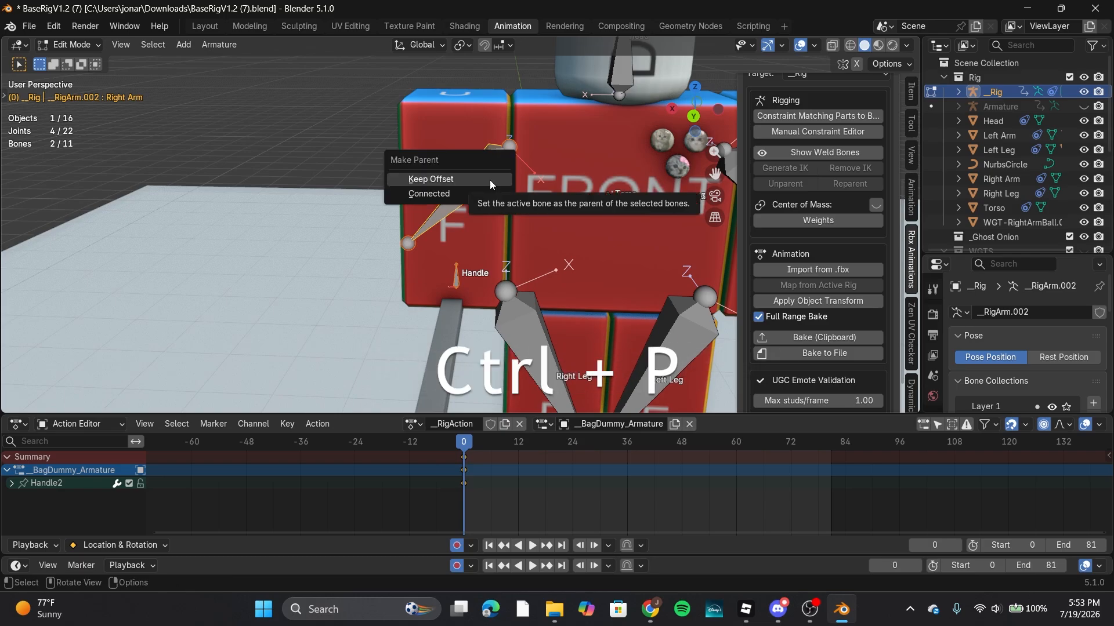
pyautogui.click(490, 180)
pyautogui.moveTo(593, 167); pyautogui.dragTo(648, 143, button='middle')
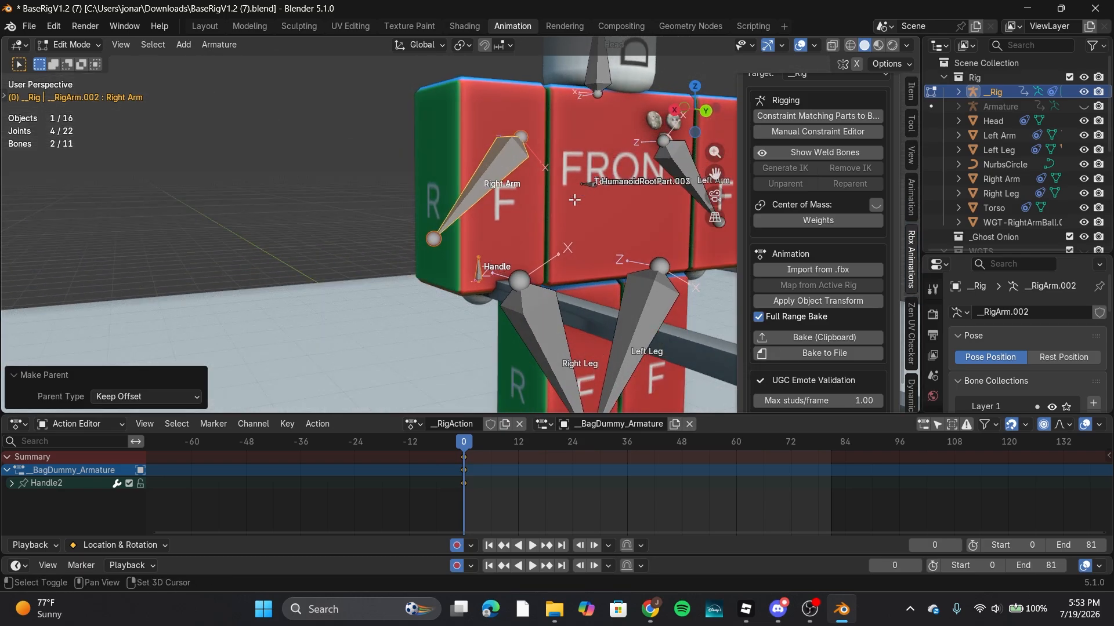
pyautogui.keyDown('shift'); pyautogui.moveTo(523, 225); pyautogui.dragTo(514, 228, button='middle'); pyautogui.keyUp('shift')
pyautogui.moveTo(604, 173); pyautogui.dragTo(546, 194, button='middle')
pyautogui.keyDown('shift'); pyautogui.moveTo(425, 155); pyautogui.dragTo(374, 155, button='middle'); pyautogui.keyUp('shift')
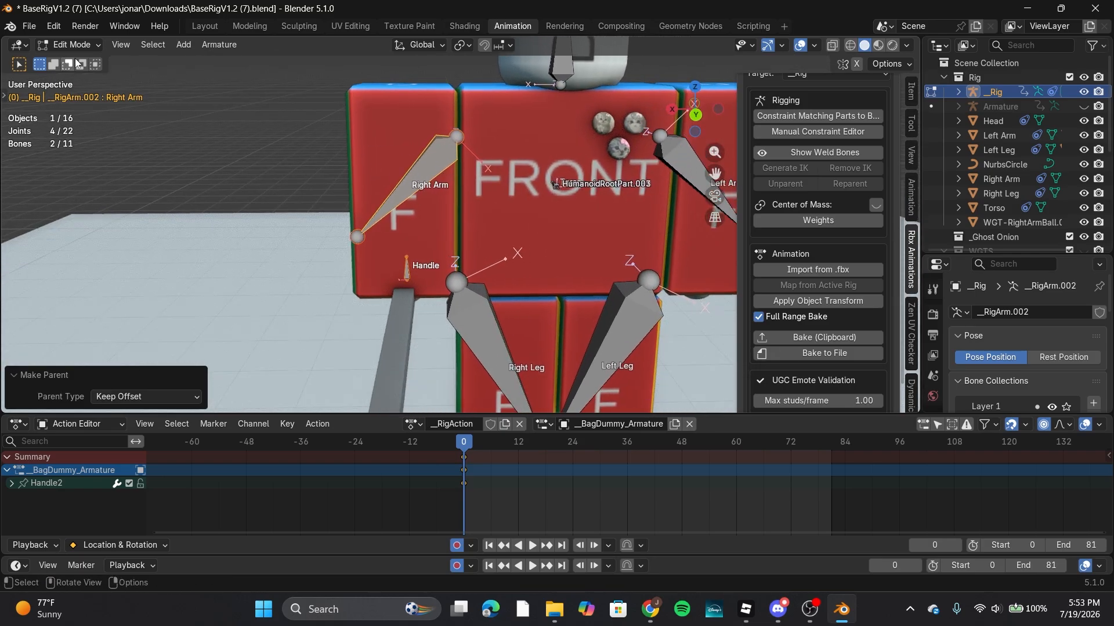
# Step: Switch __Rig to Pose Mode and review the Child Of bone constraint on the Right Arm bone
pyautogui.click(251, 152)
pyautogui.click(70, 44)
pyautogui.click(97, 94)
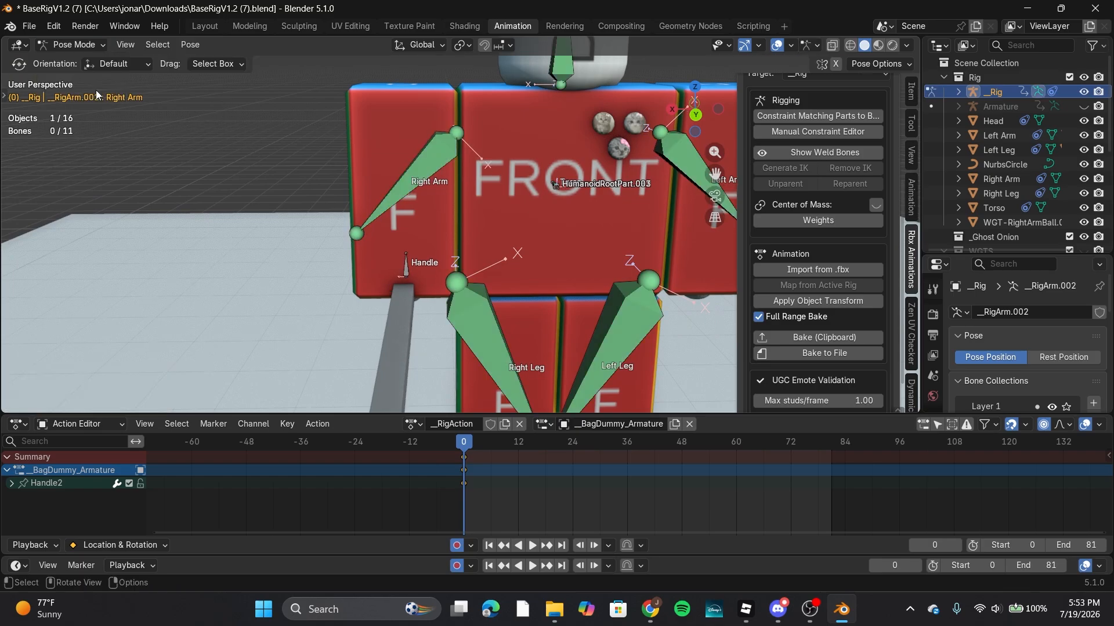
pyautogui.scroll(-4, 931, 371)
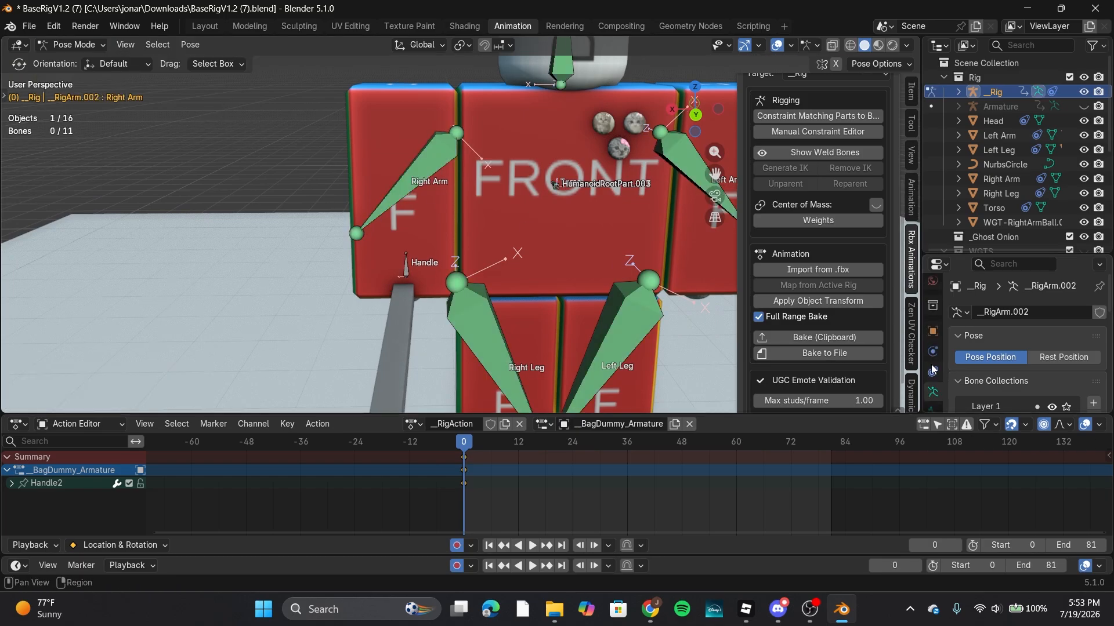
pyautogui.click(933, 376)
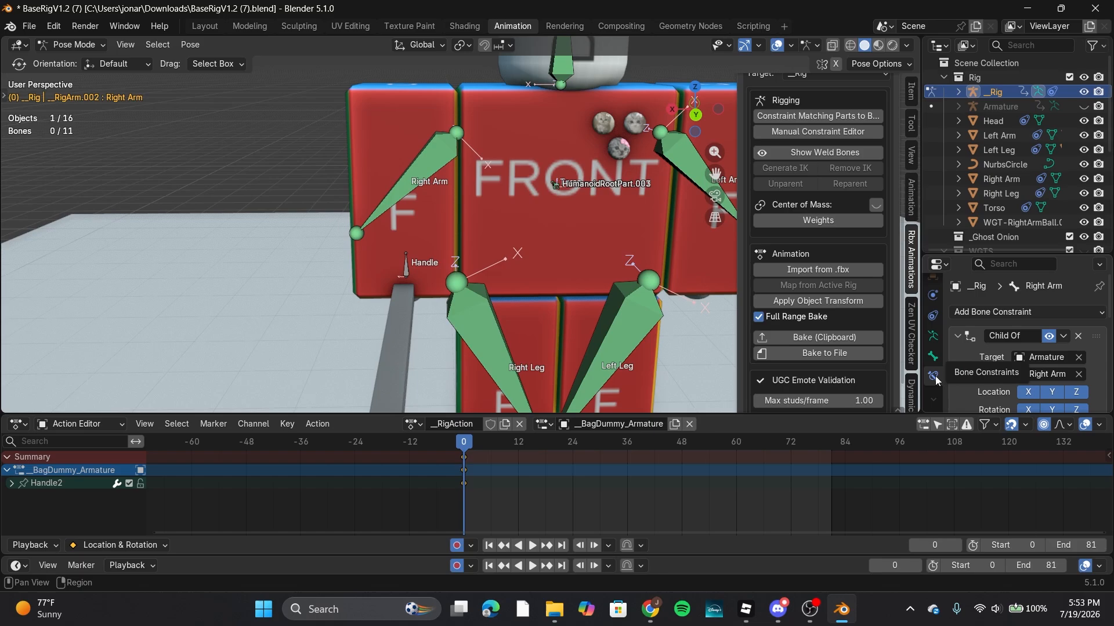
pyautogui.scroll(-3, 976, 366)
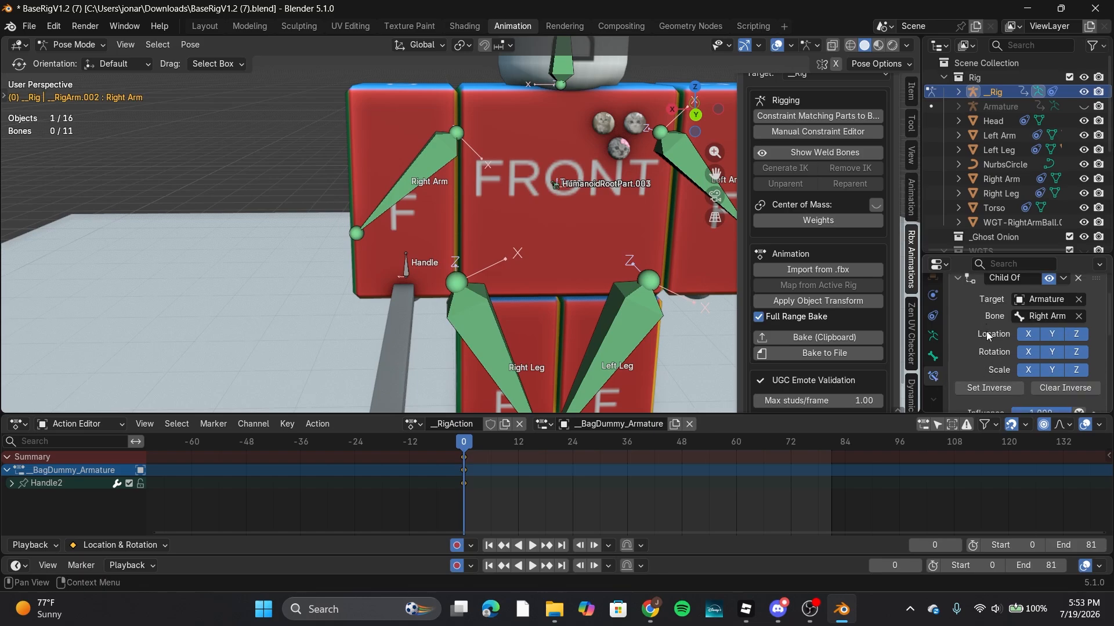
# Step: Add a Child Of constraint to the Handle bone of __Rig with Armature as its target
pyautogui.click(407, 266)
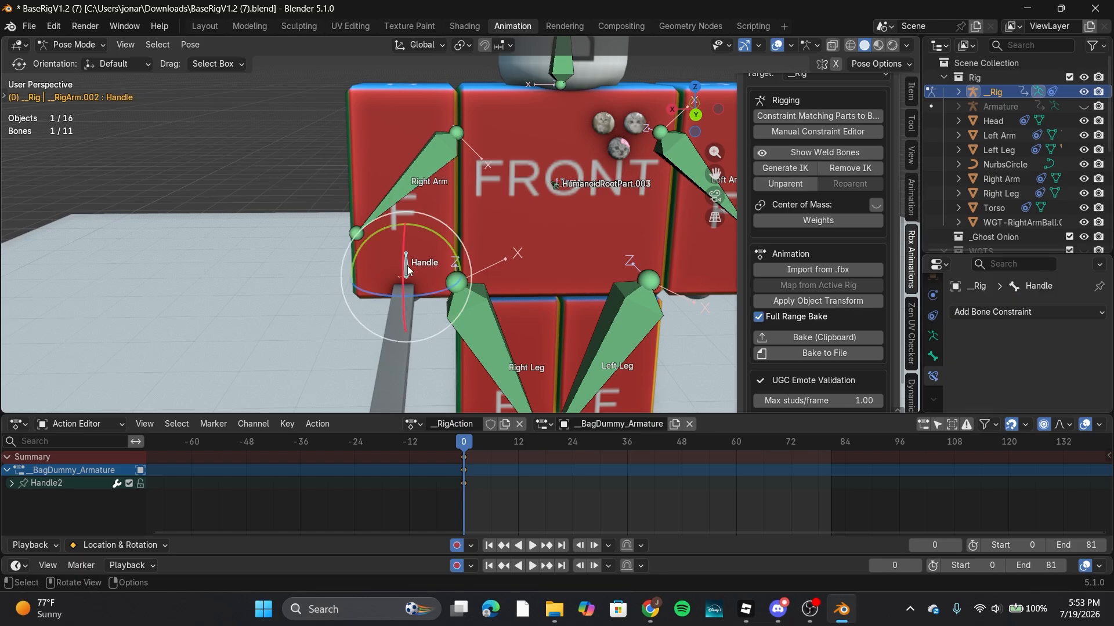
pyautogui.click(970, 315)
pyautogui.click(1051, 384)
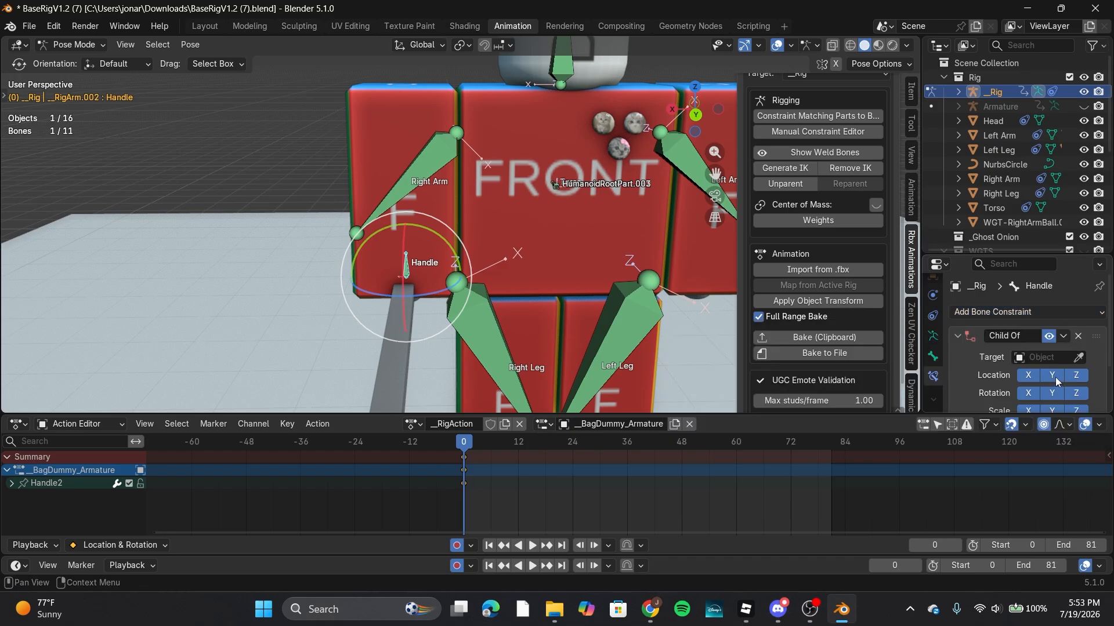
pyautogui.click(1047, 358)
pyautogui.click(1002, 410)
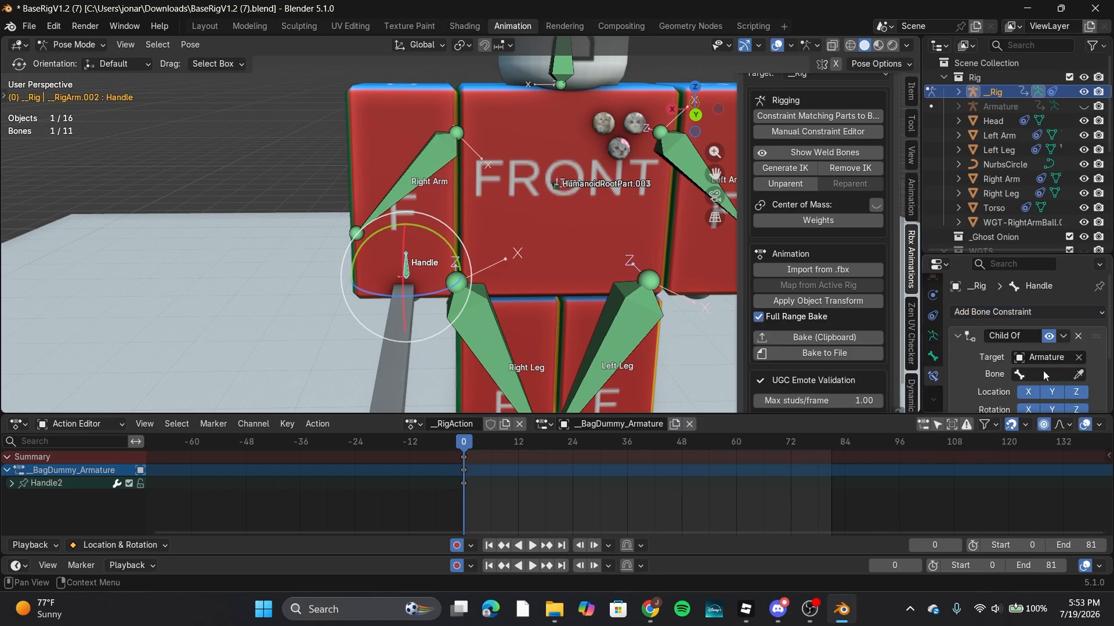
# Step: Set the Child Of constraint's bone to Handle and disable its X, Y and Z Location influence
pyautogui.click(1042, 377)
pyautogui.click(1032, 396)
pyautogui.scroll(-3, 1032, 395)
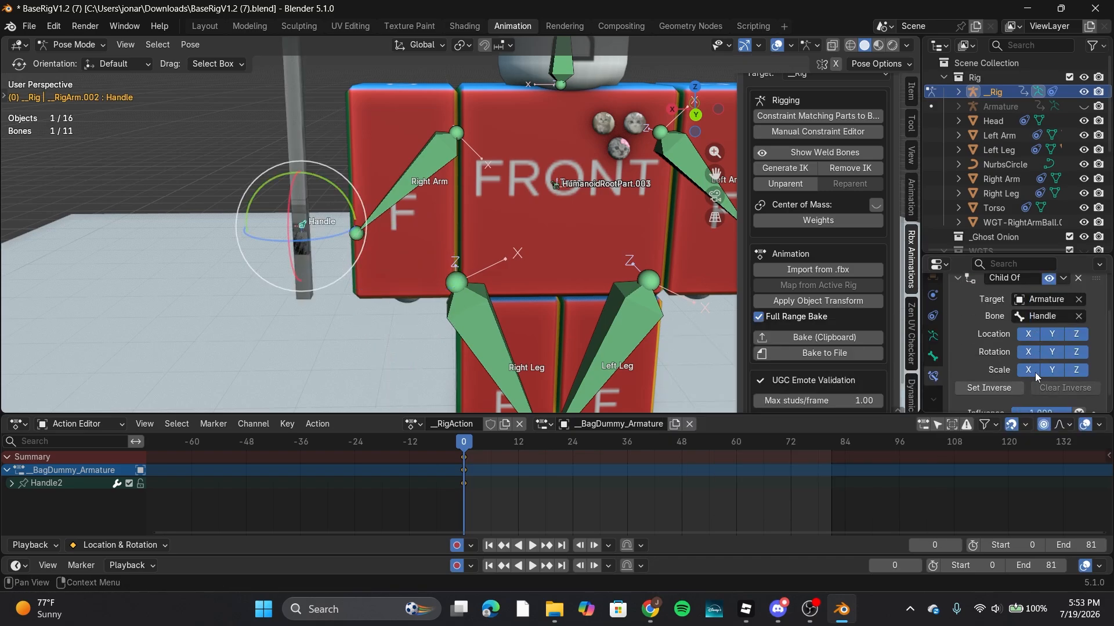
pyautogui.moveTo(1032, 338); pyautogui.dragTo(1059, 337)
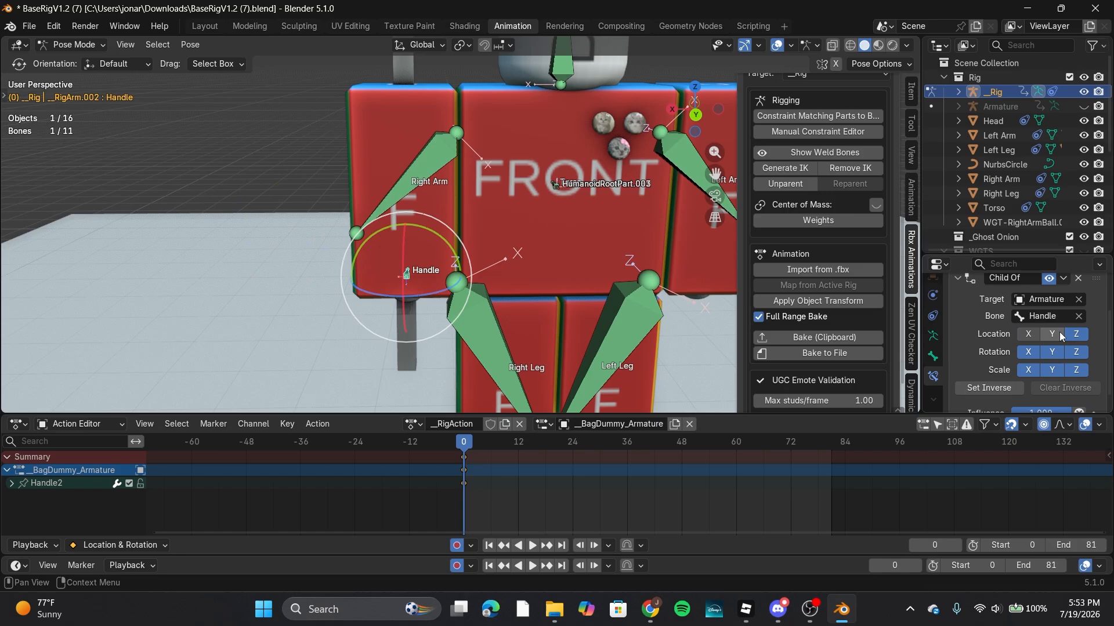
pyautogui.click(1018, 386)
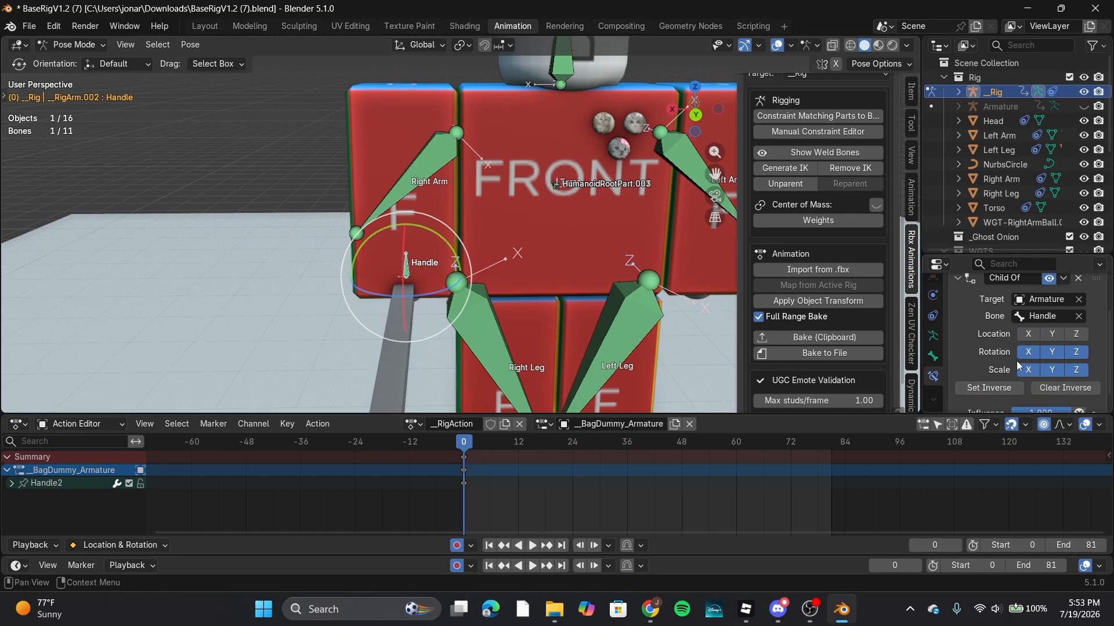
# Step: Add a Copy Location constraint to the Handle bone of __Rig, targeting the Handle bone of Armature
pyautogui.scroll(3, 1016, 348)
pyautogui.click(1028, 312)
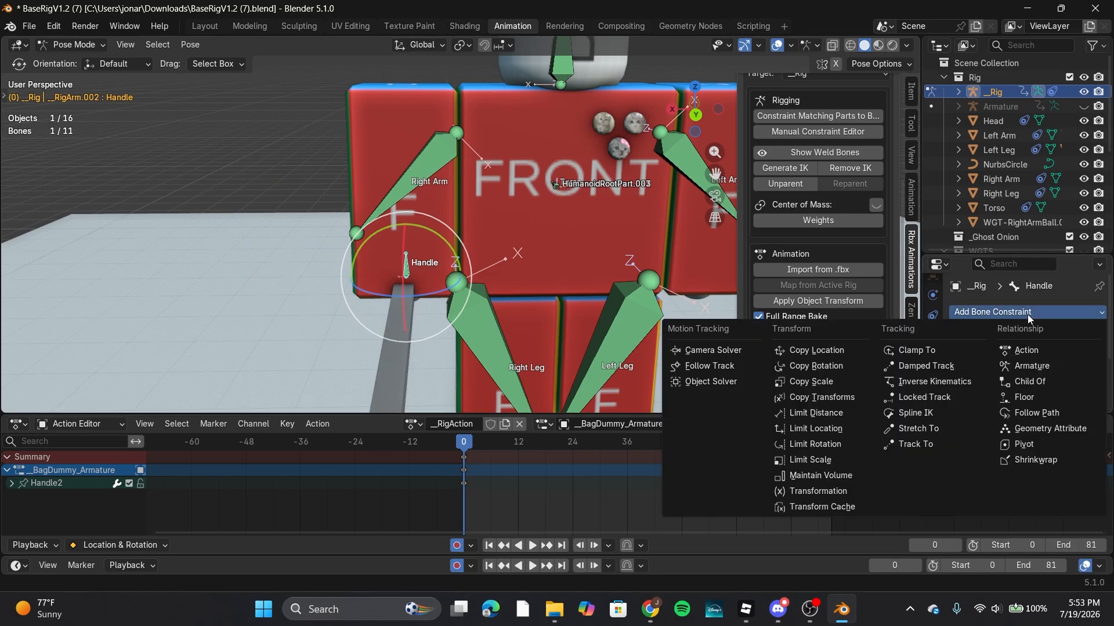
pyautogui.click(814, 350)
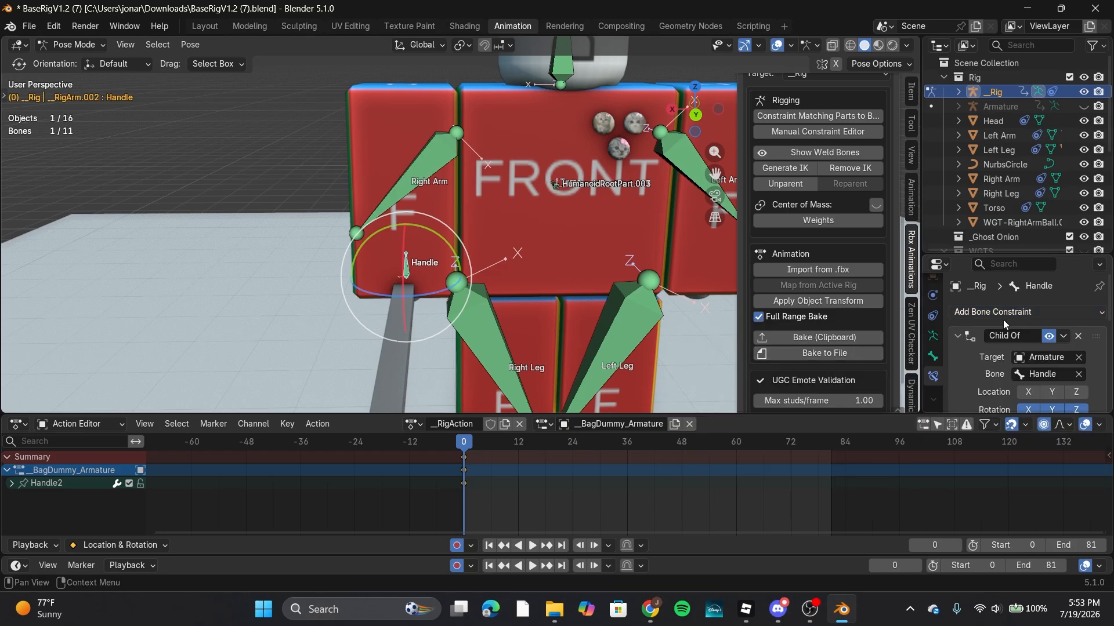
pyautogui.scroll(-5, 1031, 341)
pyautogui.click(1044, 314)
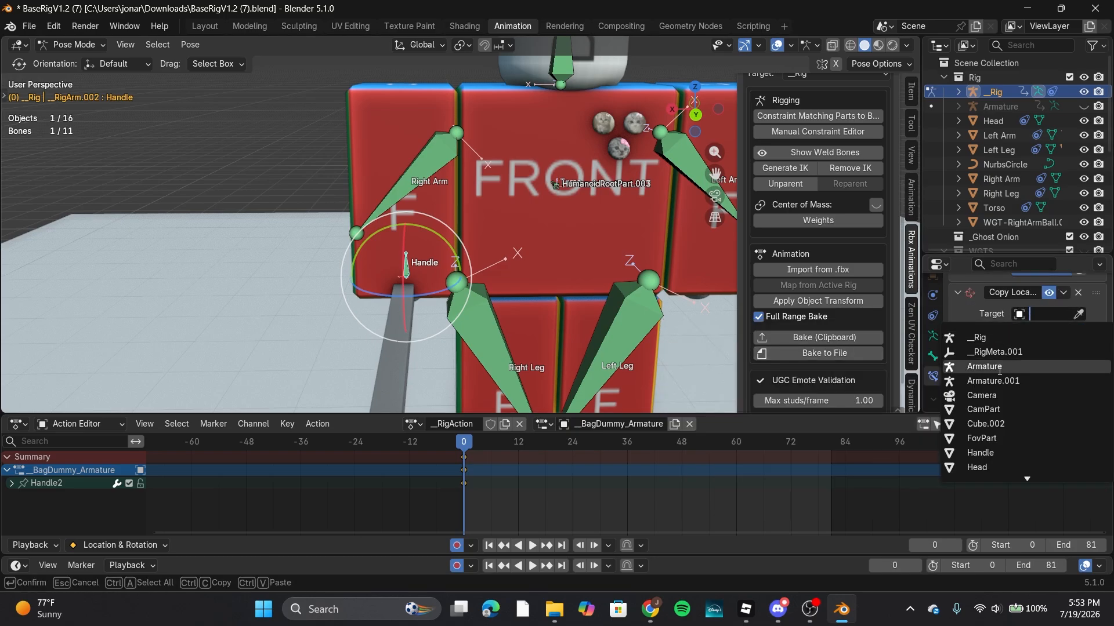
pyautogui.click(1027, 366)
pyautogui.click(1037, 329)
pyautogui.click(1038, 346)
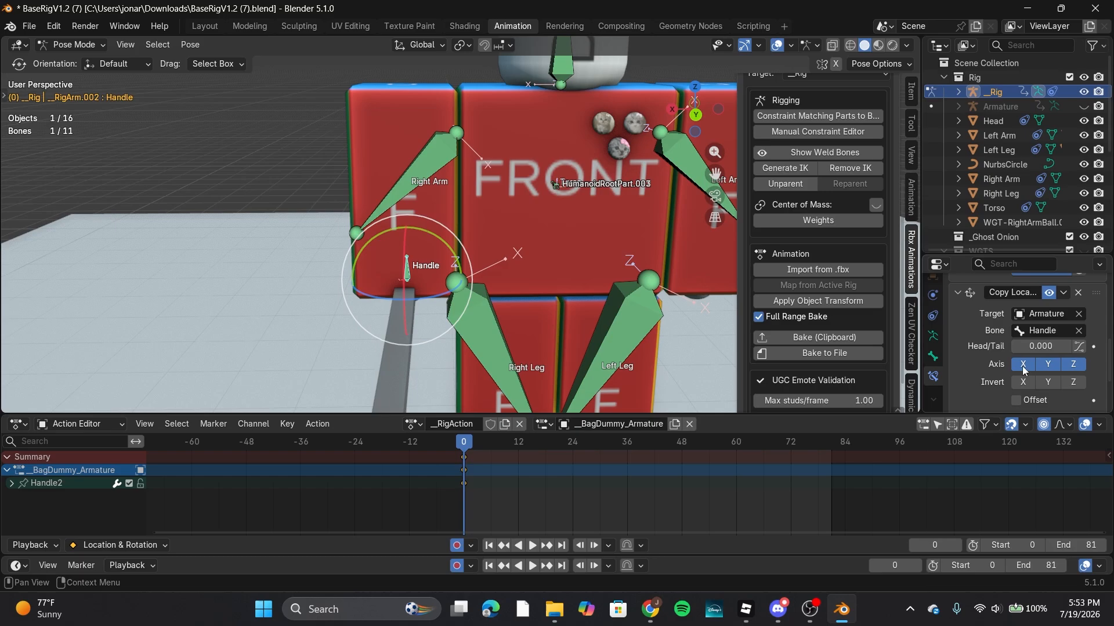
pyautogui.scroll(-2, 1023, 370)
# Step: Toggle Inherit Rotation for the Handle bone of __Rig and review the Bone Settings options
pyautogui.moveTo(432, 278); pyautogui.dragTo(500, 236, button='middle')
pyautogui.moveTo(622, 284); pyautogui.dragTo(736, 285, button='middle')
pyautogui.moveTo(618, 264); pyautogui.dragTo(468, 244, button='middle')
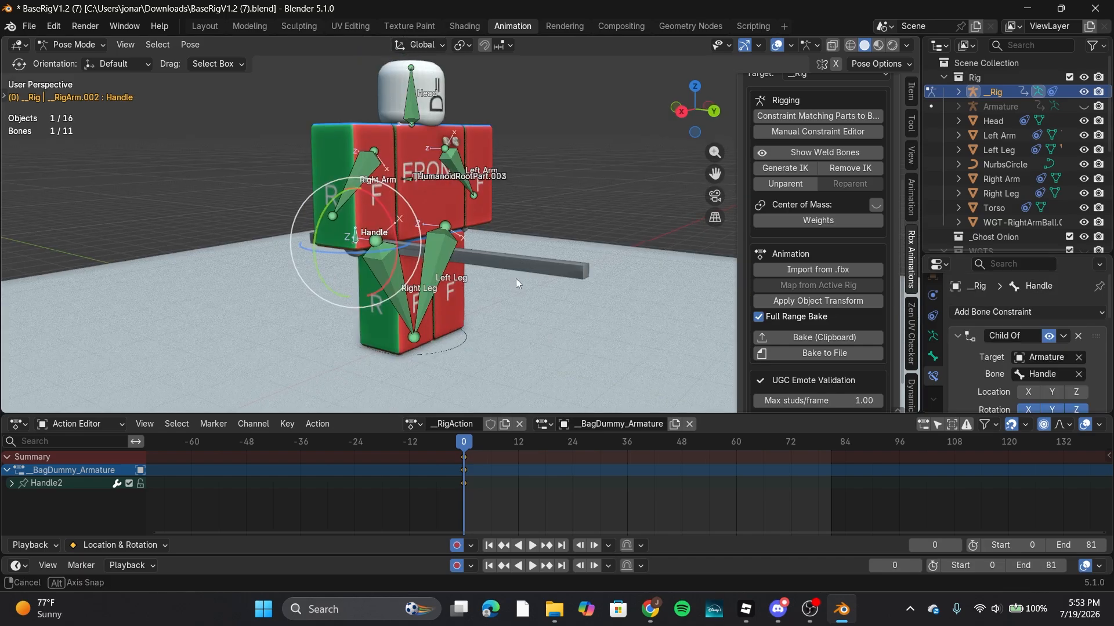
pyautogui.moveTo(516, 279); pyautogui.dragTo(590, 298, button='middle')
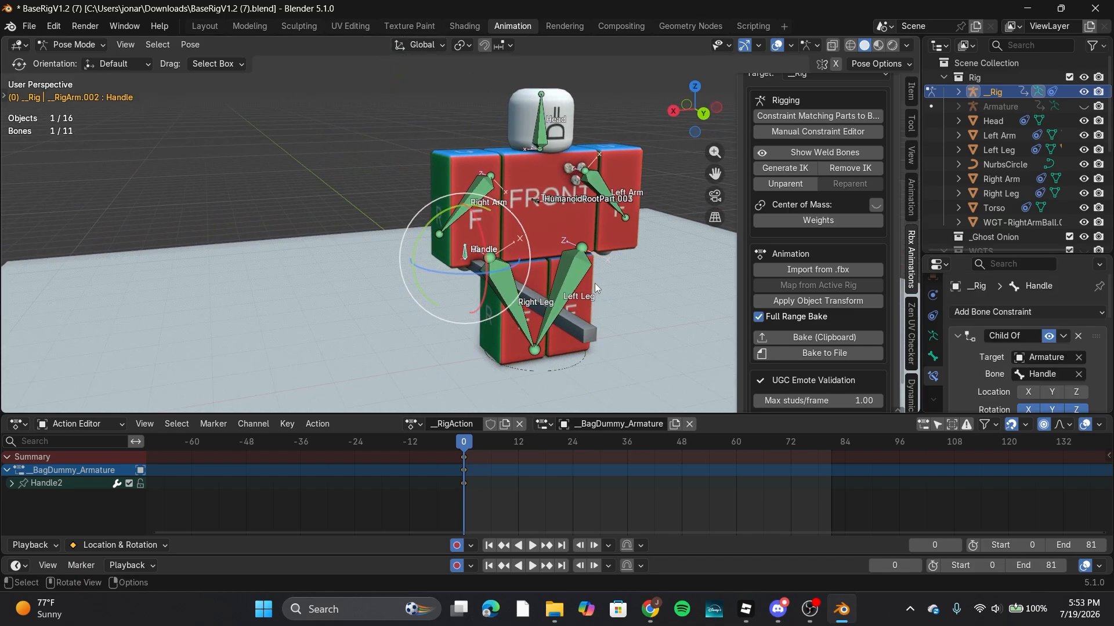
pyautogui.scroll(1, 596, 289)
pyautogui.scroll(1, 601, 279)
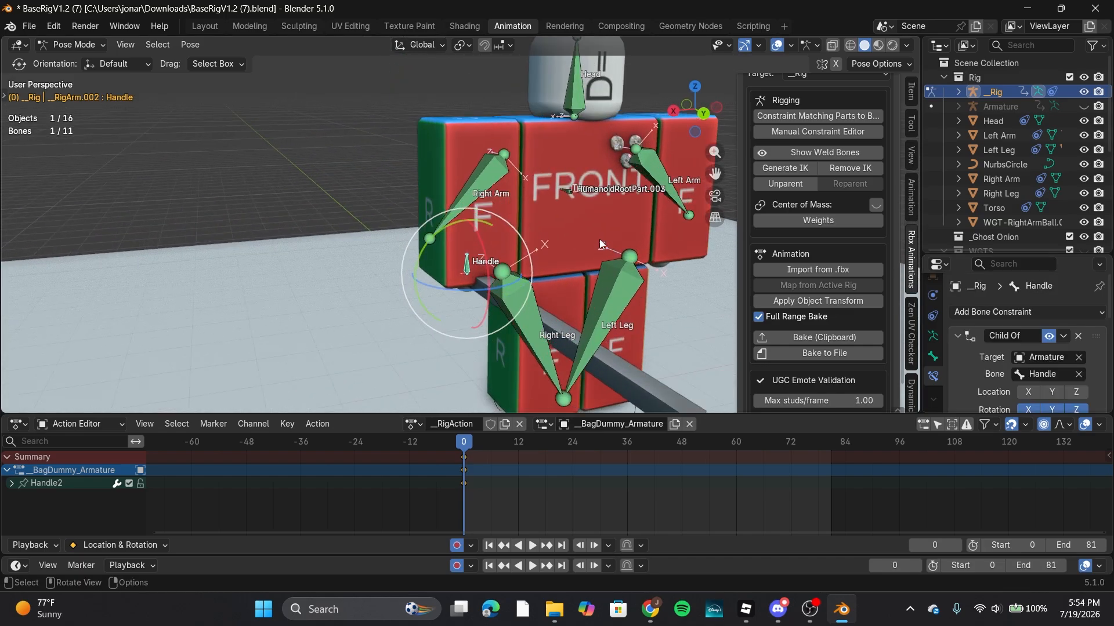
pyautogui.hotkey('shift', 'w')
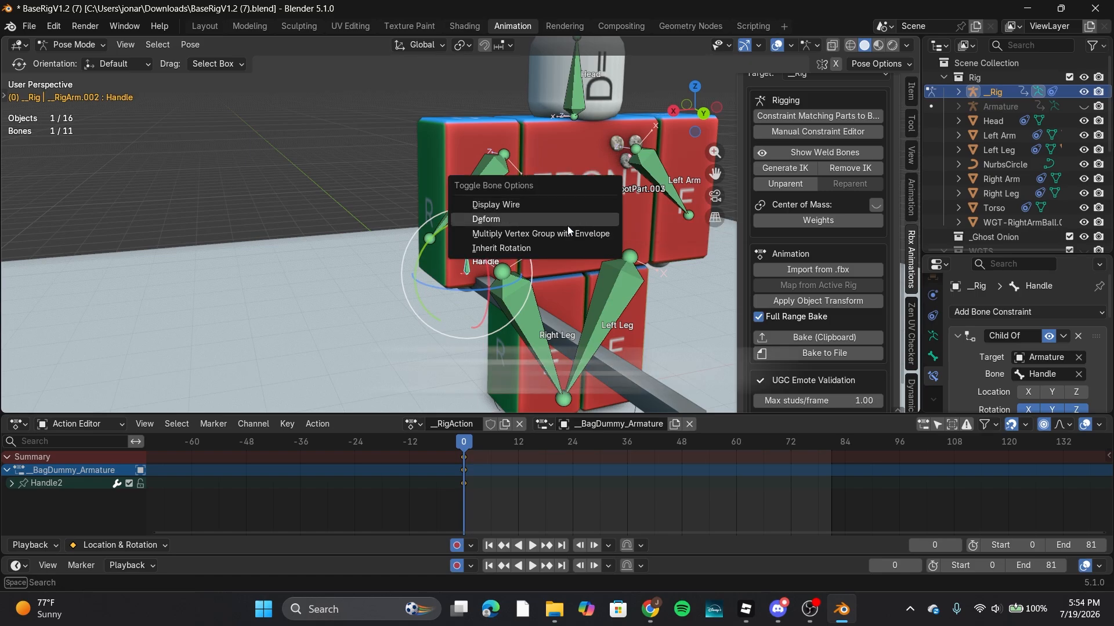
pyautogui.click(553, 246)
pyautogui.moveTo(204, 194); pyautogui.dragTo(148, 213, button='middle')
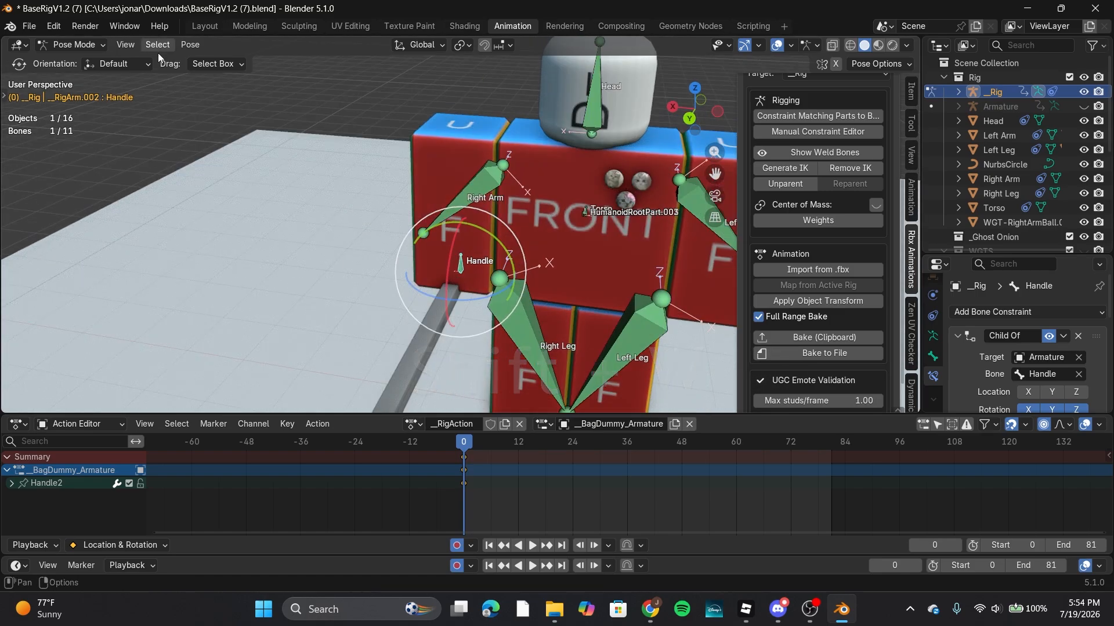
pyautogui.click(193, 44)
pyautogui.moveTo(308, 355)
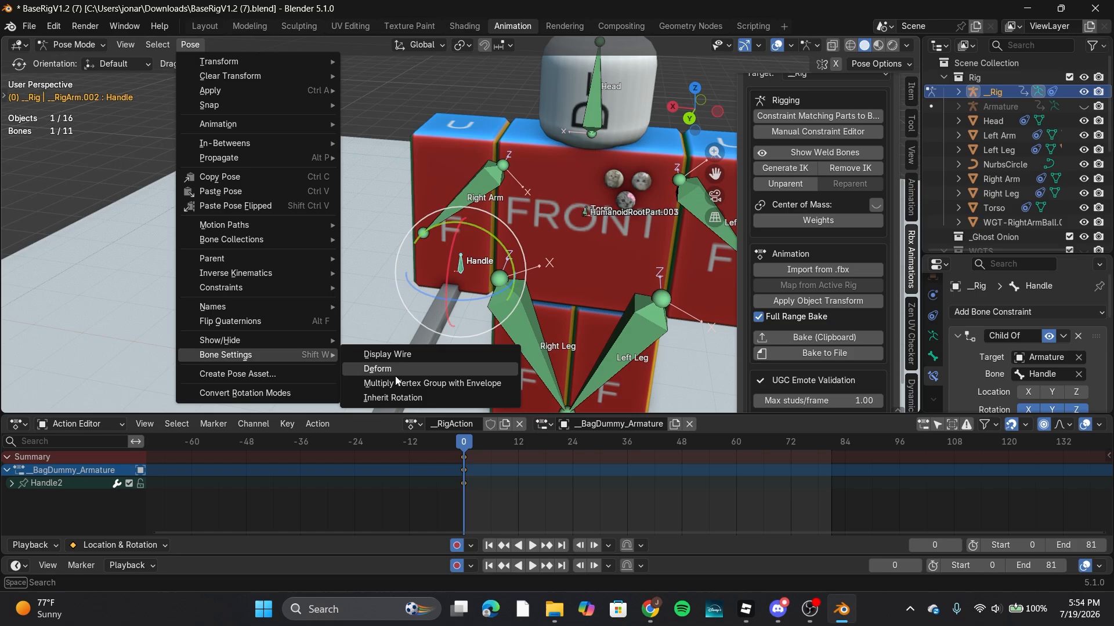
# Step: Return to Object Mode, show Armature and hide __Rig, and put Armature into Pose Mode
pyautogui.click(86, 44)
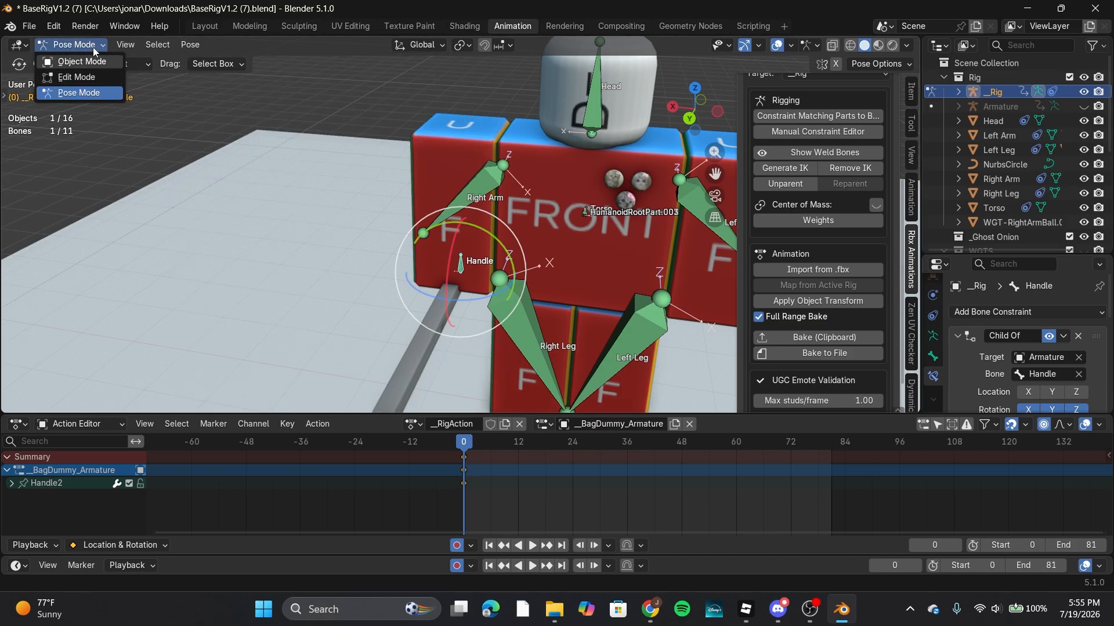
pyautogui.click(94, 62)
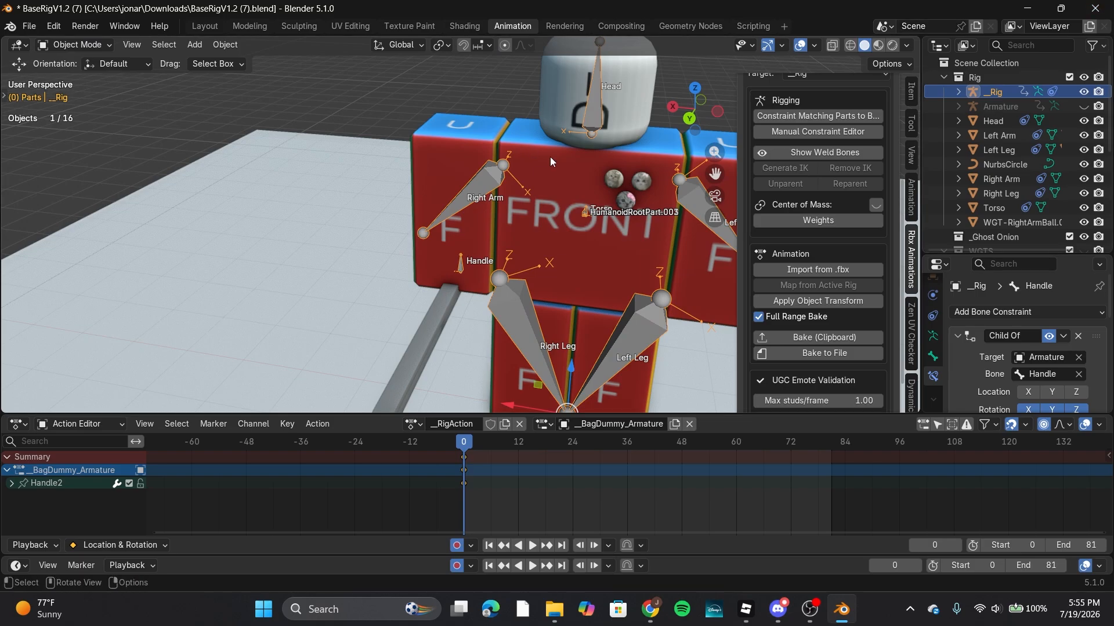
pyautogui.keyDown('shift'); pyautogui.moveTo(550, 157); pyautogui.dragTo(530, 145, button='middle'); pyautogui.keyUp('shift')
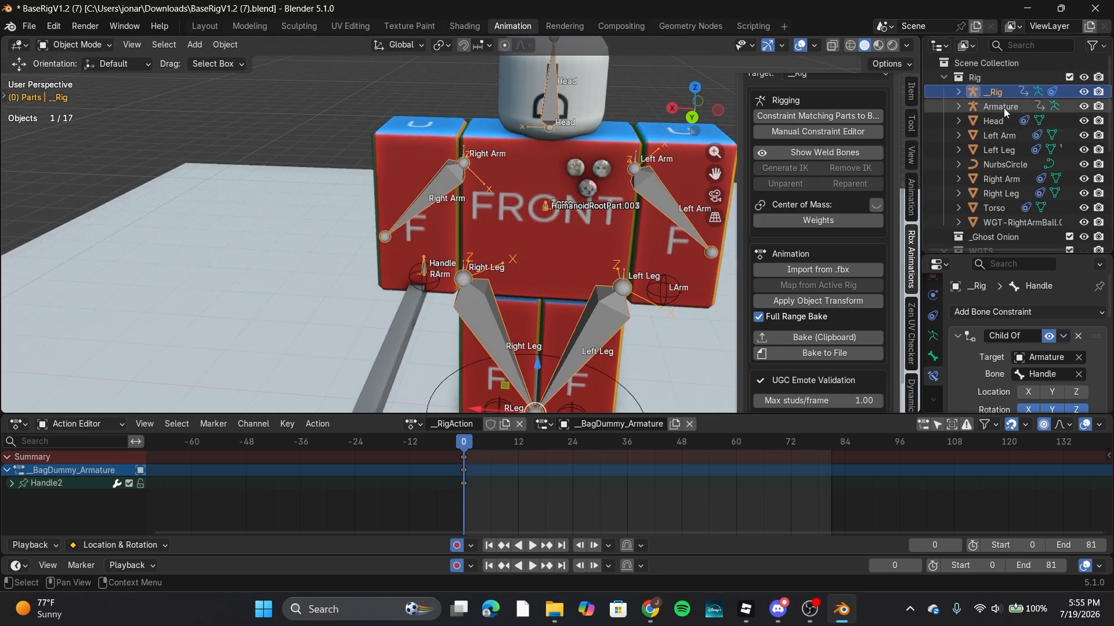
pyautogui.click(1085, 91)
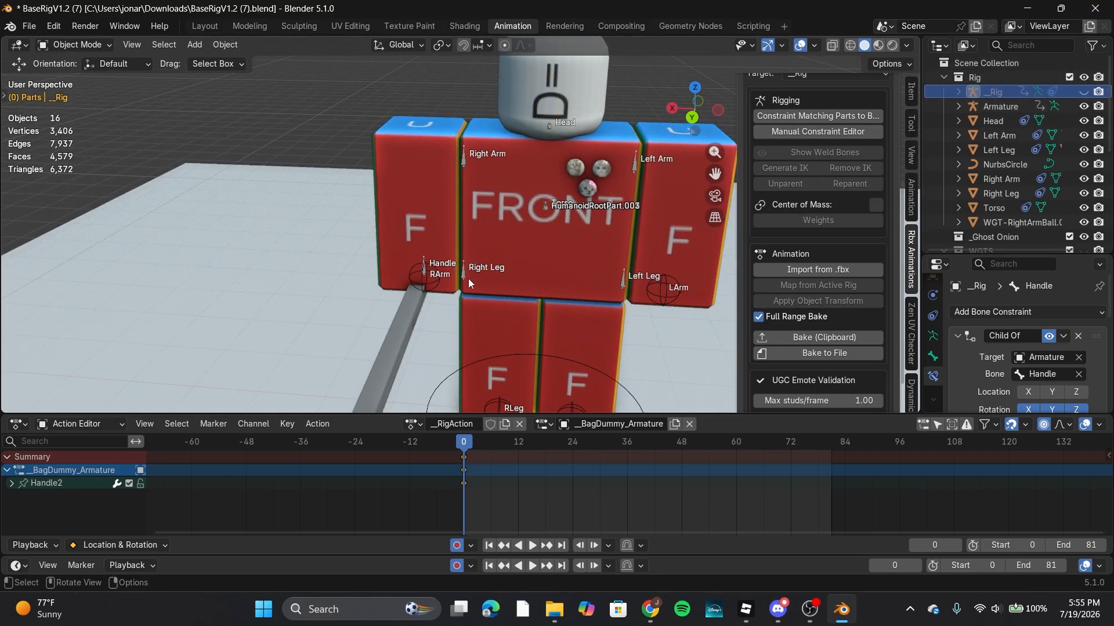
pyautogui.click(464, 155)
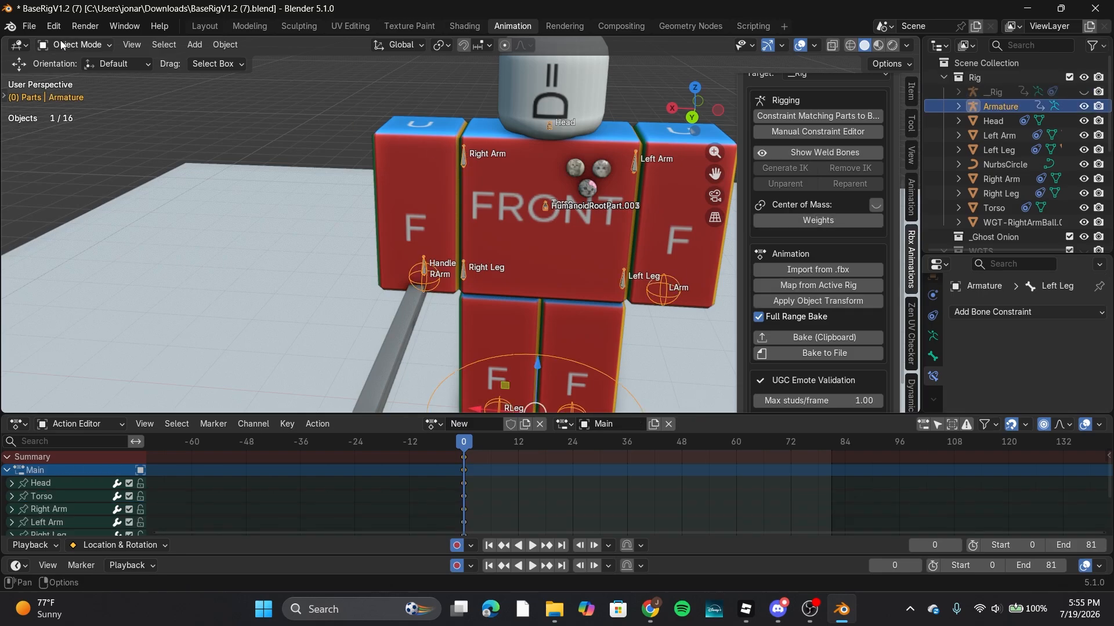
pyautogui.click(92, 94)
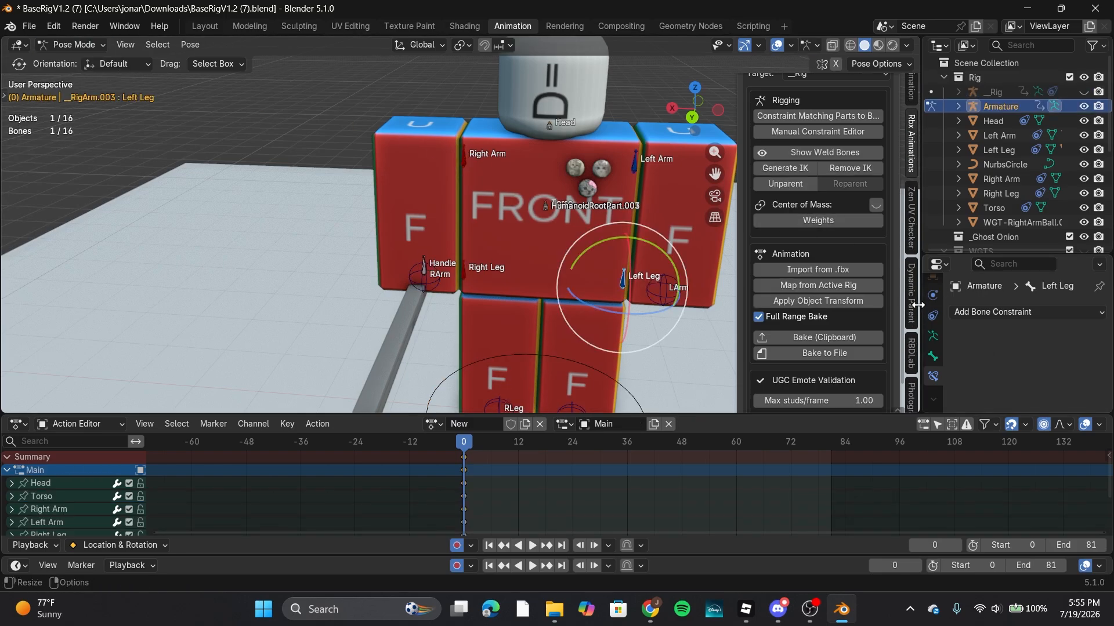
# Step: Create a Dynamic Parent constraint that attaches Armature's Handle bone to its Right Arm bone
pyautogui.click(911, 296)
pyautogui.moveTo(621, 224); pyautogui.dragTo(507, 194, button='middle')
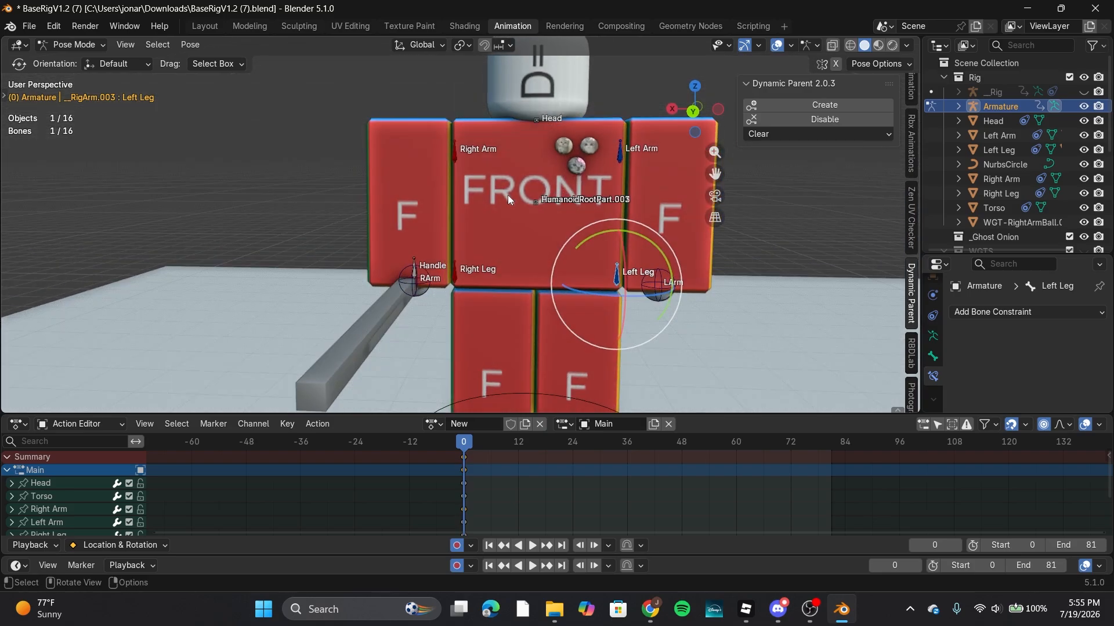
pyautogui.click(425, 264)
pyautogui.moveTo(420, 250); pyautogui.dragTo(494, 253, button='middle')
pyautogui.keyDown('shift'); pyautogui.moveTo(494, 253); pyautogui.dragTo(560, 213, button='middle'); pyautogui.keyUp('shift')
pyautogui.scroll(4, 480, 249)
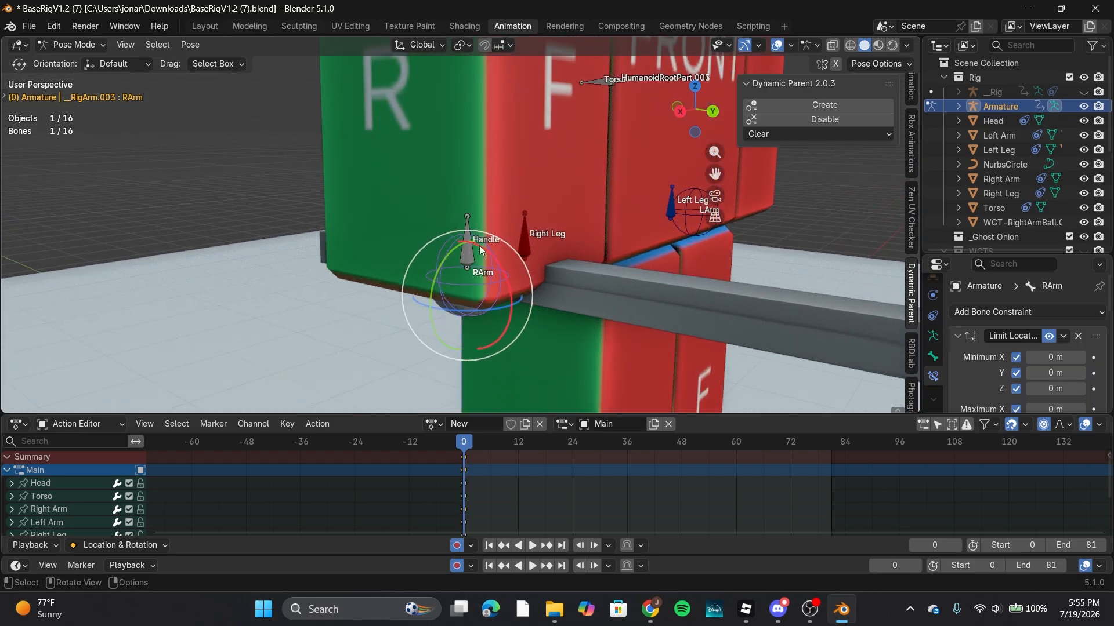
pyautogui.click(468, 225)
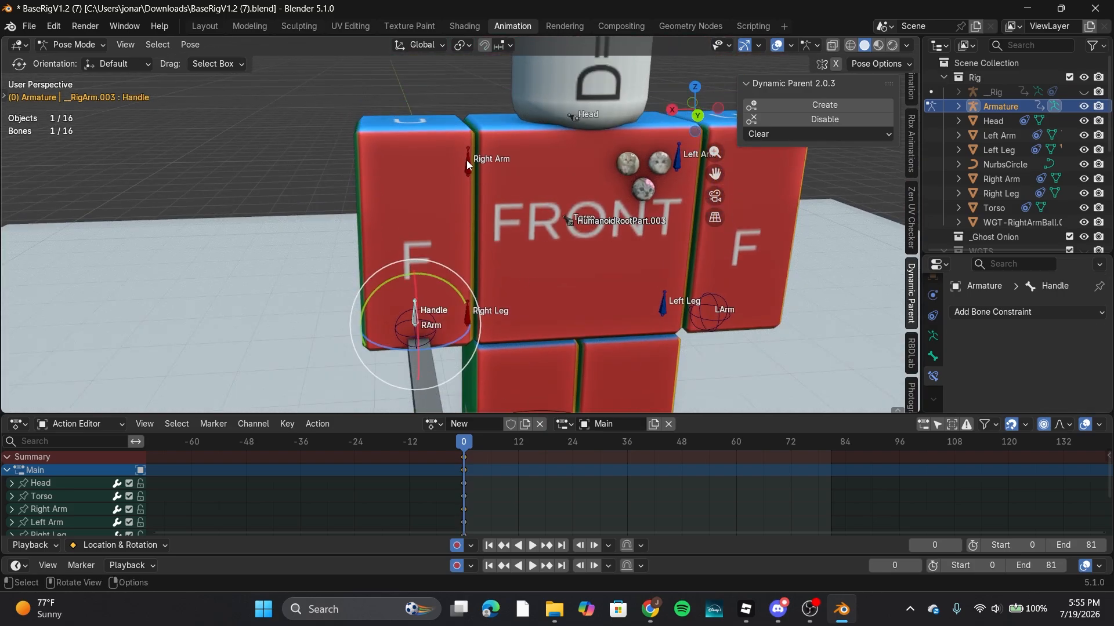
pyautogui.click(466, 160)
pyautogui.moveTo(483, 176); pyautogui.dragTo(524, 184, button='middle')
pyautogui.scroll(4, 523, 227)
pyautogui.keyDown('shift'); pyautogui.click(399, 285); pyautogui.keyUp('shift')
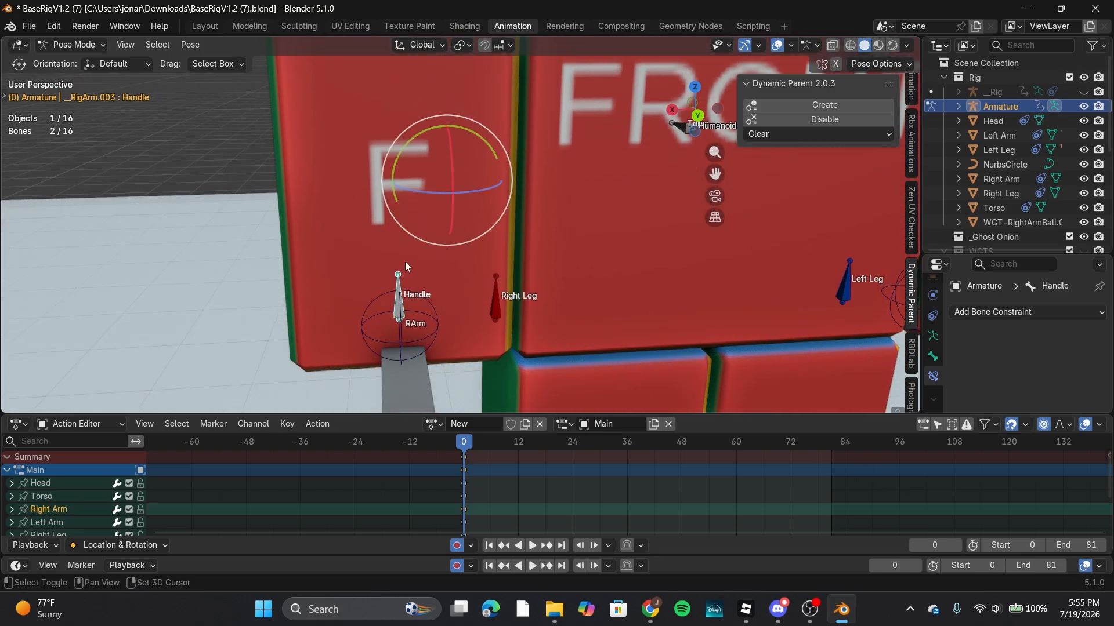
pyautogui.scroll(-6, 586, 188)
pyautogui.click(852, 104)
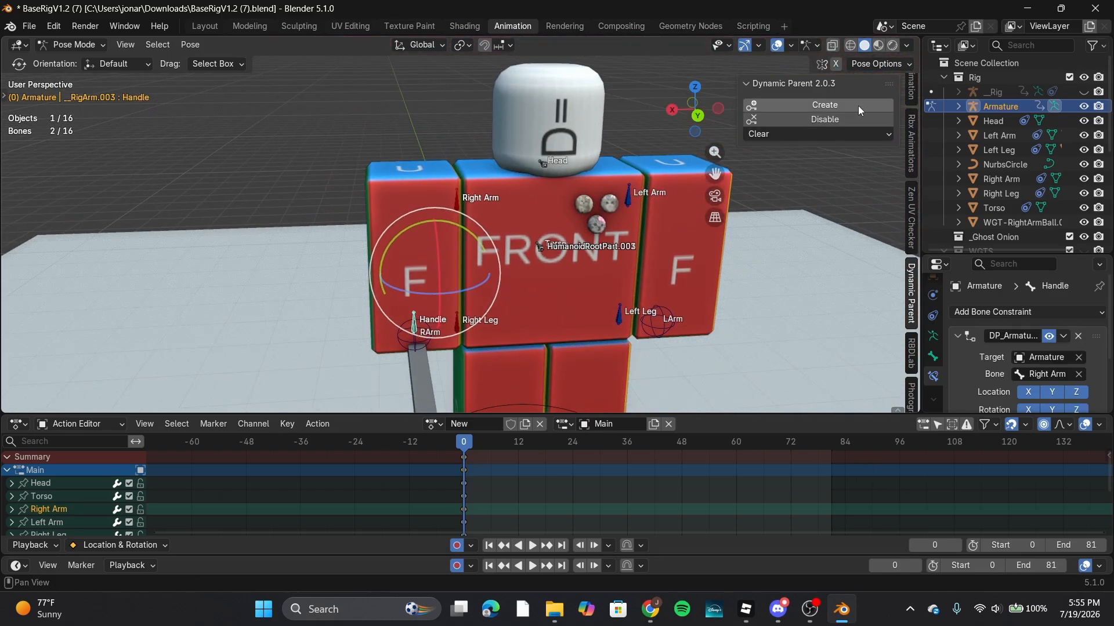
pyautogui.click(910, 307)
# Step: Test the lightsaber attachment by freely rotating Armature's Right Arm bone from two view angles, undoing the rotation
pyautogui.click(491, 246)
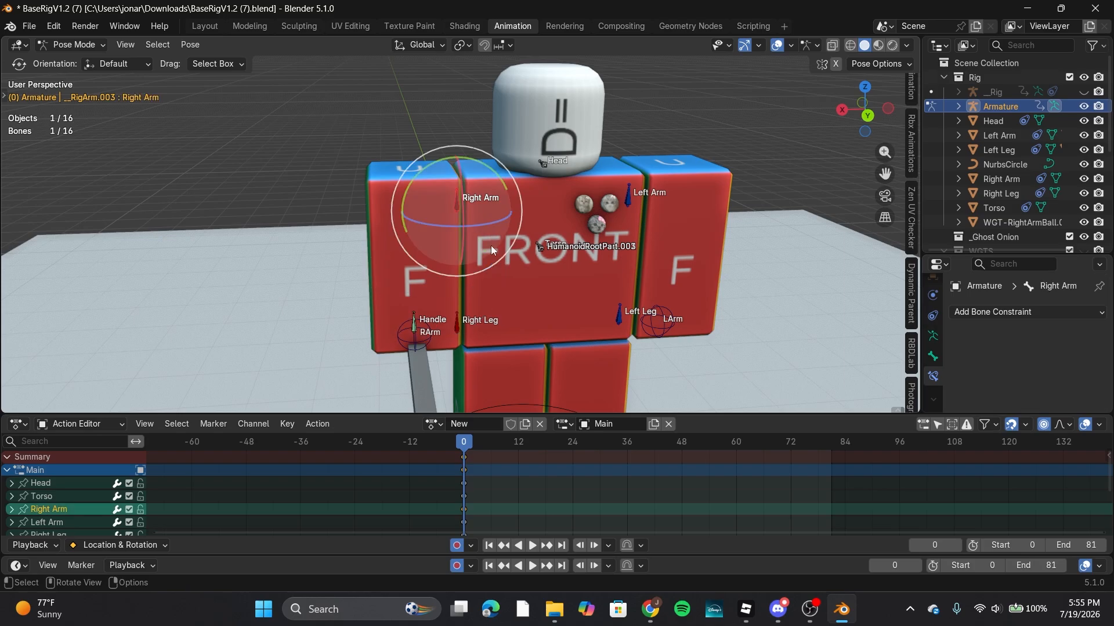
pyautogui.press('r')
pyautogui.press('r')
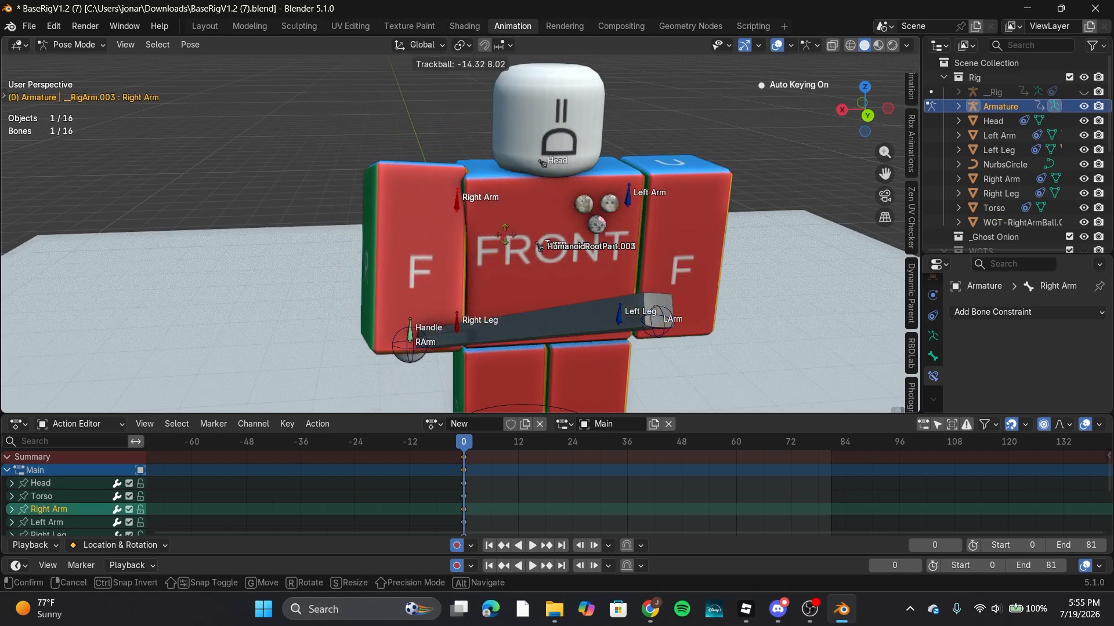
pyautogui.click(473, 228)
pyautogui.hotkey('ctrl', 'z')
pyautogui.moveTo(472, 227); pyautogui.dragTo(493, 243, button='middle')
pyautogui.press('r')
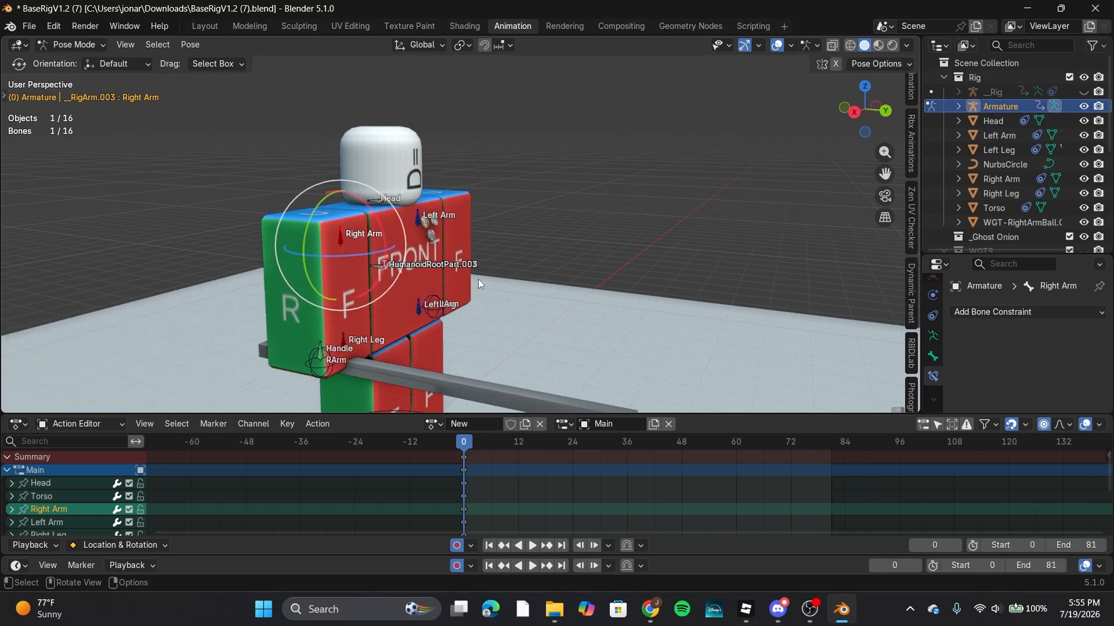
pyautogui.press('r')
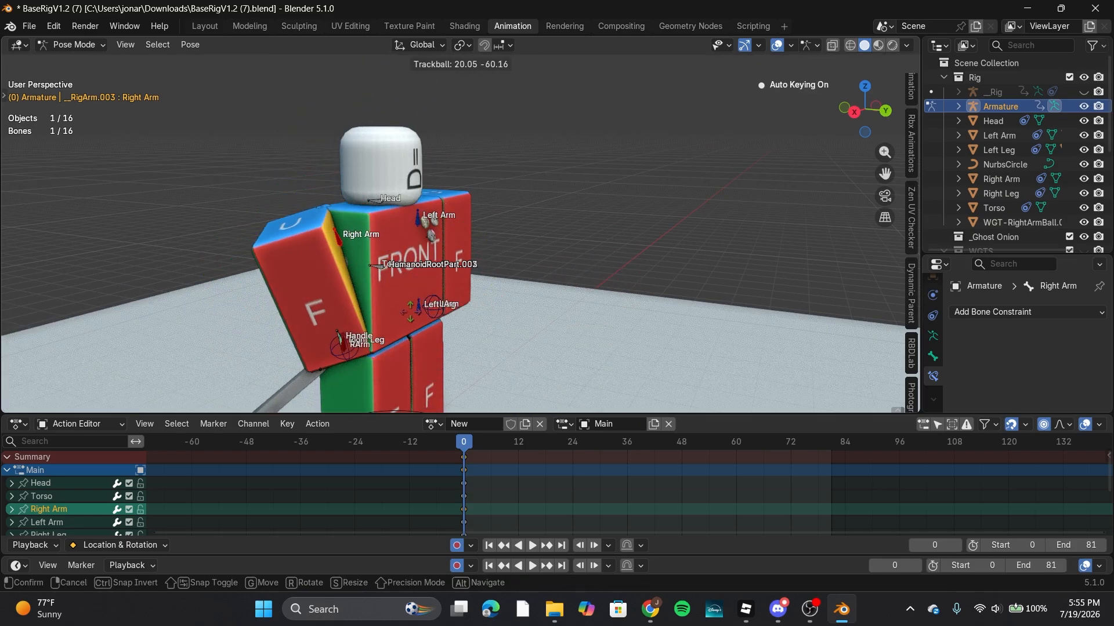
pyautogui.click(456, 255)
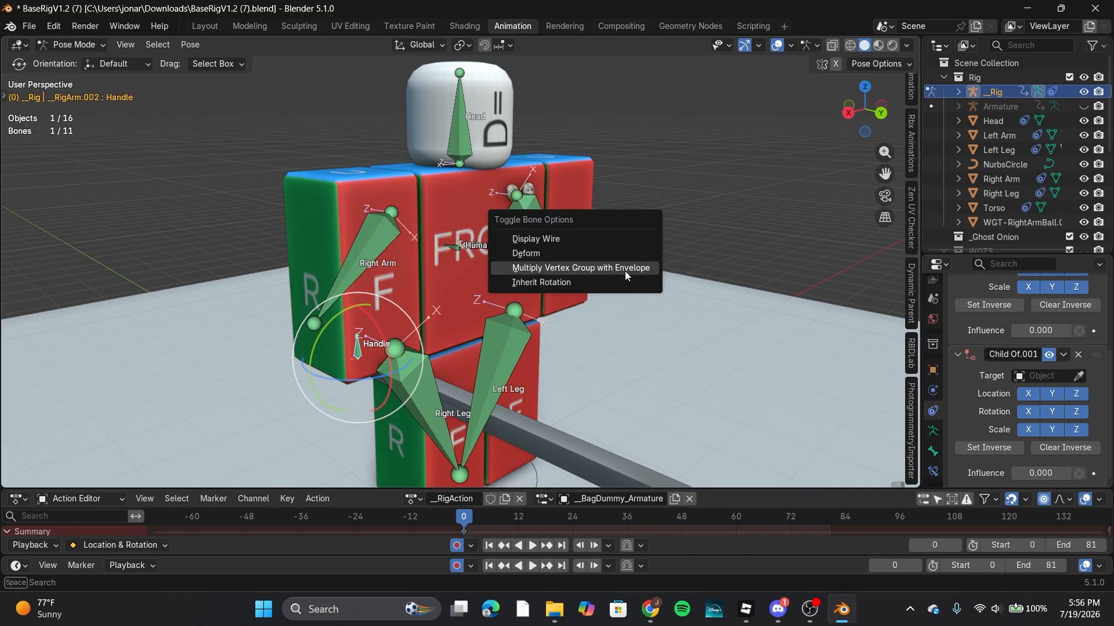
# Step: Toggle Inherit Rotation again for the Handle bone of __Rig and try rotating the Right Arm bone
pyautogui.click(603, 282)
pyautogui.click(384, 243)
pyautogui.press('r')
pyautogui.press('r')
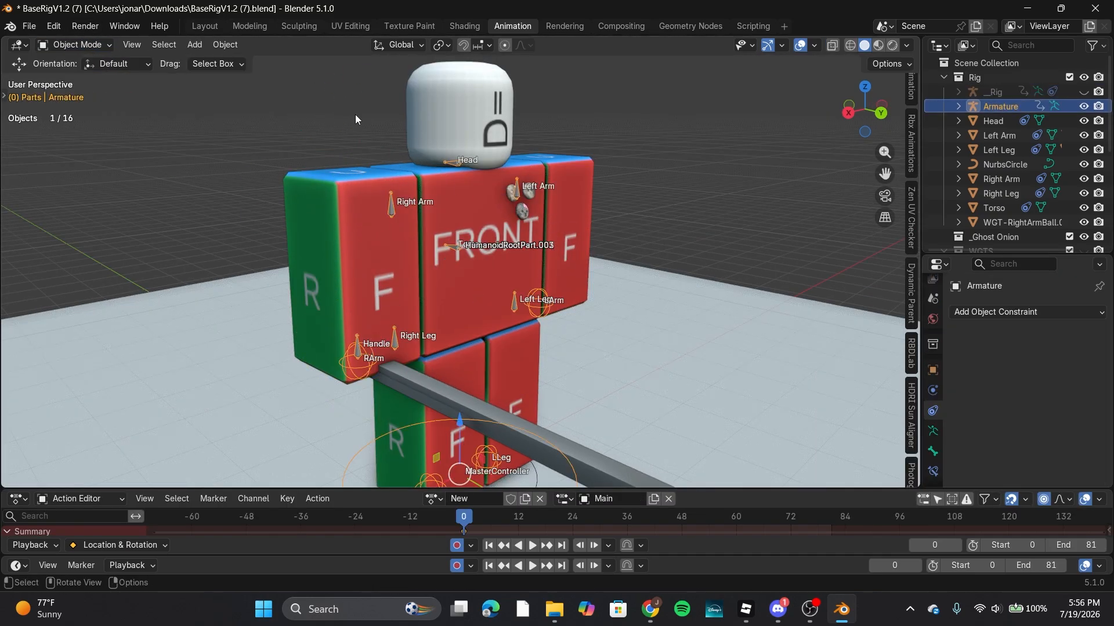
# Step: Put Armature into Pose Mode and test-rotate its Right Arm bone, reverting each rotation
pyautogui.click(79, 92)
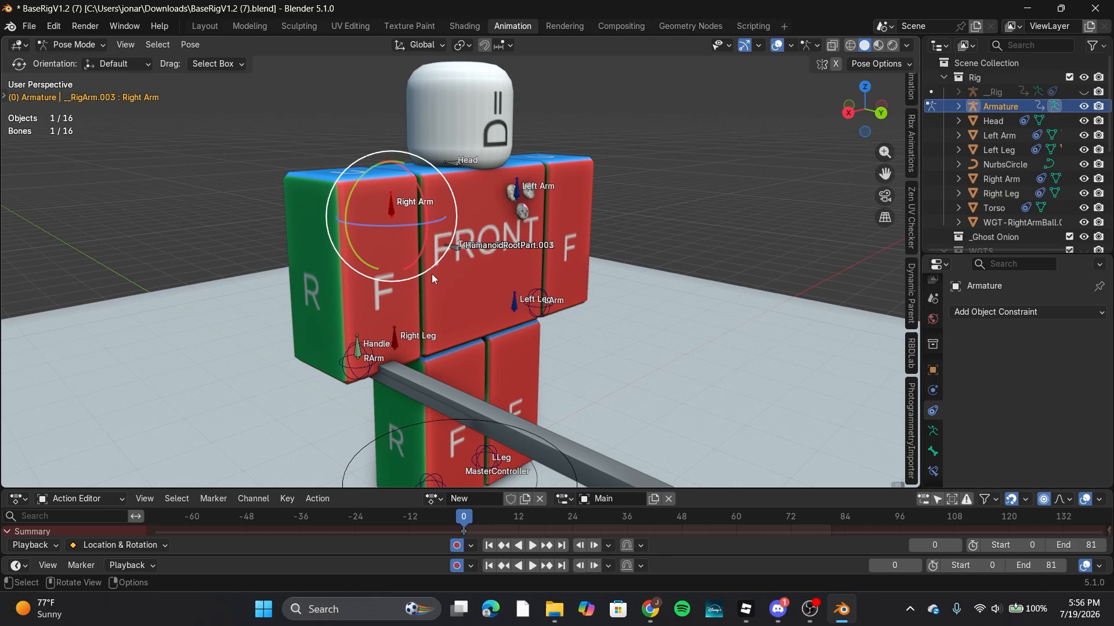
pyautogui.press('r')
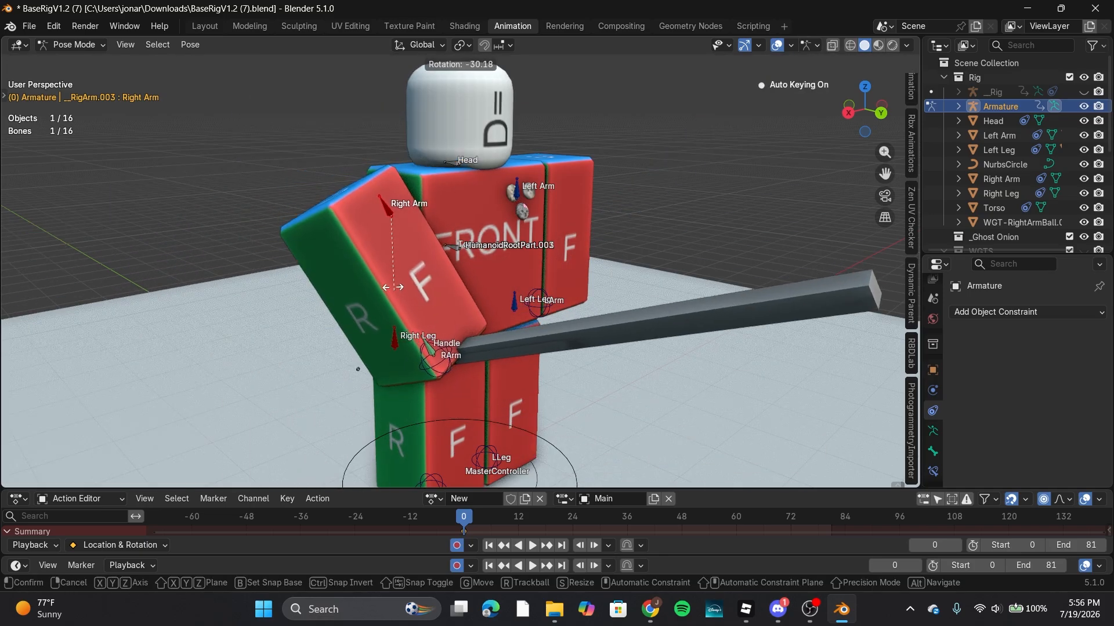
pyautogui.press('r')
pyautogui.click(417, 292)
pyautogui.hotkey('ctrl', 'z')
pyautogui.press('r')
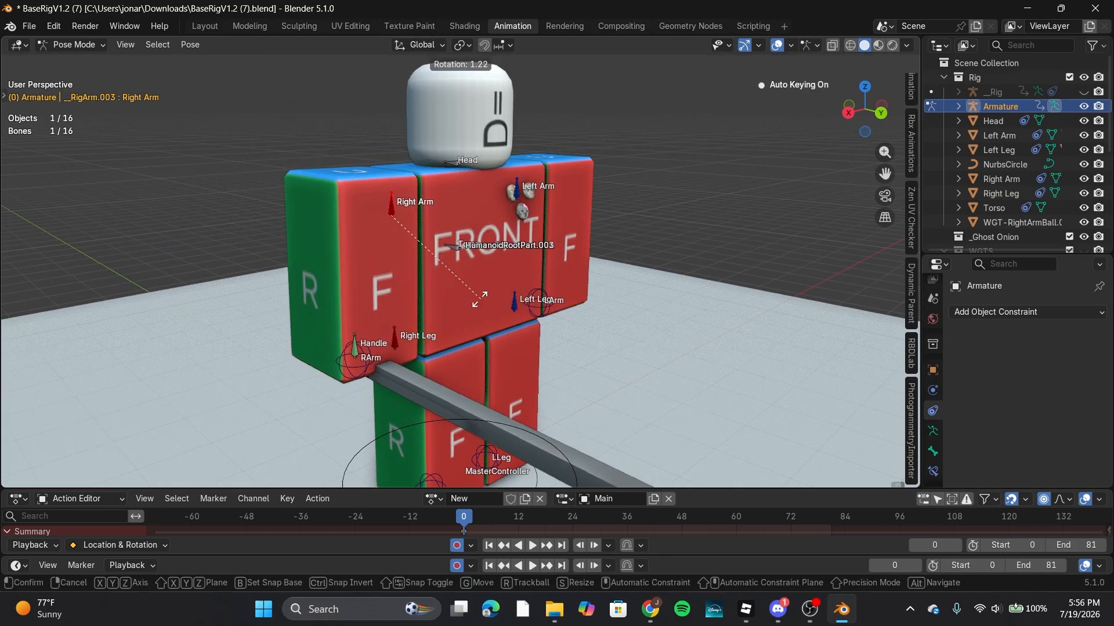
pyautogui.rightClick(479, 299)
# Step: Enlarge the Action Editor area and frame the whole character in the viewport
pyautogui.moveTo(479, 299); pyautogui.dragTo(406, 489, button='middle')
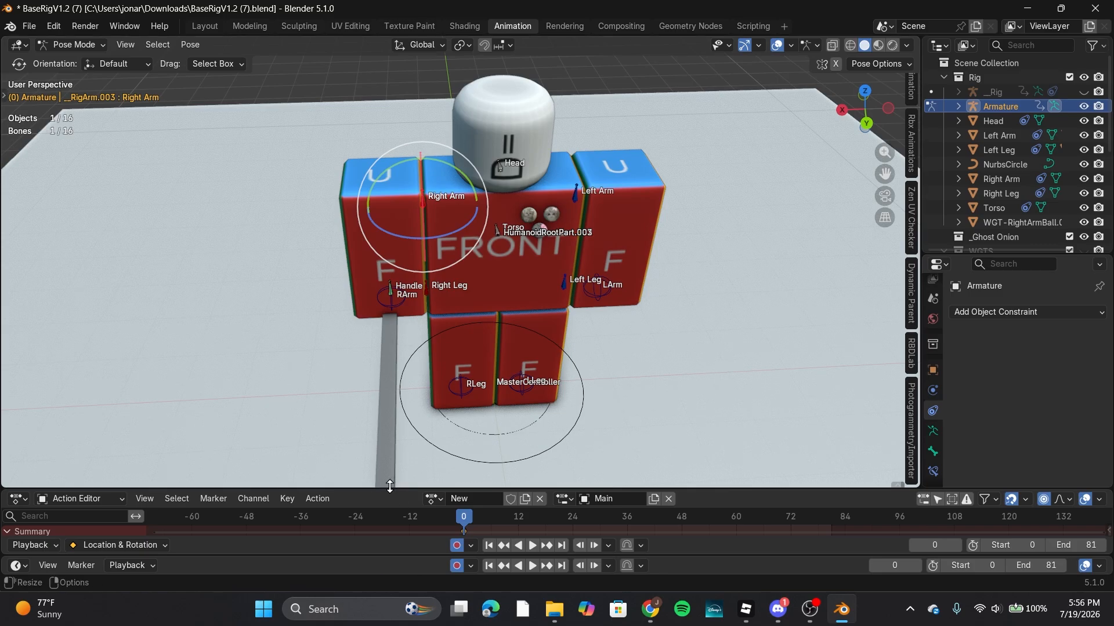
pyautogui.moveTo(389, 486); pyautogui.dragTo(400, 364)
pyautogui.scroll(-3, 524, 260)
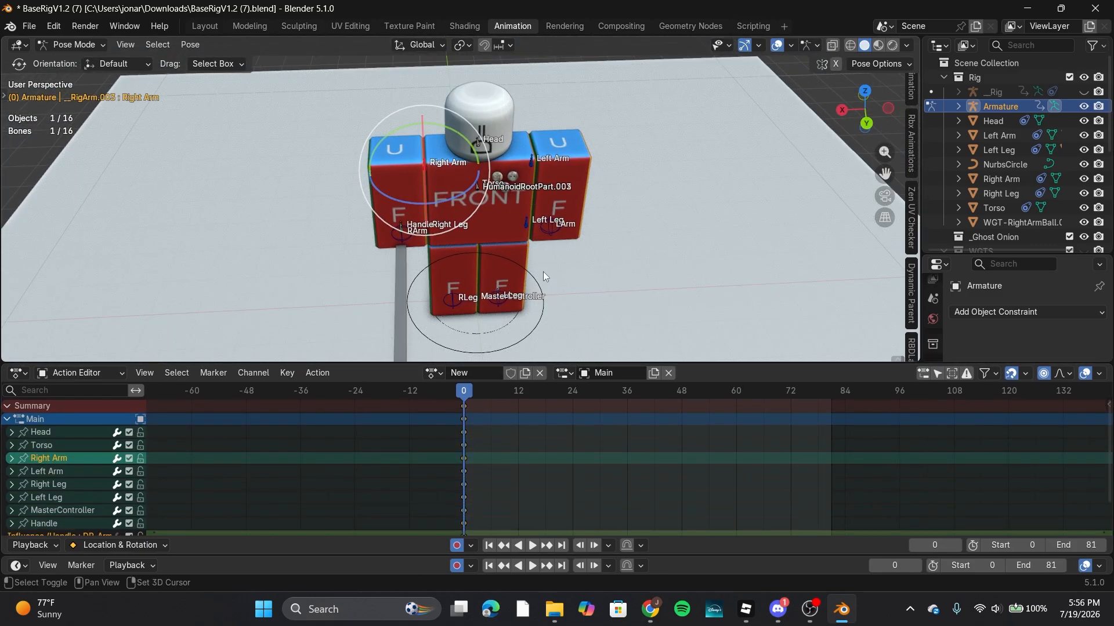
# Step: Rotate Armature's Torso and upper-body bones at frame 0 into a twisted, forward-leaning stance
pyautogui.click(476, 188)
pyautogui.moveTo(522, 249); pyautogui.dragTo(639, 251, button='middle')
pyautogui.press('r')
pyautogui.click(589, 285)
pyautogui.click(522, 145)
pyautogui.press('r')
pyautogui.click(653, 214)
pyautogui.click(400, 215)
# Step: From the right side view, move the body and limb bones and rotate the Left Leg into a stride pose at frame 0
pyautogui.click(886, 111)
pyautogui.click(864, 109)
pyautogui.press('g')
pyautogui.click(576, 181)
pyautogui.click(551, 237)
pyautogui.press('g')
pyautogui.click(487, 174)
pyautogui.press('g')
pyautogui.click(464, 232)
pyautogui.press('r')
pyautogui.click(499, 232)
pyautogui.press('r')
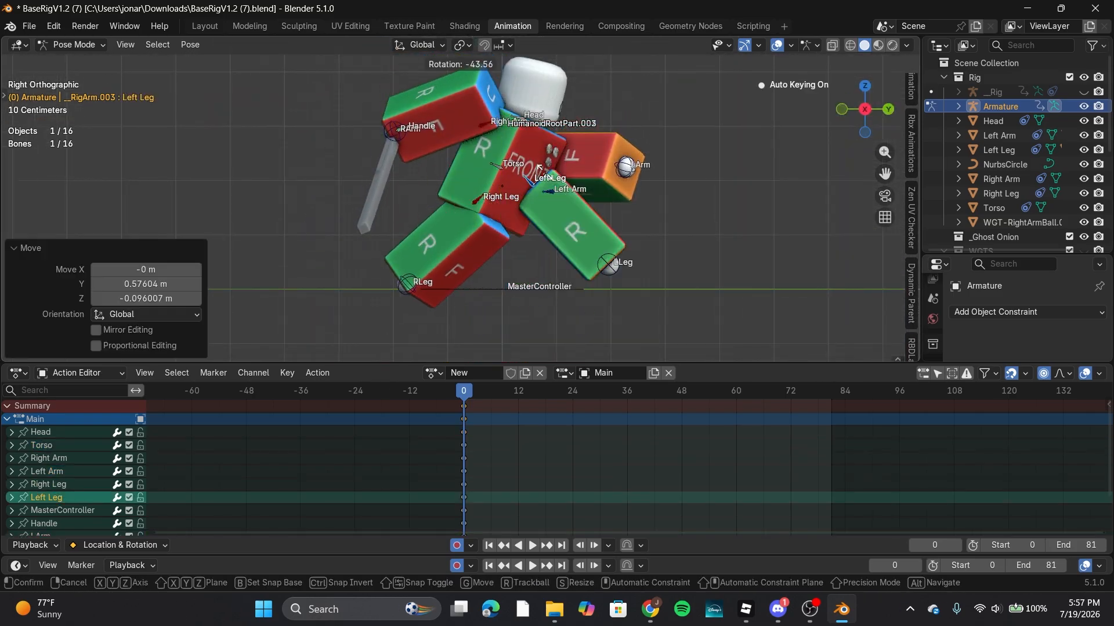
# Step: Refine the frame 0 stance by moving and rotating the remaining leg and Right Arm bones
pyautogui.click(443, 249)
pyautogui.press('g')
pyautogui.click(519, 204)
pyautogui.press('g')
pyautogui.press('r')
pyautogui.press('r')
# Step: Copy the pose of all Armature bones and paste it at frame 81
pyautogui.press('a')
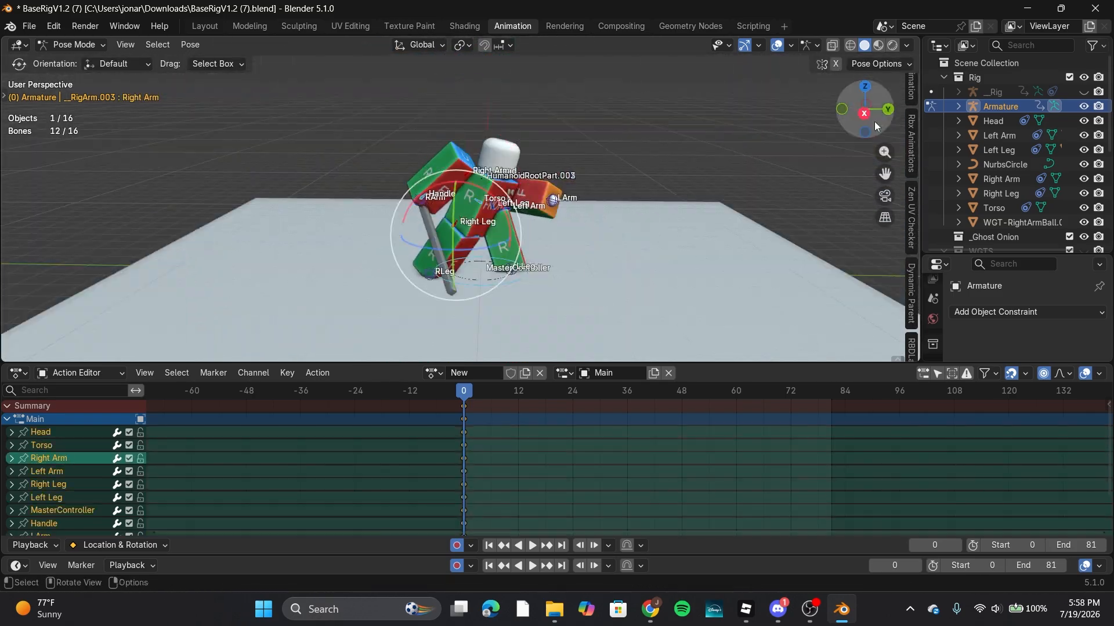
pyautogui.click(865, 111)
pyautogui.hotkey('ctrl', 'c')
pyautogui.click(832, 391)
pyautogui.hotkey('ctrl', 'v')
# Step: At frame 42, lower the Torso bone slightly and rotate the Right Leg bone to suit
pyautogui.click(655, 393)
pyautogui.scroll(3, 464, 192)
pyautogui.click(544, 267)
pyautogui.press('g')
pyautogui.moveTo(655, 396); pyautogui.dragTo(620, 398)
pyautogui.click(453, 249)
pyautogui.press('r')
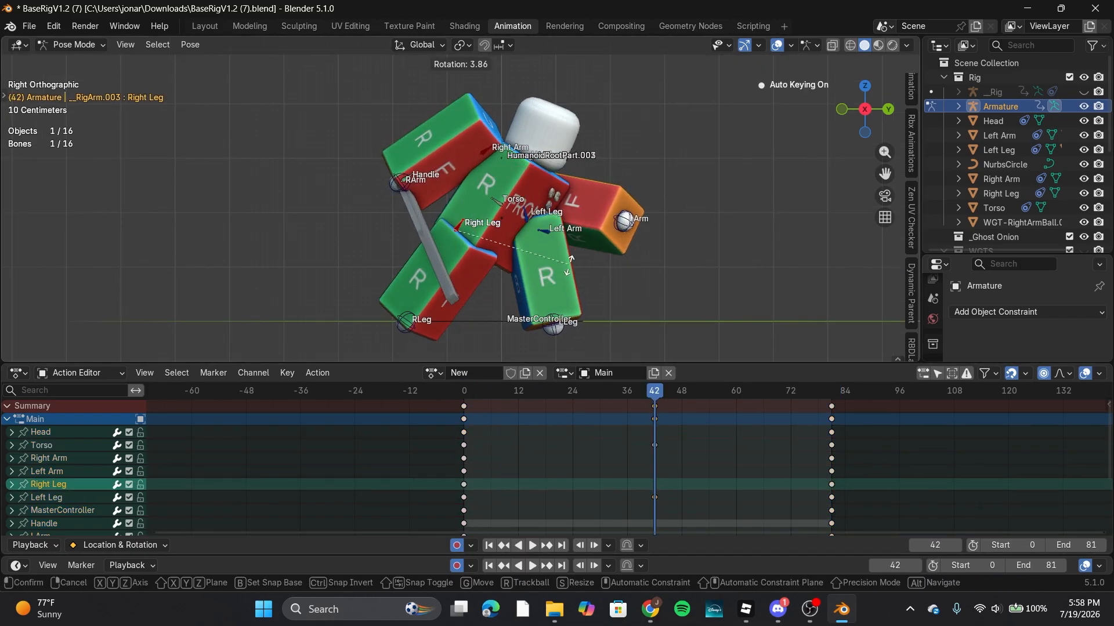
# Step: Rotate the Left Arm, Right Arm and Head bones slightly at frame 42 and play the animation
pyautogui.click(614, 215)
pyautogui.press('r')
pyautogui.click(504, 115)
pyautogui.press('r')
pyautogui.press('space')
pyautogui.click(580, 130)
pyautogui.press('r')
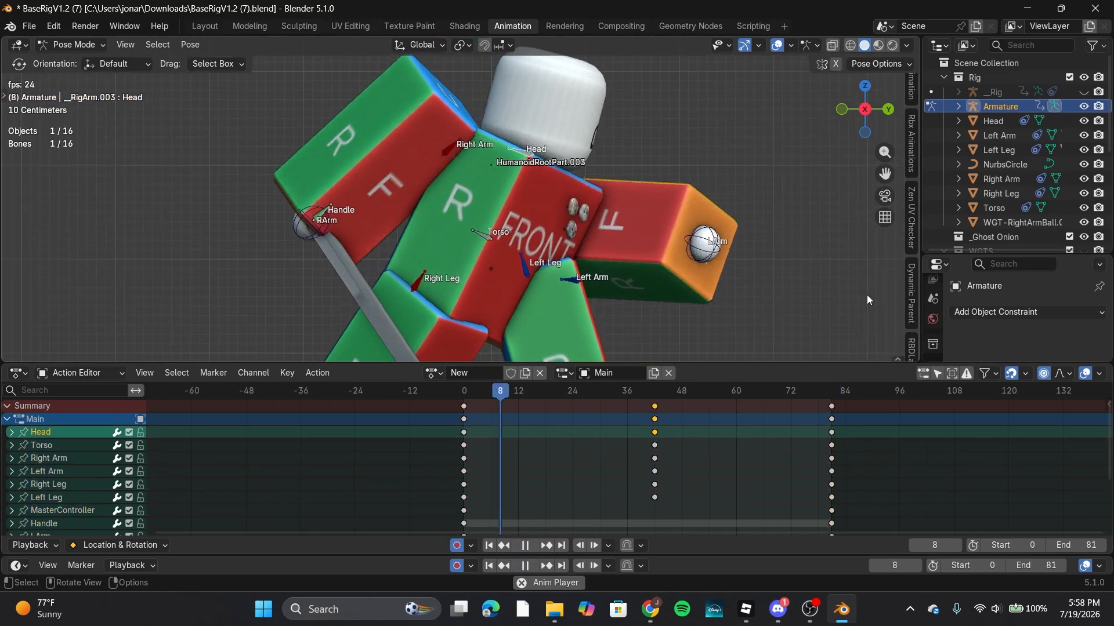
# Step: Shift the keyframes of the Head, Right Arm and Left Arm bones forward by about 14 frames and play the result
pyautogui.press('space')
pyautogui.keyDown('shift'); pyautogui.click(456, 150); pyautogui.keyUp('shift')
pyautogui.keyDown('shift'); pyautogui.click(566, 288); pyautogui.keyUp('shift')
pyautogui.keyDown('shift'); pyautogui.moveTo(839, 440); pyautogui.dragTo(453, 429); pyautogui.keyUp('shift')
pyautogui.press('g')
pyautogui.press('space')
# Step: Shift the Right Leg and Left Leg keyframes back by about 8 frames and review the playback
pyautogui.keyDown('shift'); pyautogui.click(427, 283); pyautogui.keyUp('shift')
pyautogui.press('g')
pyautogui.press('space')
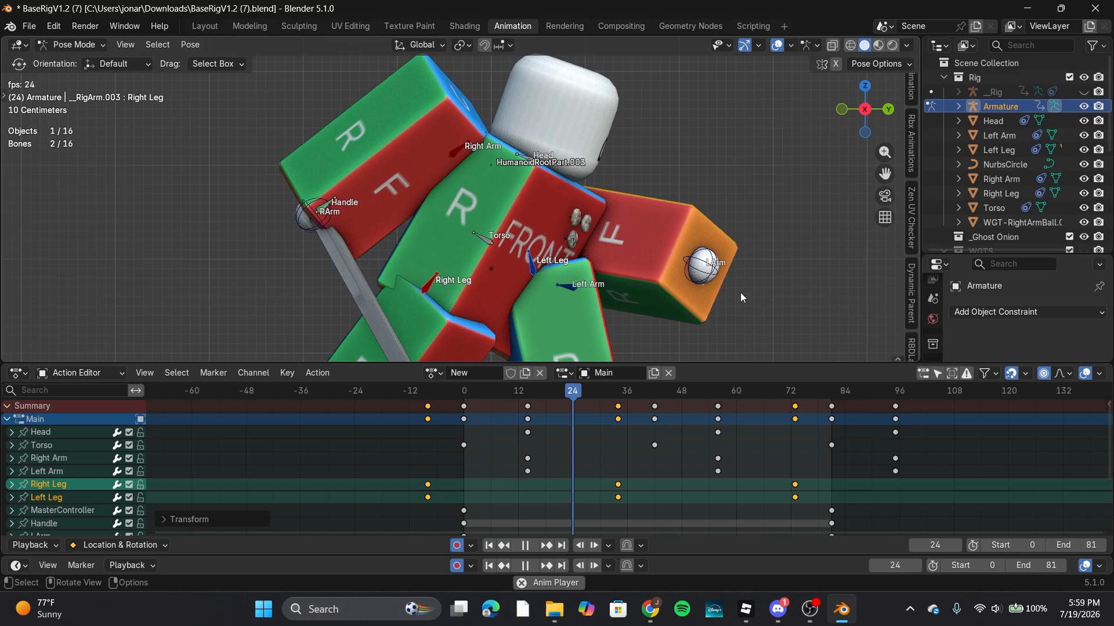
pyautogui.moveTo(741, 292)
pyautogui.mouseDown(button='middle')
pyautogui.moveTo(596, 272)
pyautogui.moveTo(743, 298)
pyautogui.mouseUp(button='middle')
pyautogui.scroll(2, 736, 310)
pyautogui.scroll(1, 732, 322)
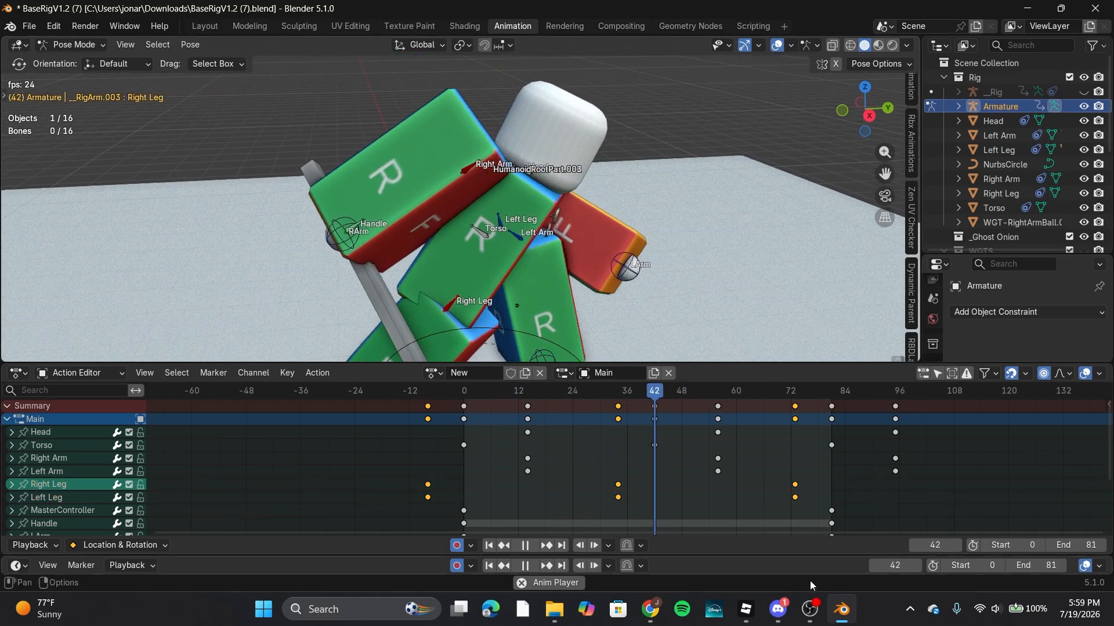
# Step: Switch to Roblox Studio, select LightsaberRigSmall and show the Blender Sync section of the Blender Animations plugin
pyautogui.click(747, 608)
pyautogui.click(583, 203)
pyautogui.moveTo(583, 203); pyautogui.dragTo(522, 232, button='right')
pyautogui.press('s')
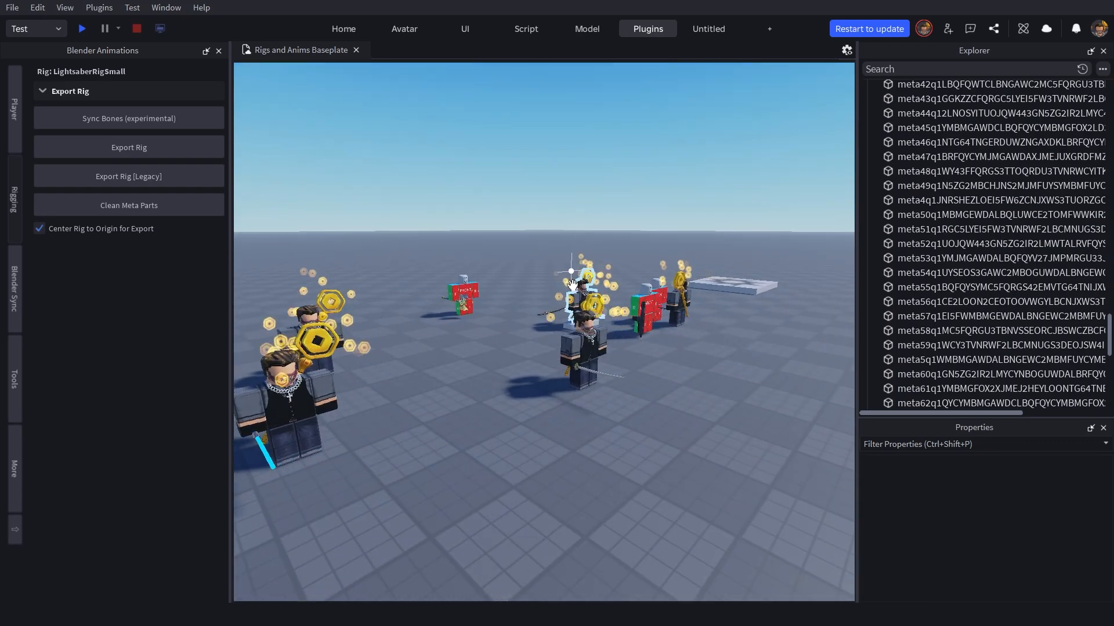
pyautogui.click(192, 206)
pyautogui.press('f')
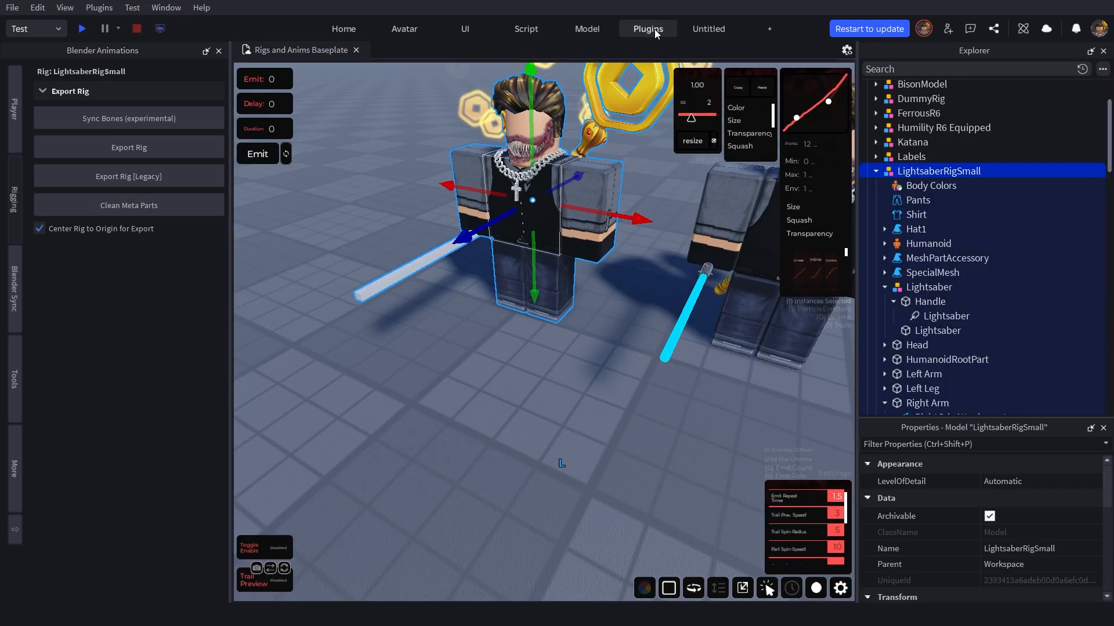
pyautogui.click(20, 299)
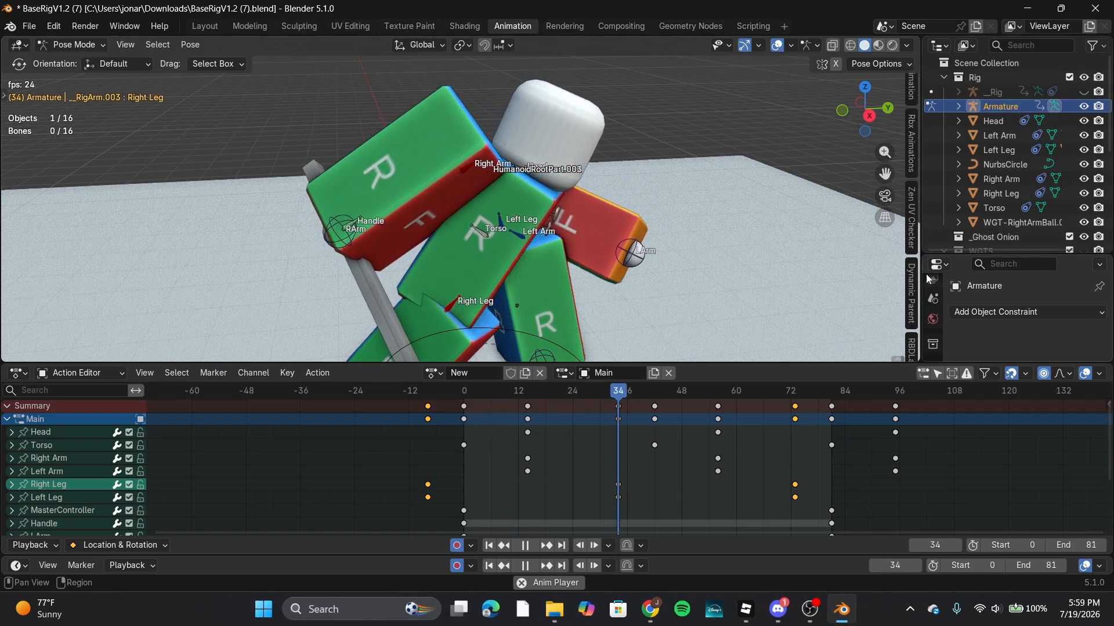
# Step: Switch to Blender and start the Rbx Animations server on port 31337
pyautogui.click(911, 142)
pyautogui.click(789, 195)
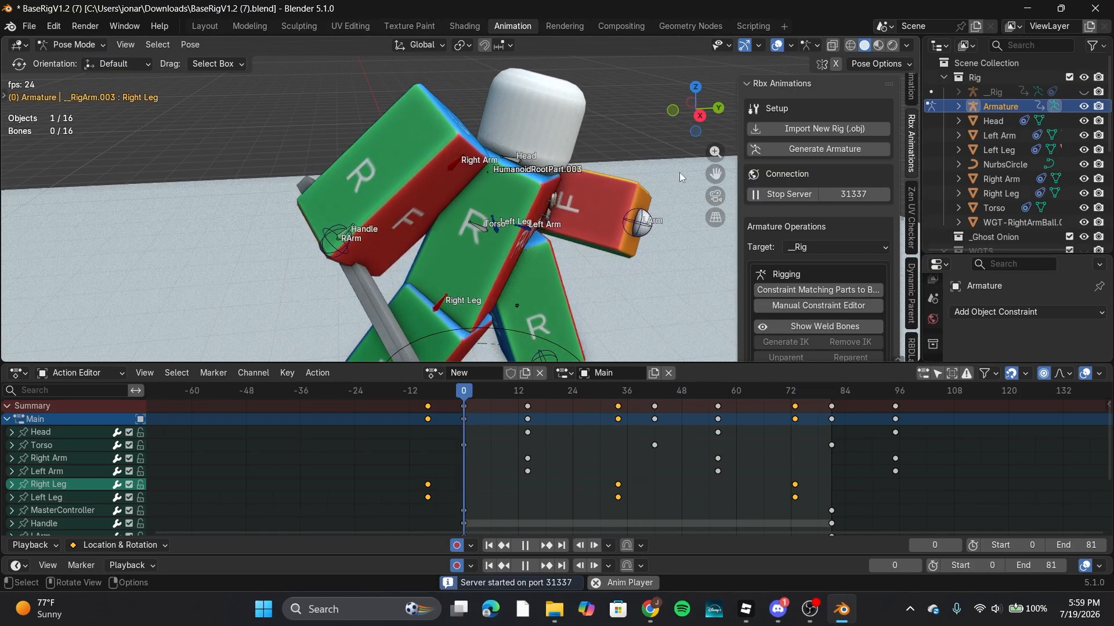
pyautogui.scroll(-8, 823, 180)
pyautogui.scroll(2, 828, 192)
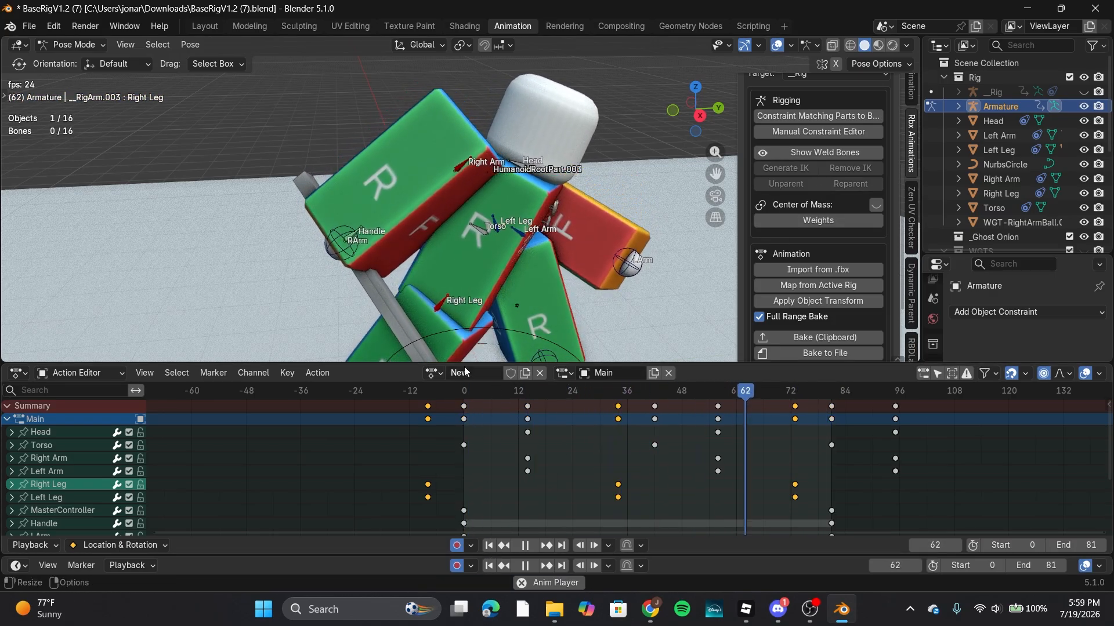
pyautogui.click(432, 373)
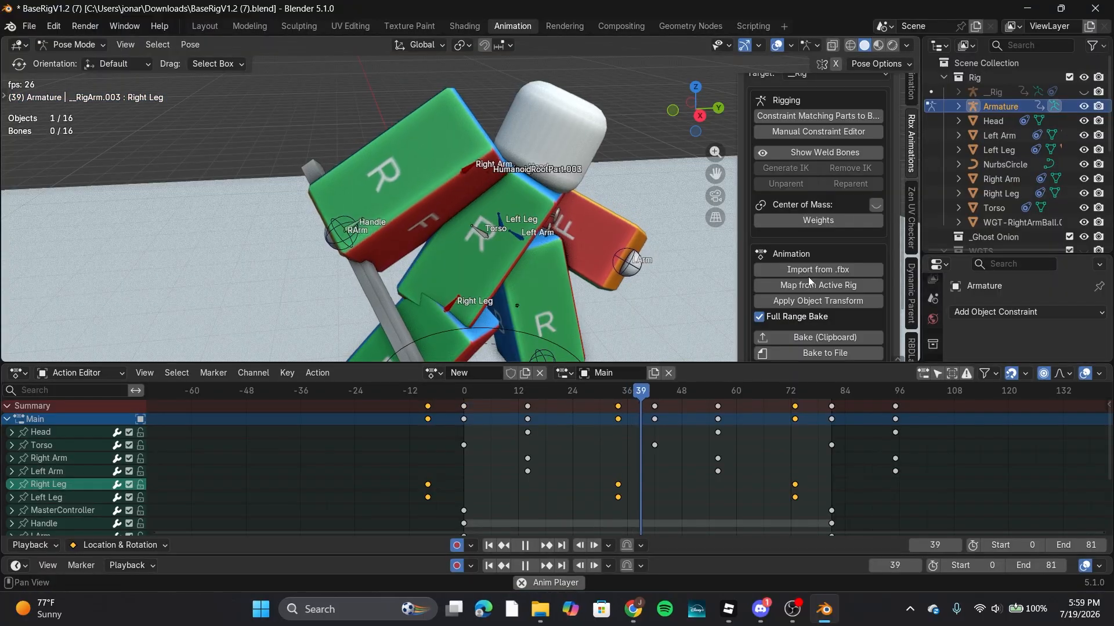
pyautogui.scroll(3, 809, 277)
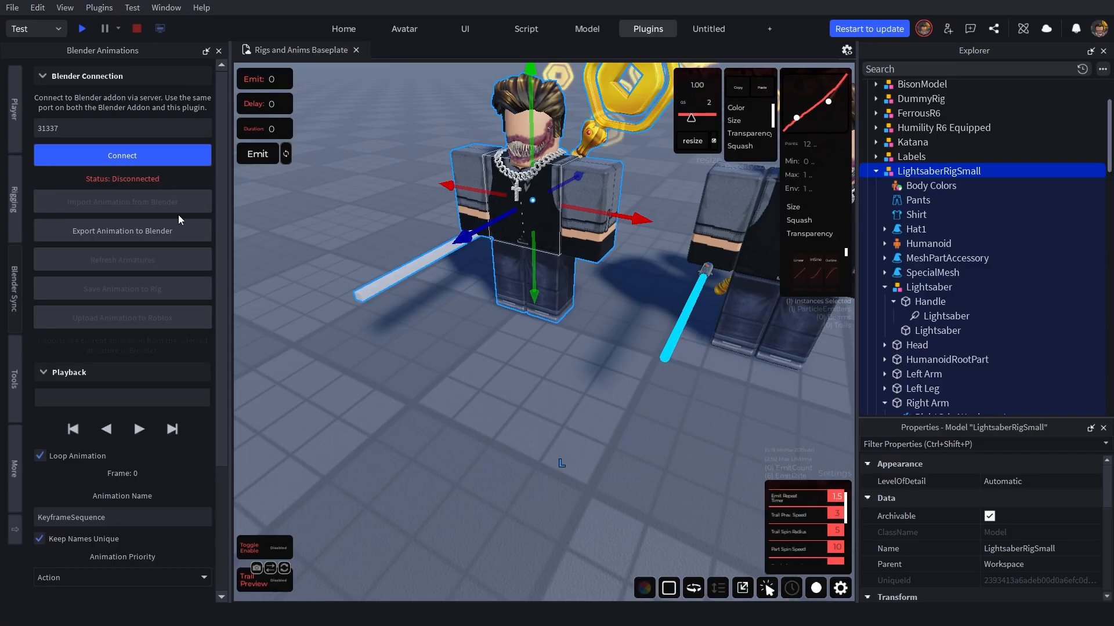
# Step: In Roblox Studio, connect the plugin to Blender on port 31337 and import the animation onto LightsaberRigSmall
pyautogui.click(121, 155)
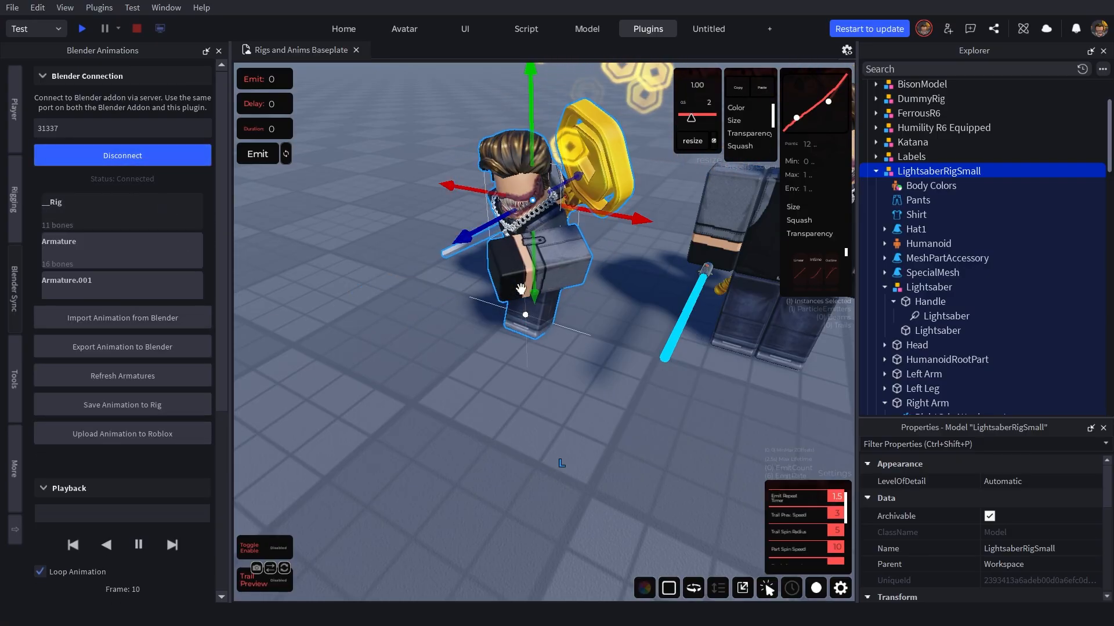
pyautogui.press('a')
pyautogui.moveTo(529, 285); pyautogui.dragTo(529, 285, button='right')
pyautogui.press('s')
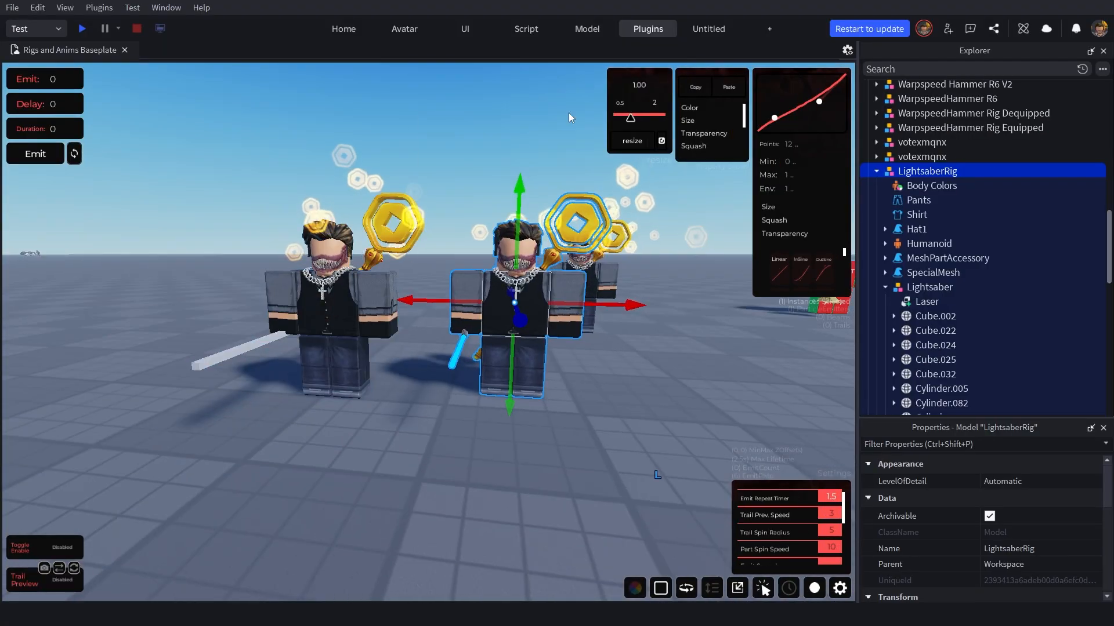
# Step: Reopen the Blender Sync section for LightsaberRig, connect it to Blender on port 31337 and import the animation
pyautogui.click(656, 31)
pyautogui.click(670, 51)
pyautogui.click(11, 293)
pyautogui.click(122, 156)
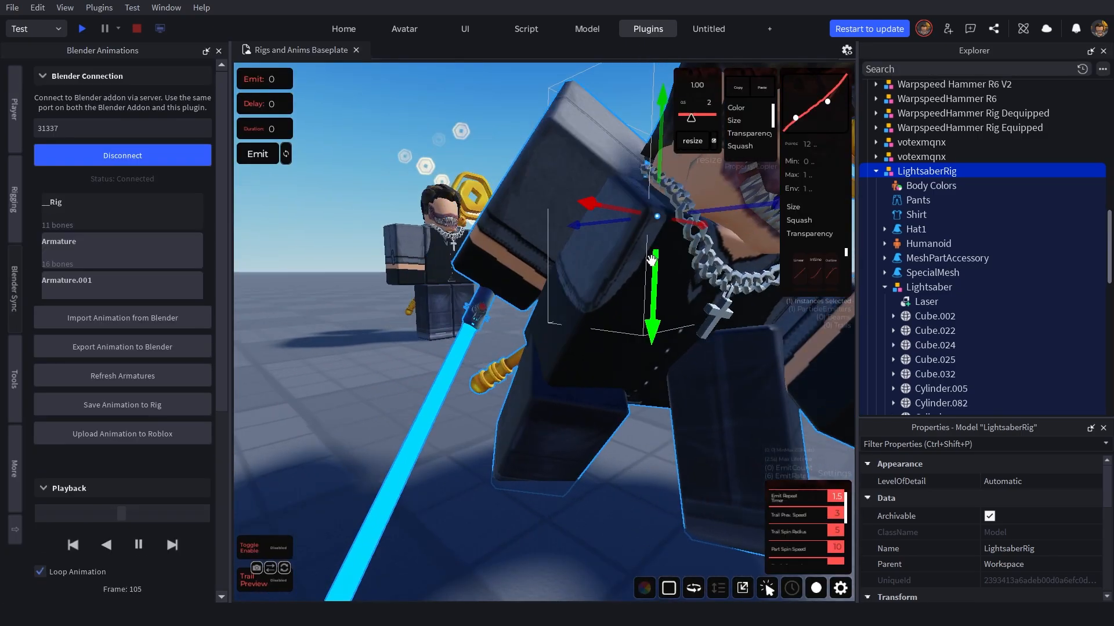
# Step: Examine how the lightsaber follows the right arm in LightsaberRig's playing animation
pyautogui.moveTo(652, 260); pyautogui.dragTo(647, 263, button='right')
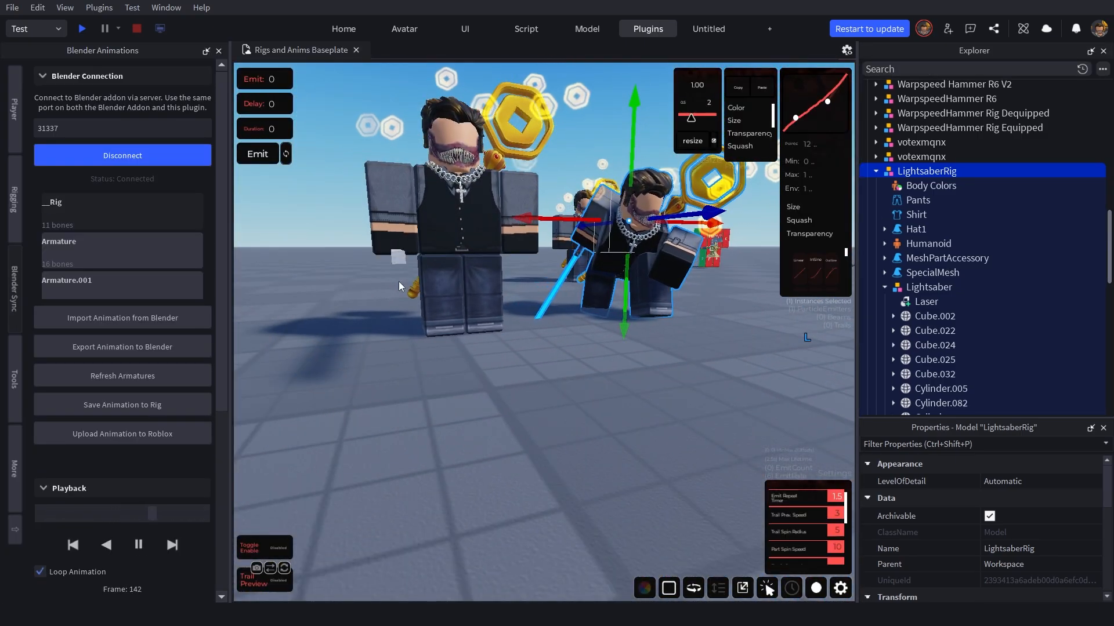
pyautogui.moveTo(448, 261); pyautogui.dragTo(498, 247, button='right')
pyautogui.press('w')
pyautogui.press('s')
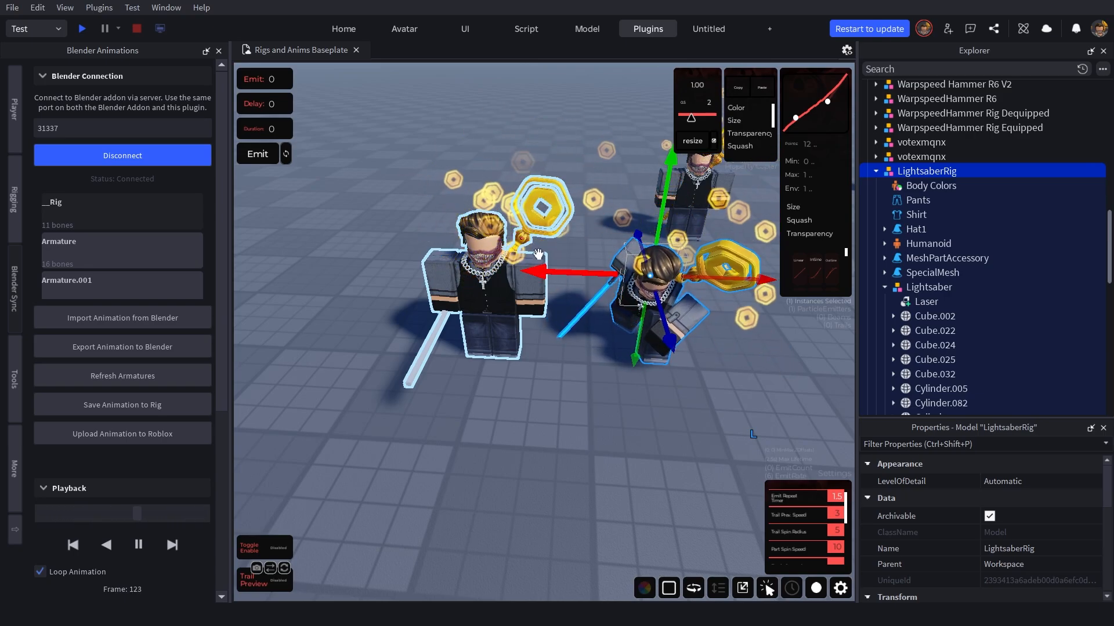
pyautogui.moveTo(602, 203); pyautogui.dragTo(602, 196, button='right')
pyautogui.press('w')
# Step: Switch to Blender, stop the playback at frame 0 and select Armature's RArm bone for inspection
pyautogui.hotkey('alt', 'Tab')
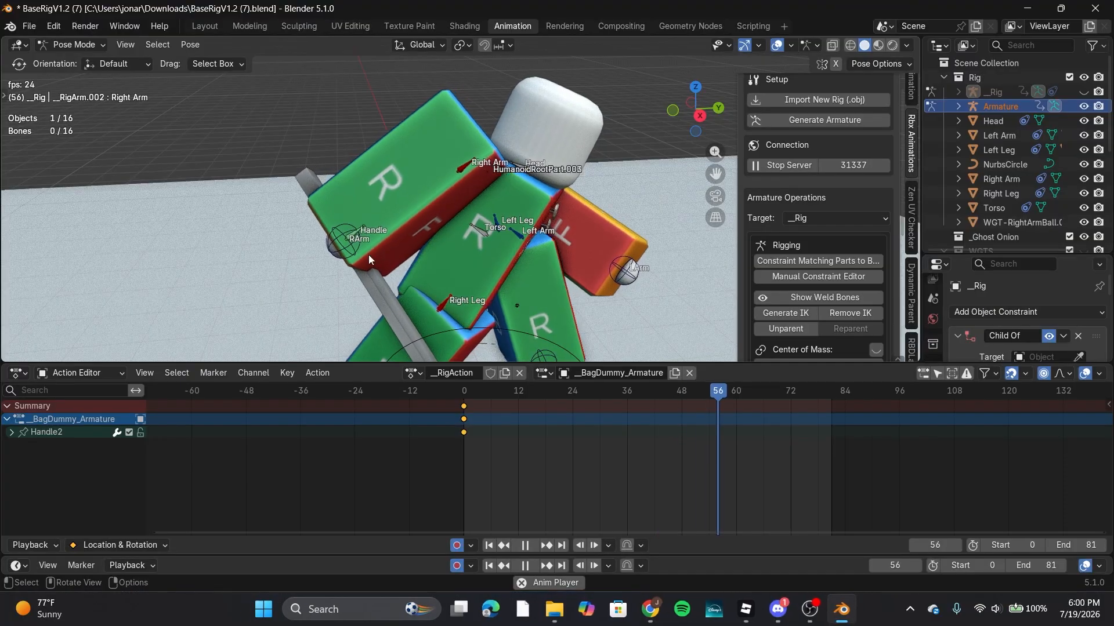
pyautogui.click(350, 241)
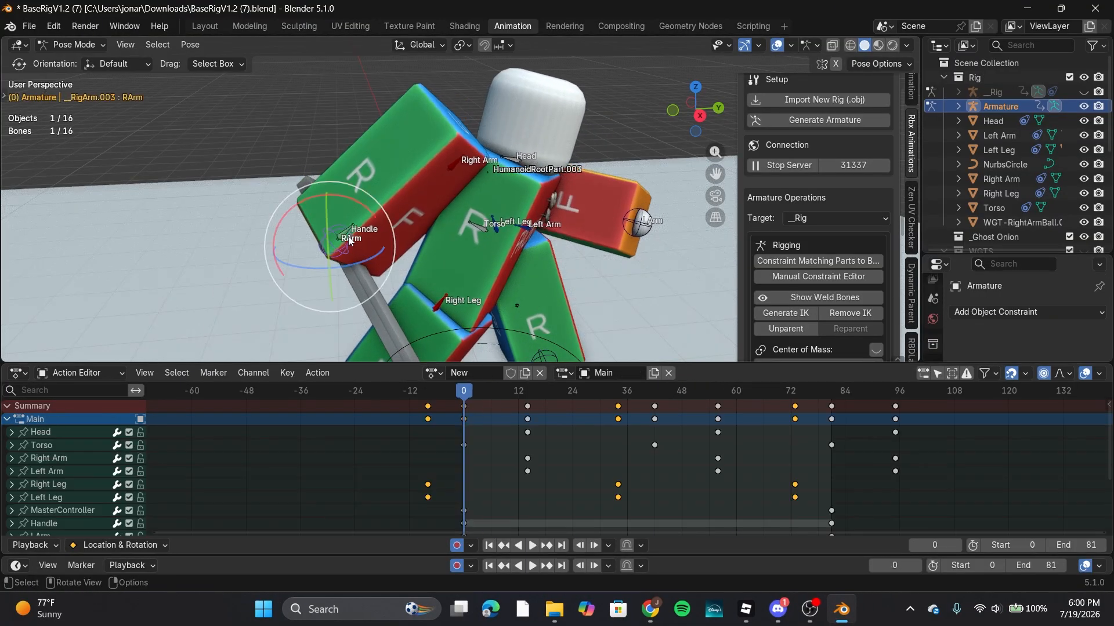
pyautogui.keyDown('shift'); pyautogui.moveTo(461, 306); pyautogui.dragTo(624, 246, button='middle'); pyautogui.keyUp('shift')
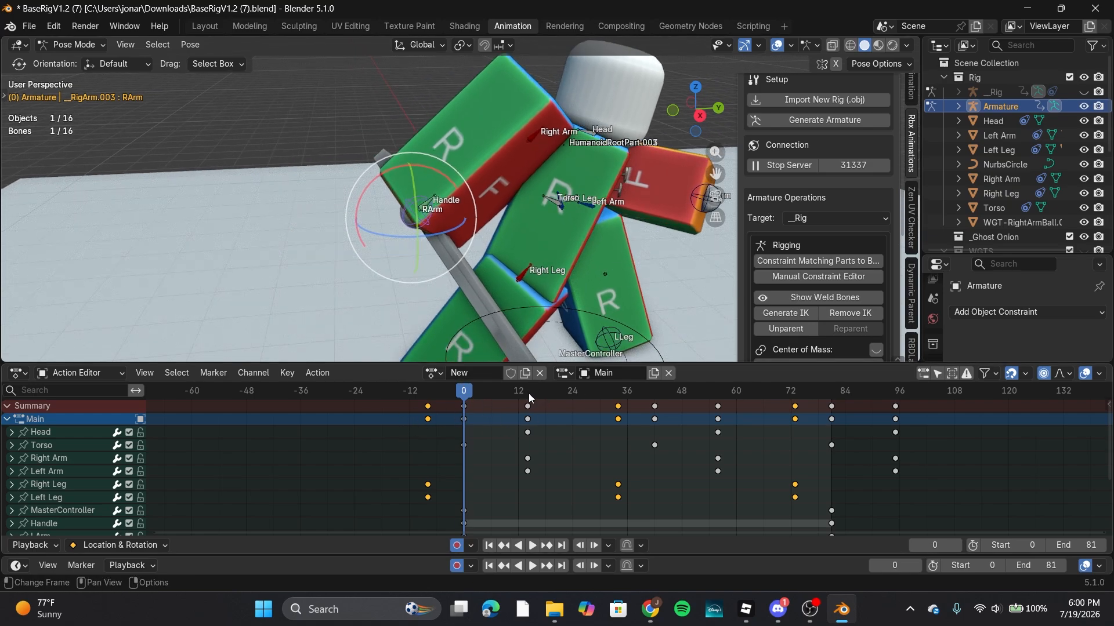
# Step: Return to Roblox Studio and inspect LightsaberRig's looping animation from several distances and angles
pyautogui.hotkey('alt', 'Tab')
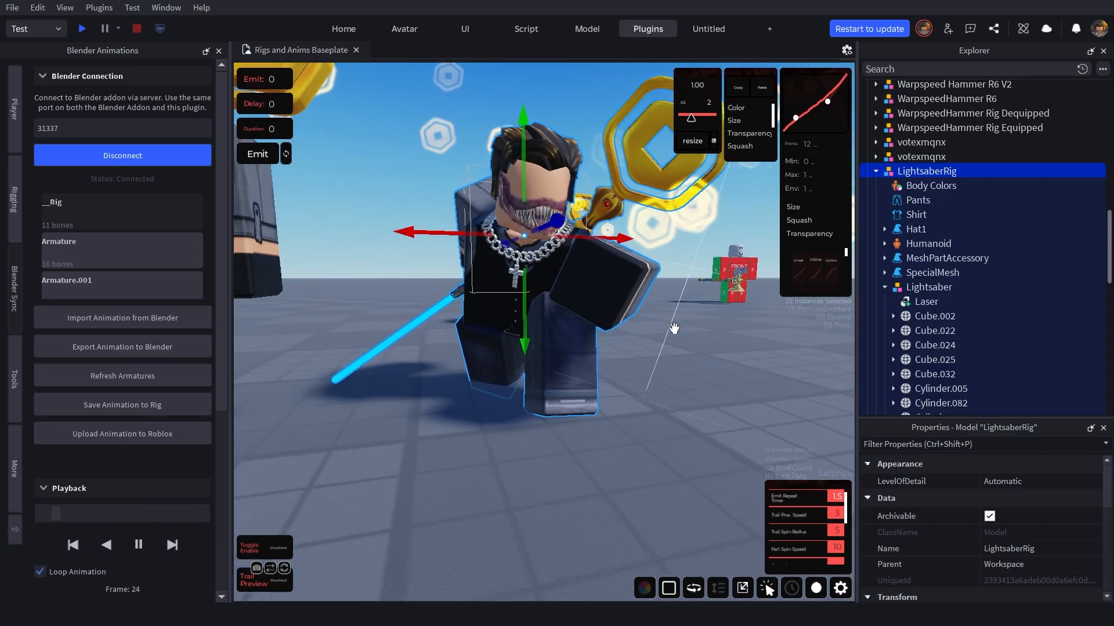
pyautogui.scroll(-1, 674, 329)
pyautogui.moveTo(639, 357); pyautogui.dragTo(642, 321, button='right')
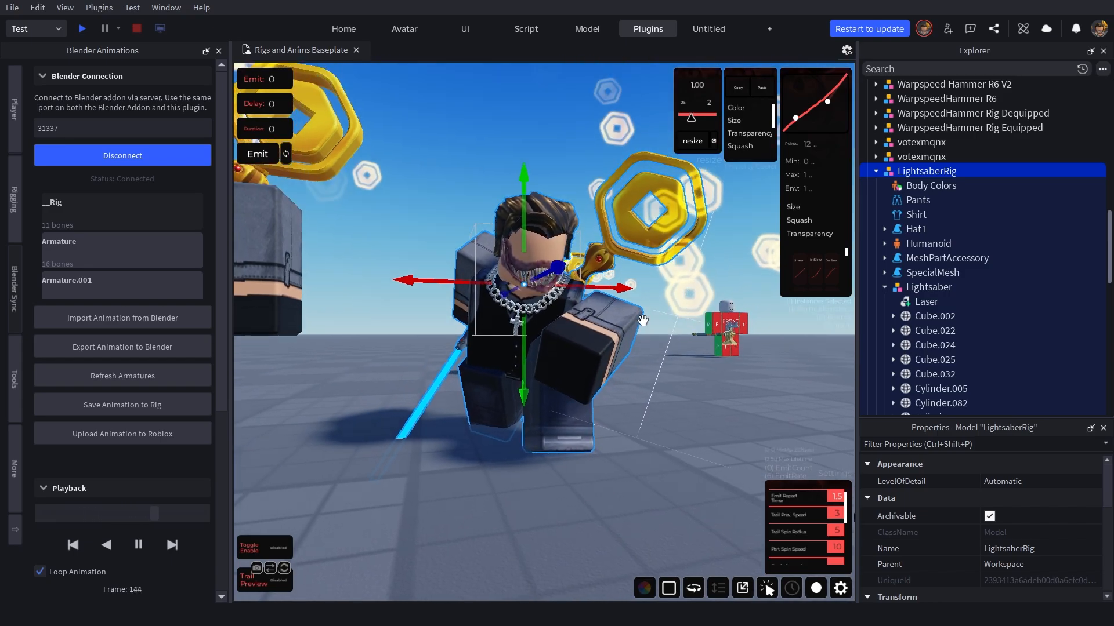
pyautogui.press('s')
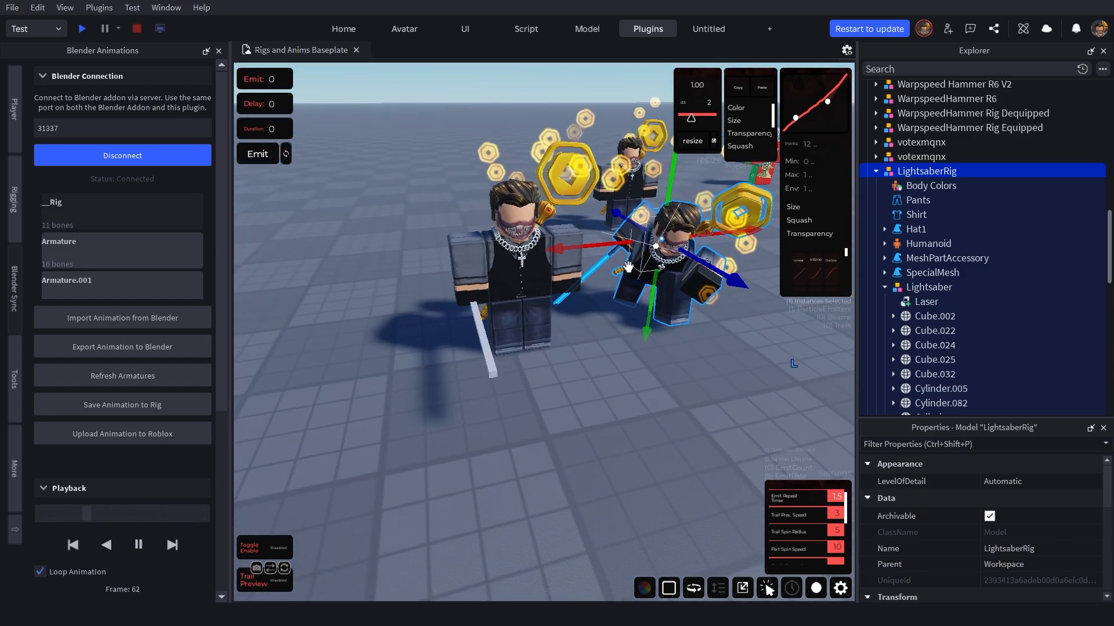
pyautogui.moveTo(711, 372); pyautogui.dragTo(711, 372, button='right')
pyautogui.press('w')
pyautogui.press('s')
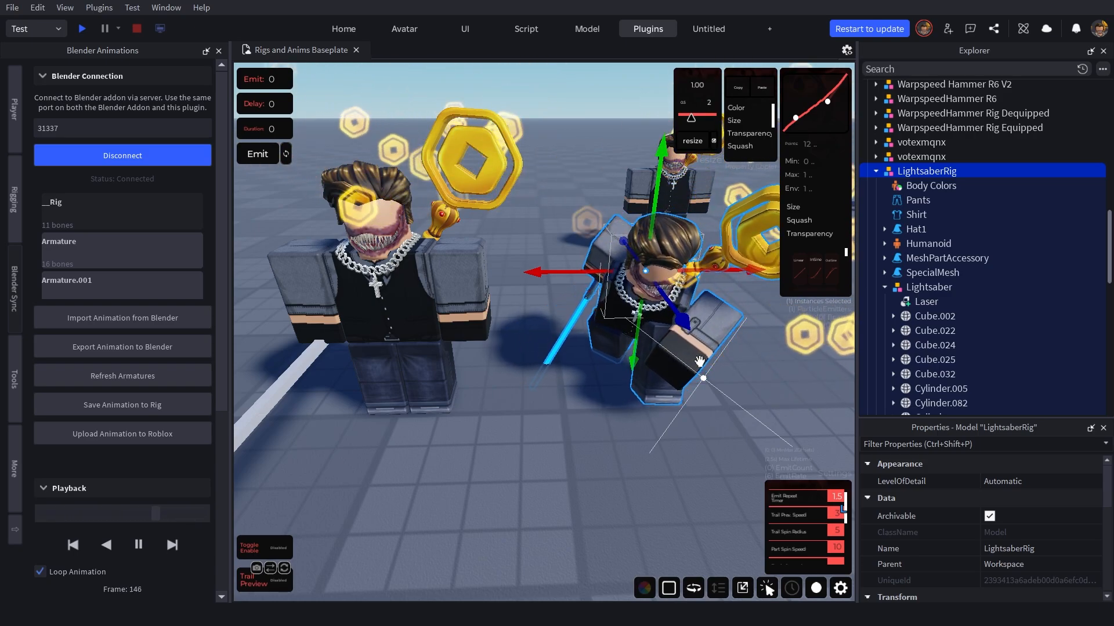
pyautogui.moveTo(700, 362); pyautogui.dragTo(575, 329, button='right')
pyautogui.press('w')
pyautogui.press('s')
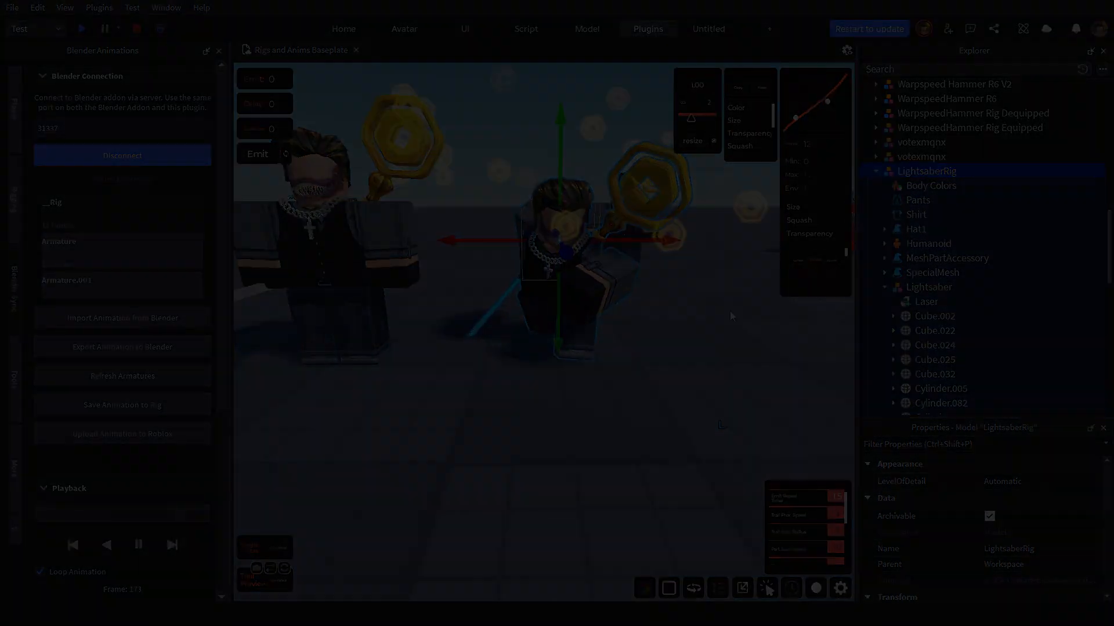